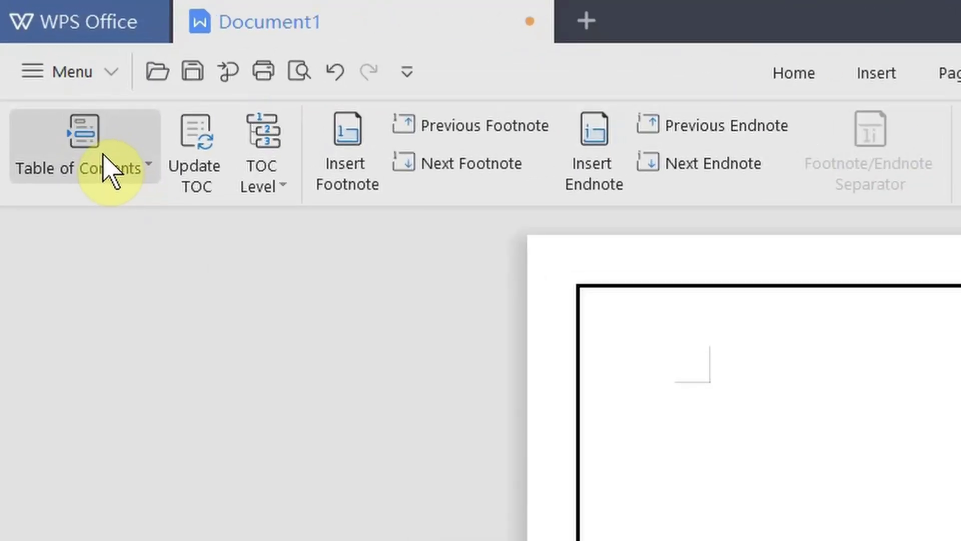
# Step: Insert a table of contents on the blank first page using the preset style that lists only Level1 headings
pyautogui.click(106, 161)
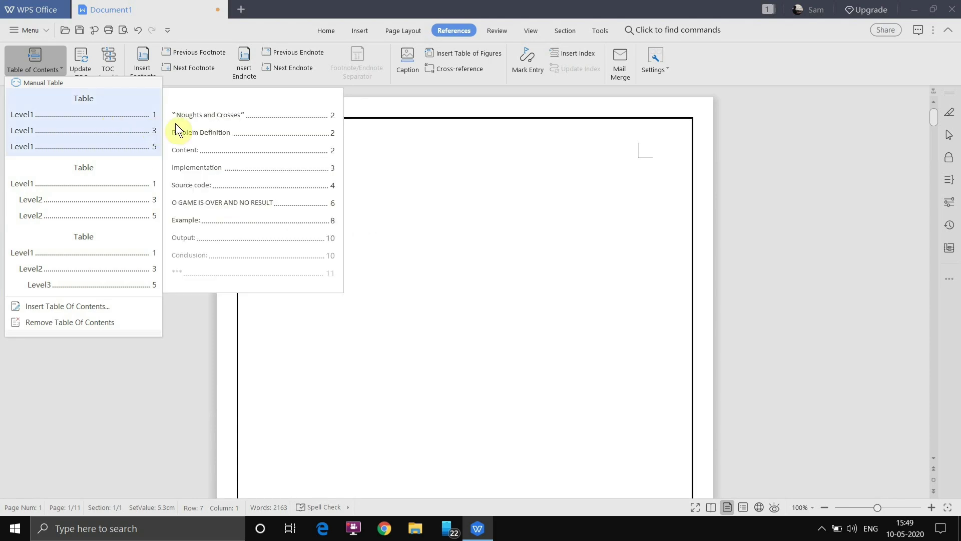
pyautogui.click(107, 123)
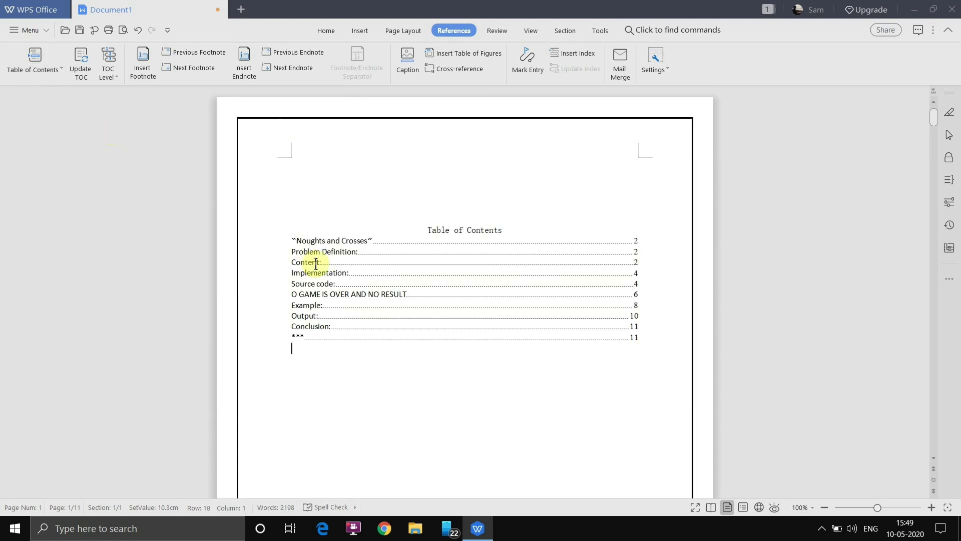
# Step: Compare the entries with the document's headings, follow the Implementation entry to its heading, and return to the first page
pyautogui.scroll(-3, 329, 242)
pyautogui.scroll(-7, 330, 241)
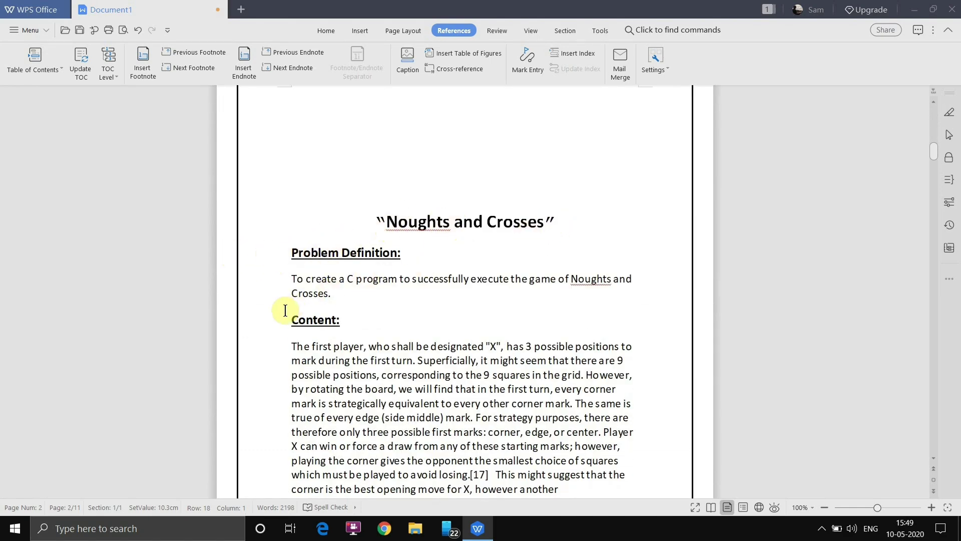
pyautogui.scroll(7, 388, 313)
pyautogui.scroll(6, 395, 303)
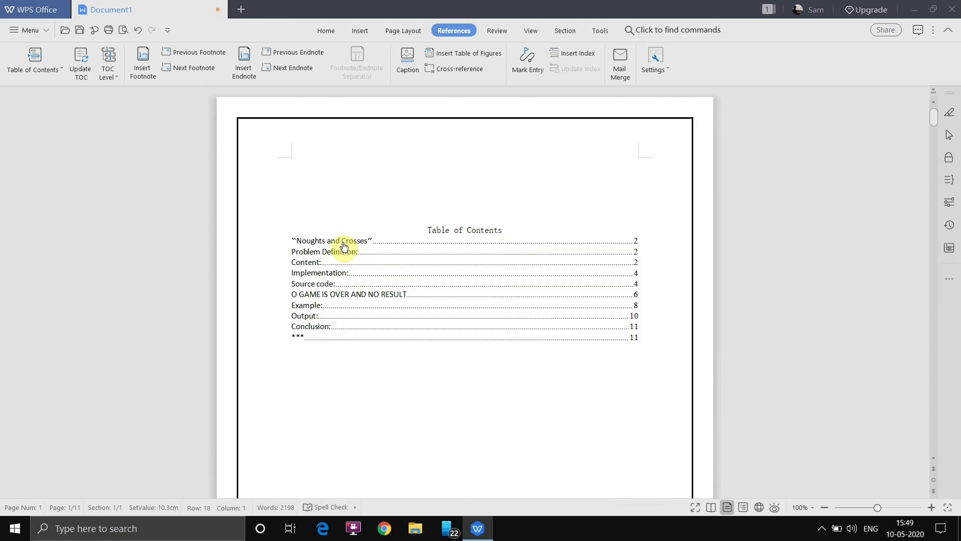
pyautogui.keyDown('ctrl'); pyautogui.click(308, 277); pyautogui.keyUp('ctrl')
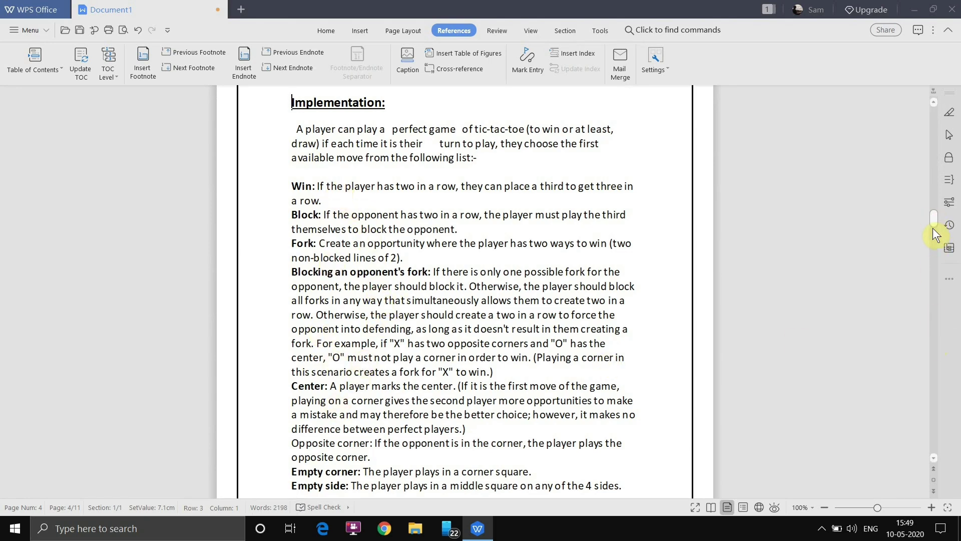
pyautogui.moveTo(936, 221); pyautogui.dragTo(936, 129)
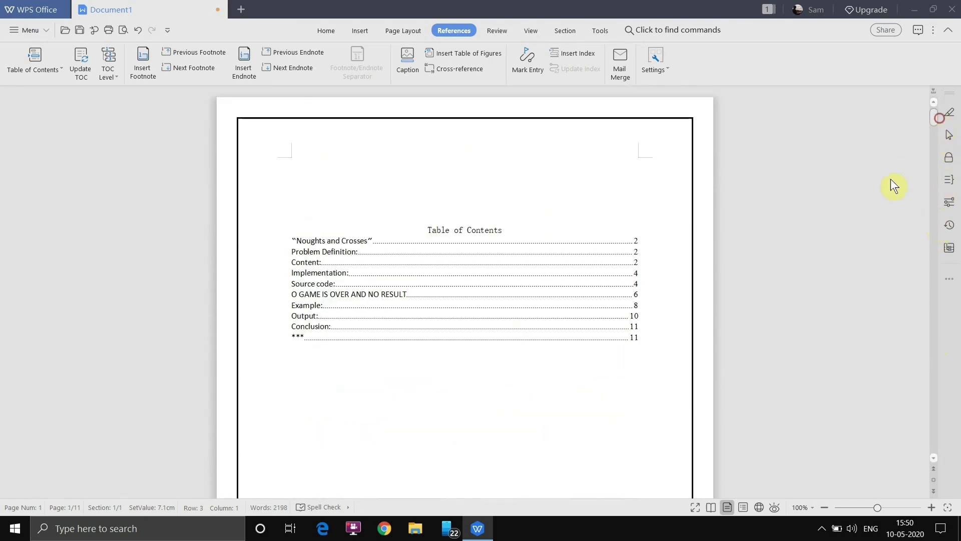
# Step: Set the font size of the entire table of contents, including its title, to 14
pyautogui.moveTo(643, 357); pyautogui.dragTo(427, 224)
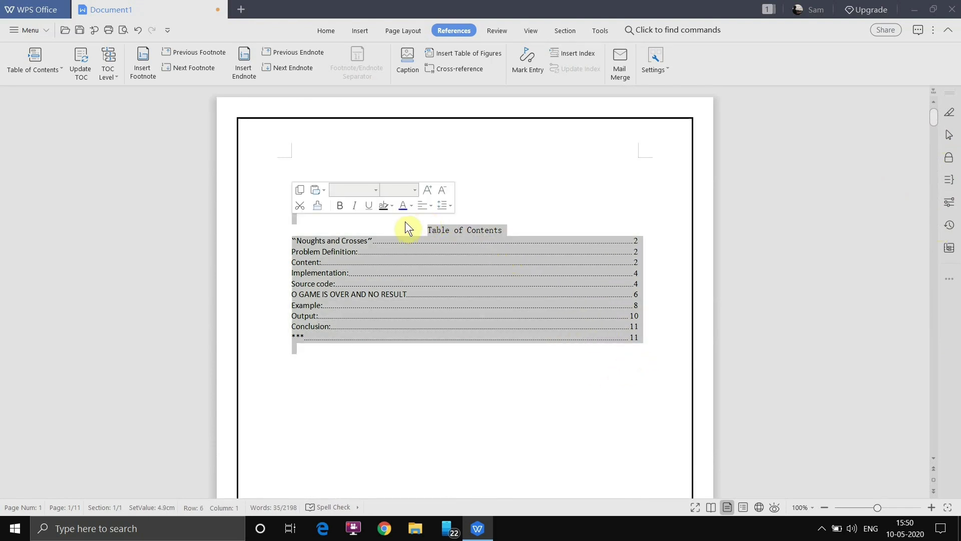
pyautogui.click(415, 191)
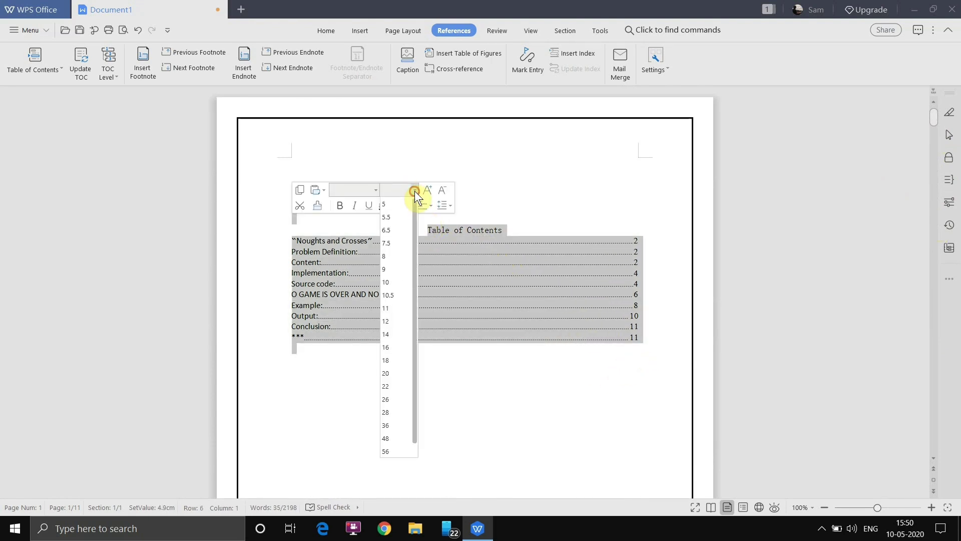
pyautogui.click(388, 336)
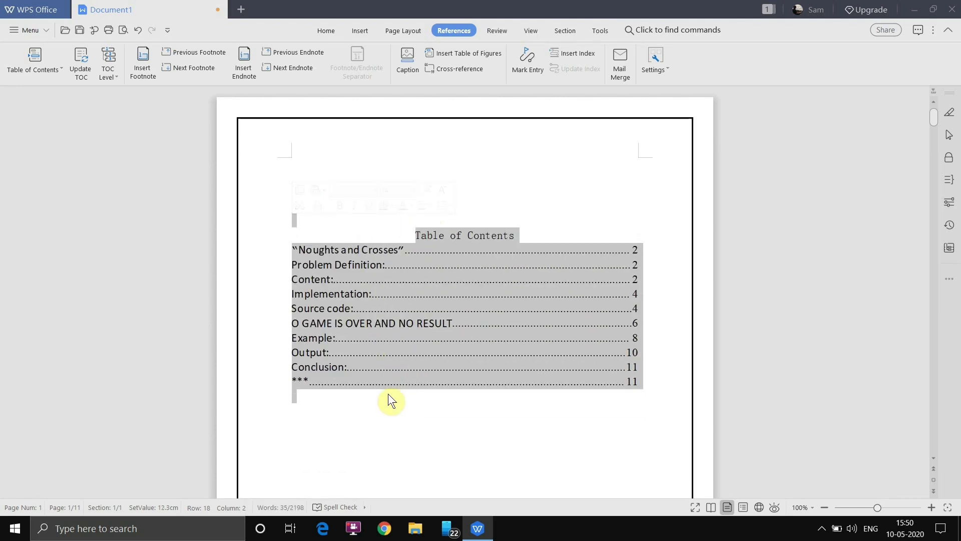
pyautogui.click(389, 395)
# Step: Delete four of the empty lines above the Table of Contents title on the first page
pyautogui.click(411, 234)
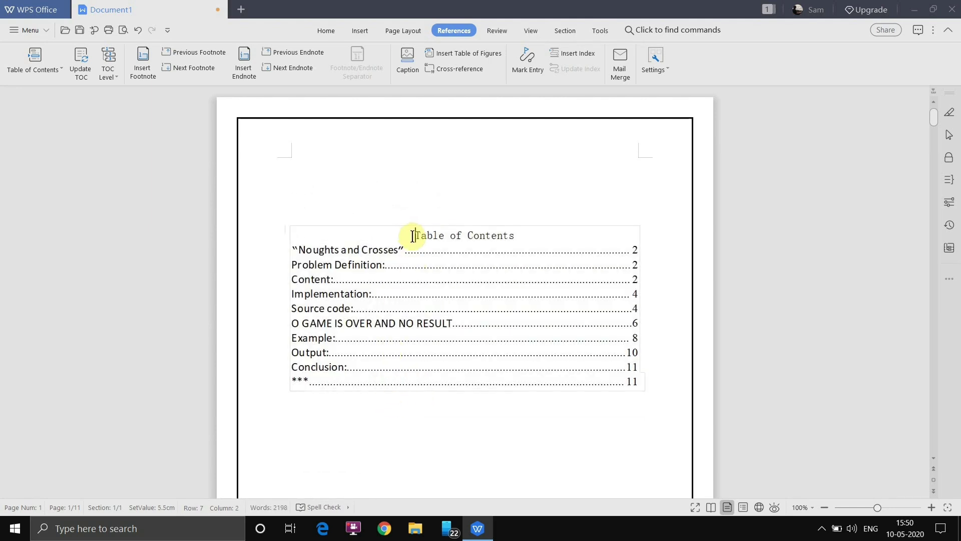
pyautogui.click(316, 167)
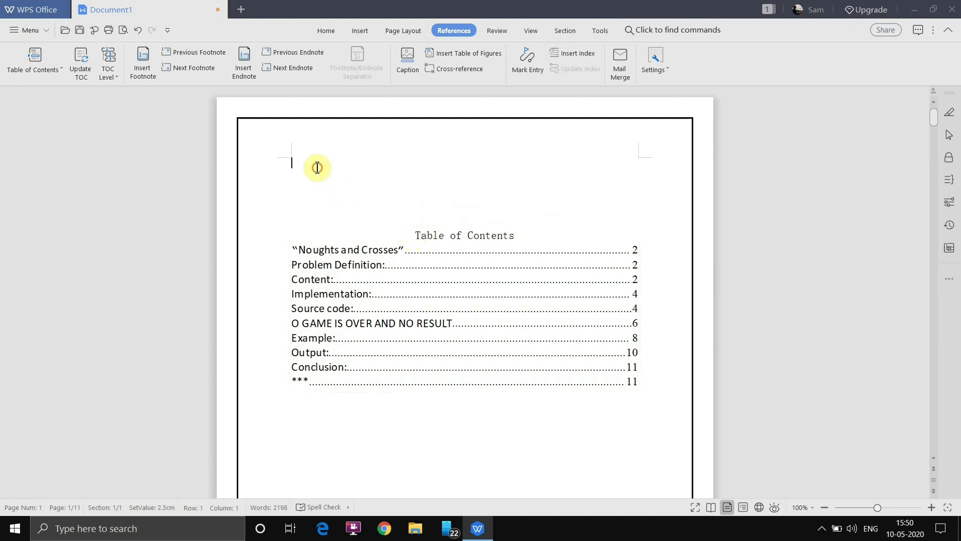
pyautogui.press('Delete')
pyautogui.press('Delete')
pyautogui.press('Delete')
pyautogui.press('Delete')
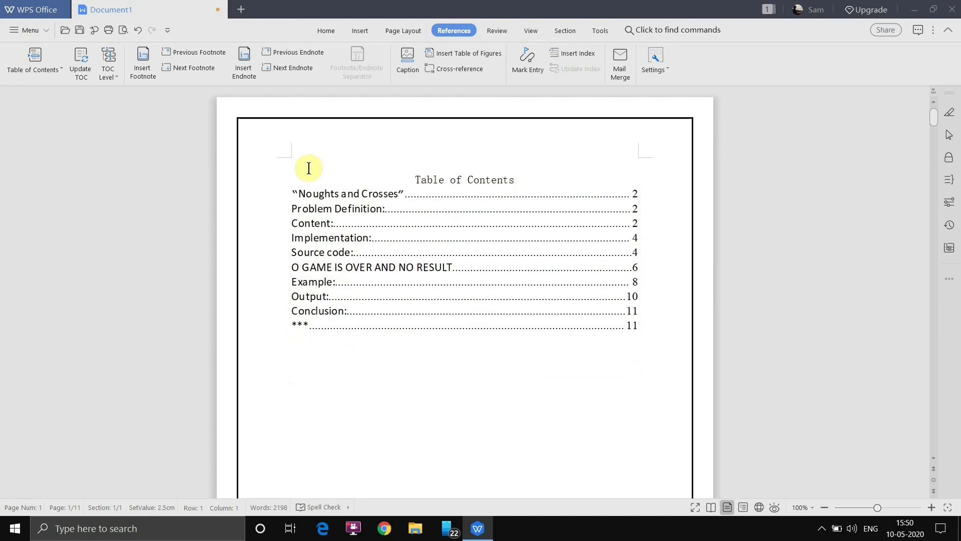
# Step: Add the line "Section:" followed by a blank line above the paragraph beginning "The second player" on page 2
pyautogui.scroll(-7, 416, 391)
pyautogui.scroll(7, 552, 375)
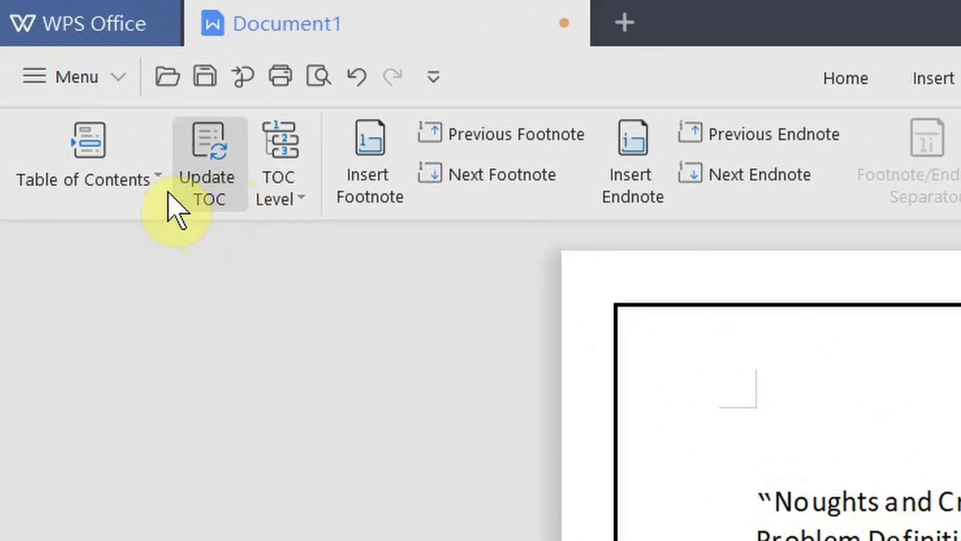
pyautogui.scroll(-10, 527, 297)
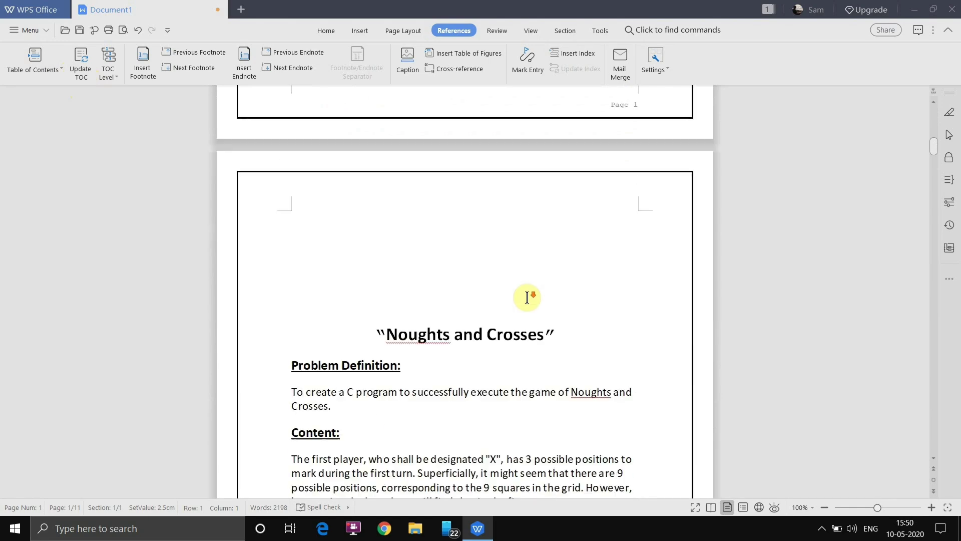
pyautogui.scroll(-12, 527, 297)
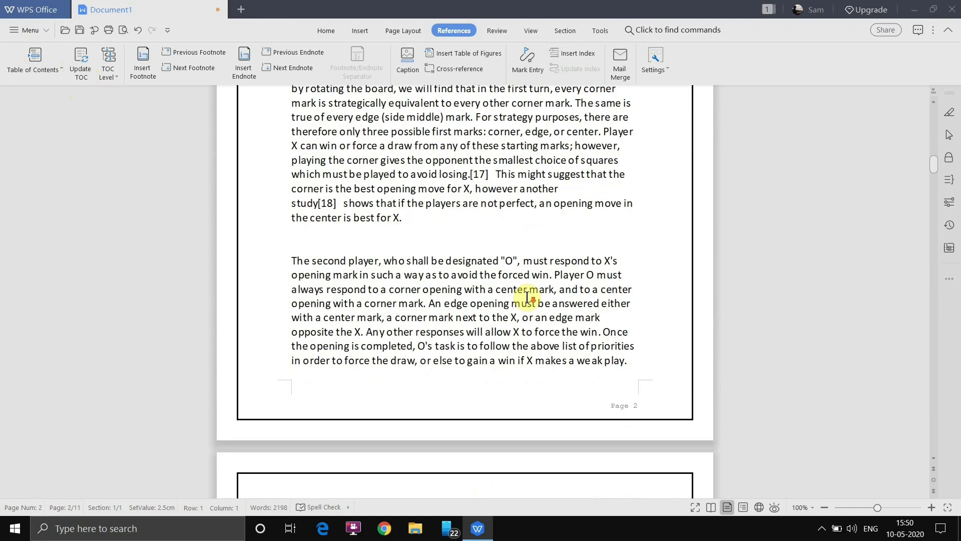
pyautogui.scroll(12, 526, 297)
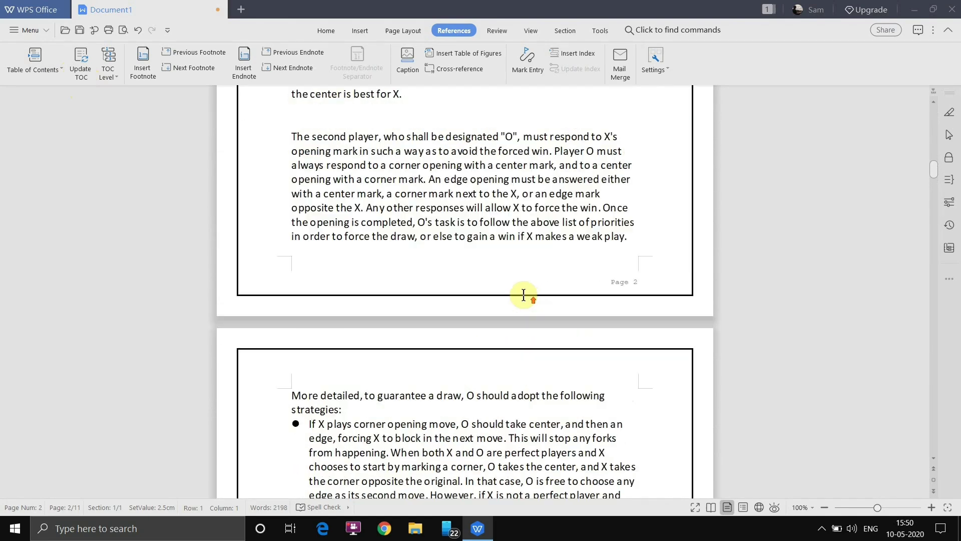
pyautogui.click(314, 243)
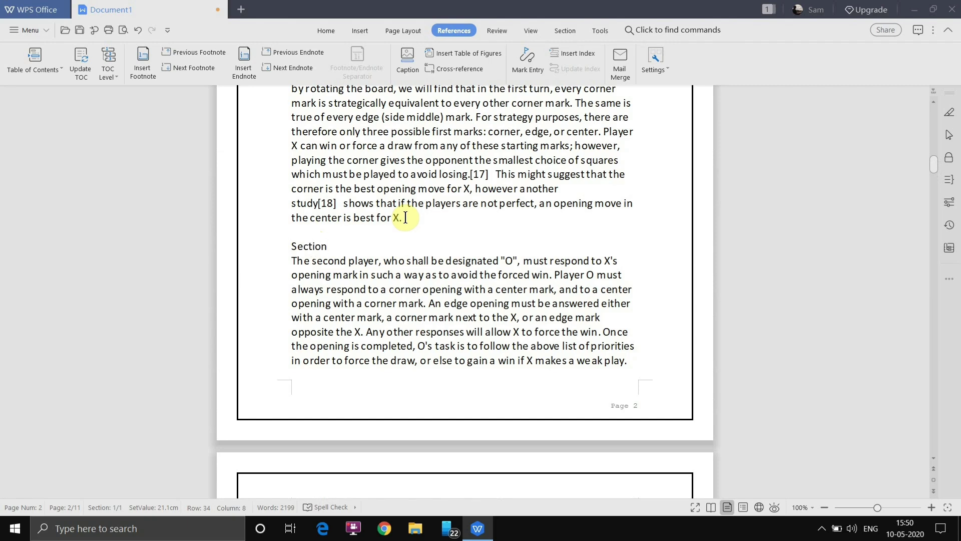
pyautogui.write('Section:')
pyautogui.press('Return')
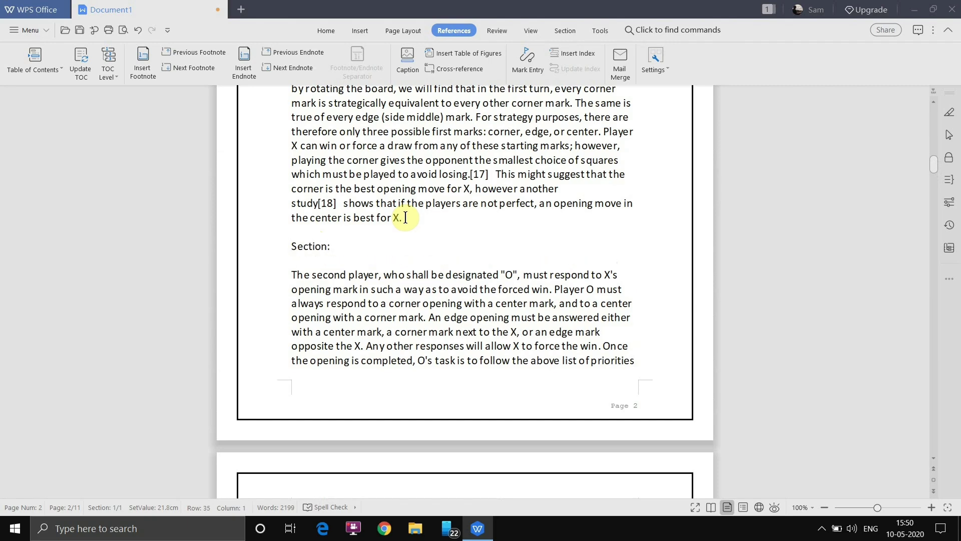
# Step: Add the line "Section 2:" followed by a blank line above the paragraph beginning "When X plays corner first" on page 3
pyautogui.scroll(-20, 405, 218)
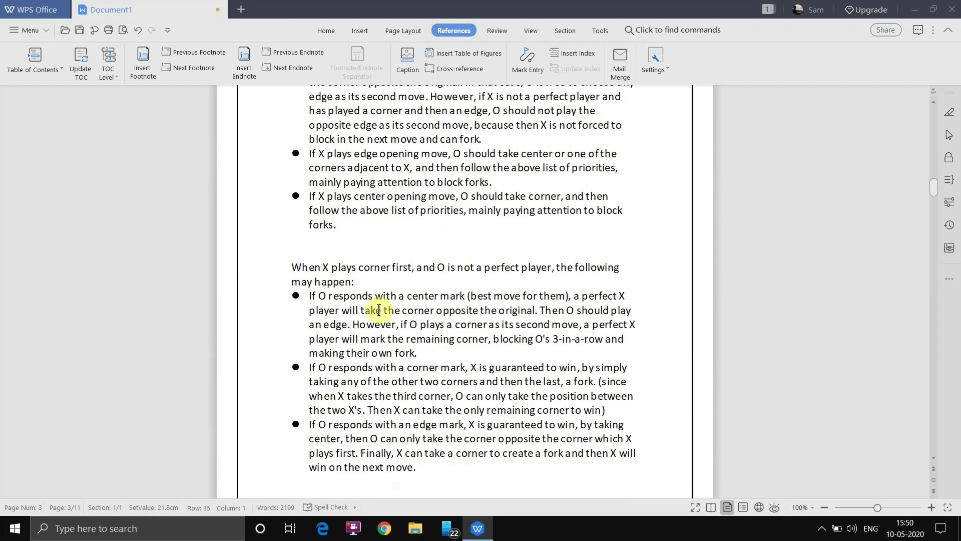
pyautogui.click(322, 245)
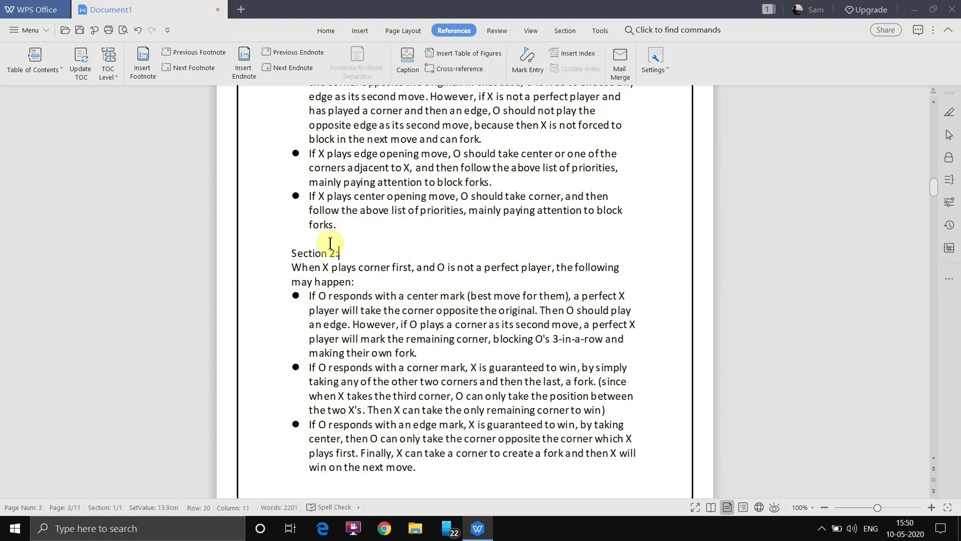
pyautogui.press('Return')
# Step: Change the "Section:" line on page 2 to "Section 1:" and apply the Heading 2 style to it
pyautogui.scroll(10, 333, 240)
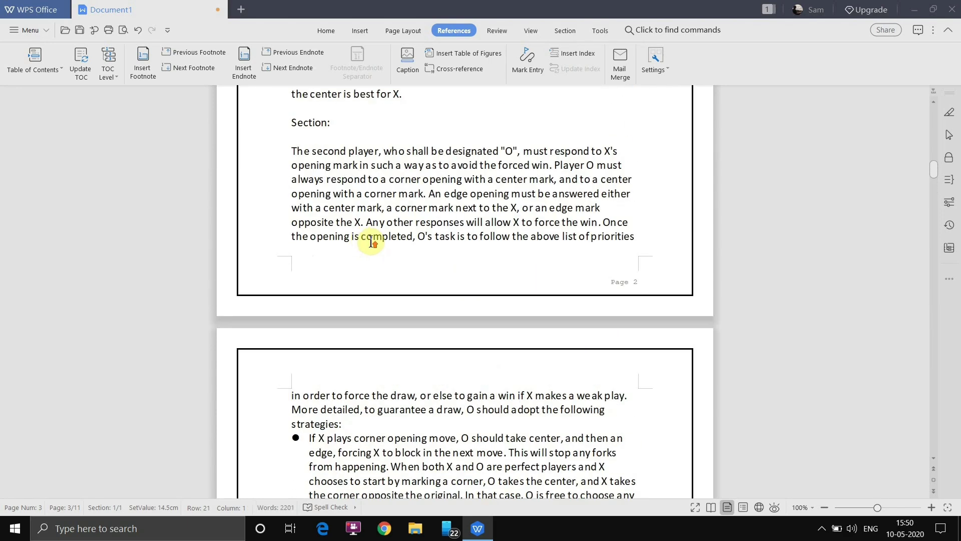
pyautogui.click(326, 246)
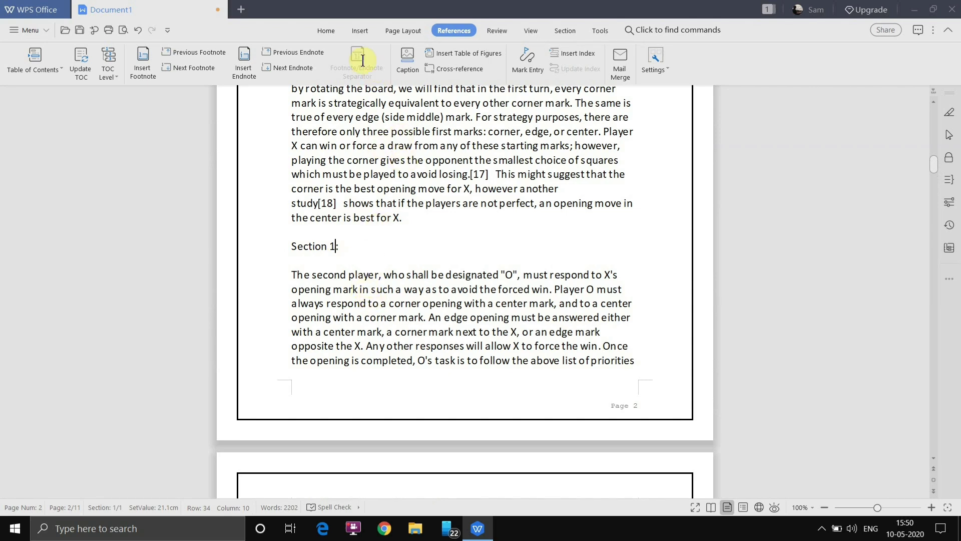
pyautogui.click(320, 31)
pyautogui.moveTo(348, 247); pyautogui.dragTo(292, 245)
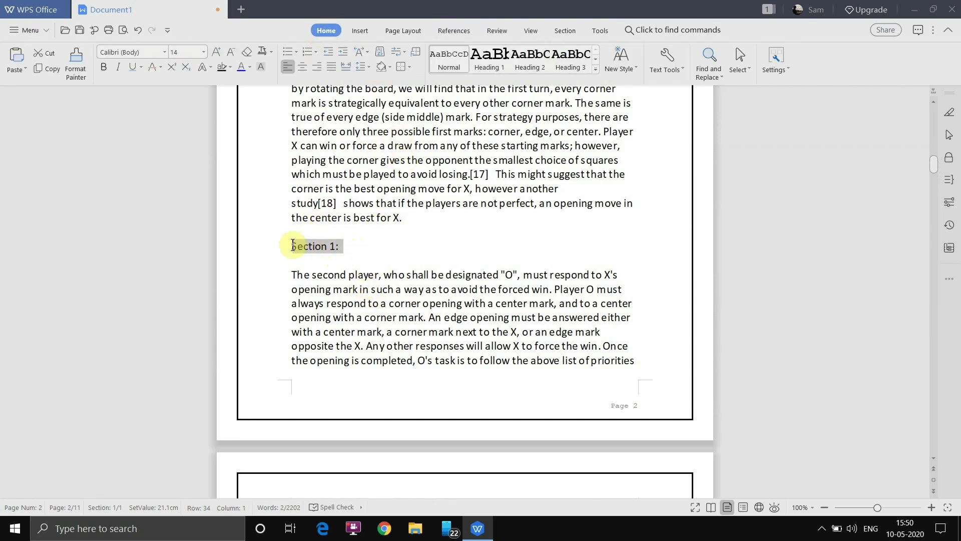
pyautogui.click(515, 57)
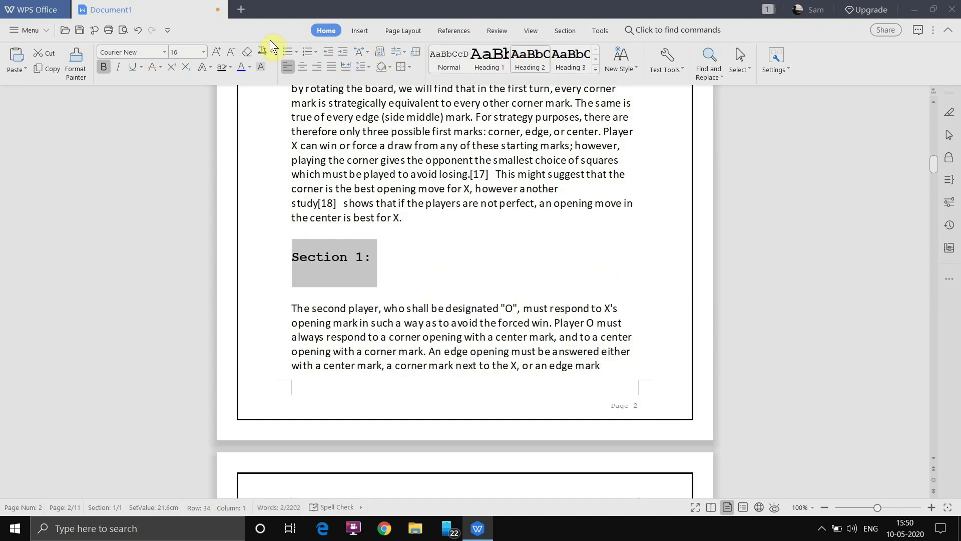
# Step: Set the font of the "Section 1:" heading to Calibri
pyautogui.click(101, 52)
pyautogui.write('cal')
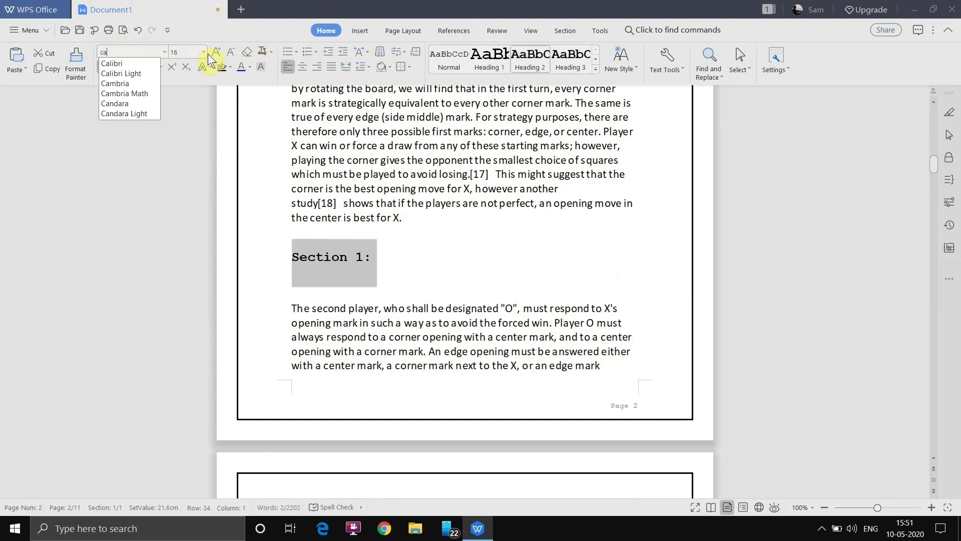
pyautogui.press('Return')
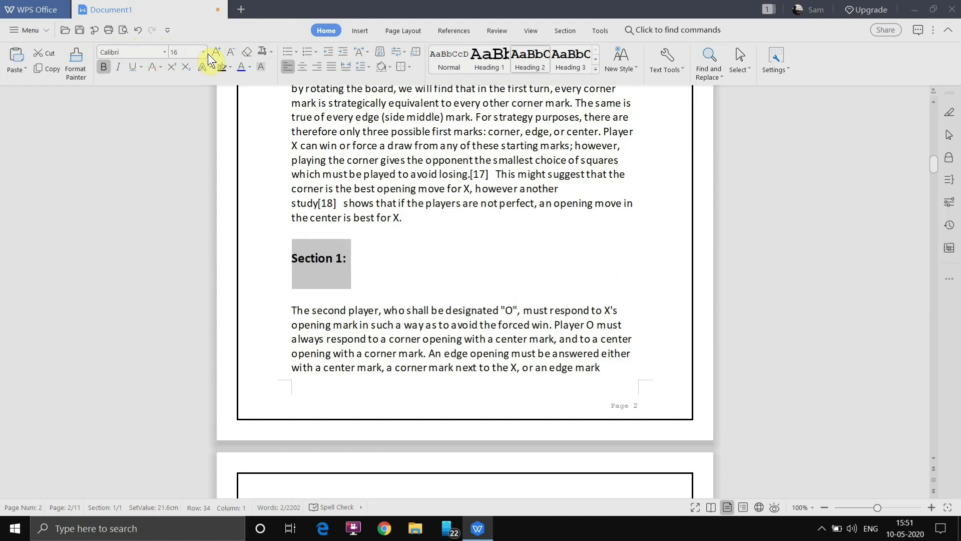
pyautogui.click(360, 250)
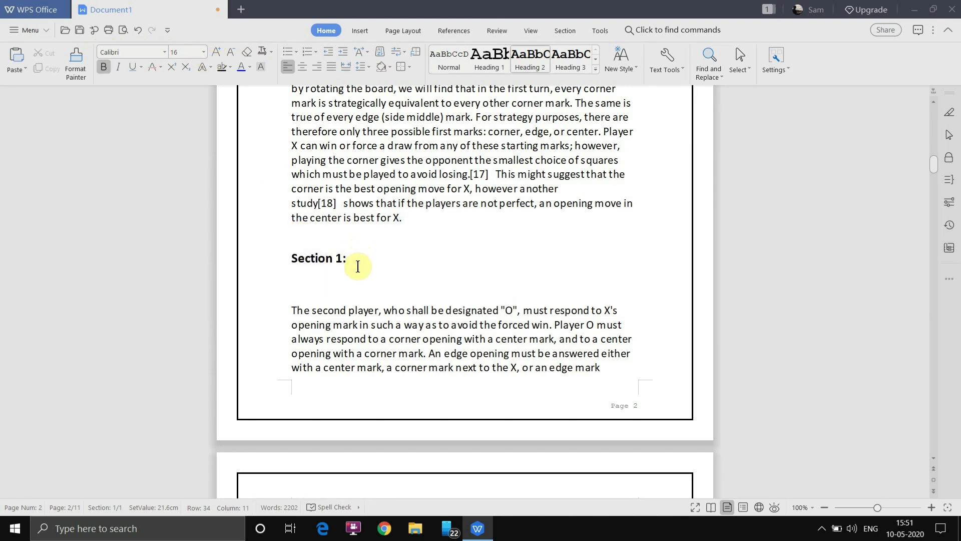
# Step: Apply the Heading 2 style to the "Section 2:" line on page 3 and set its font to Calibri
pyautogui.scroll(-12, 358, 266)
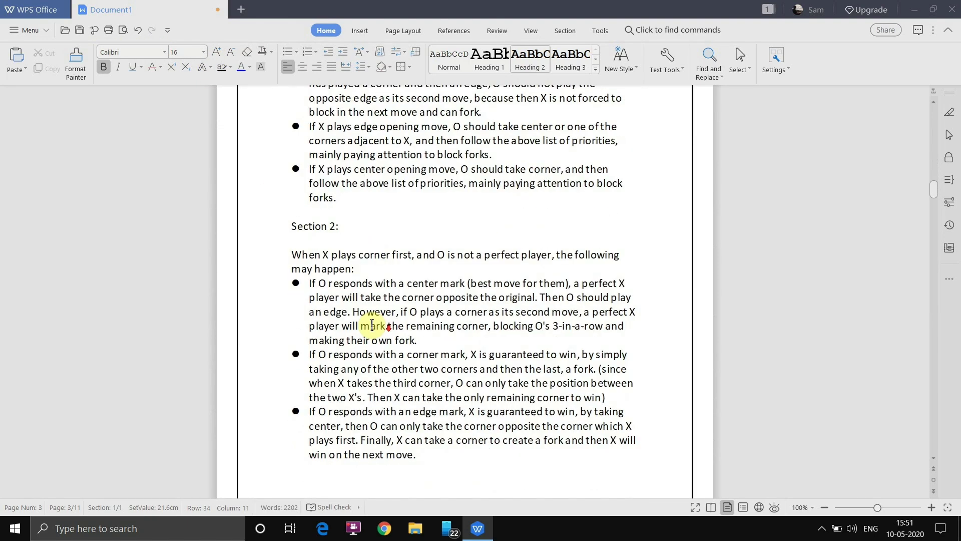
pyautogui.moveTo(342, 226); pyautogui.dragTo(277, 224)
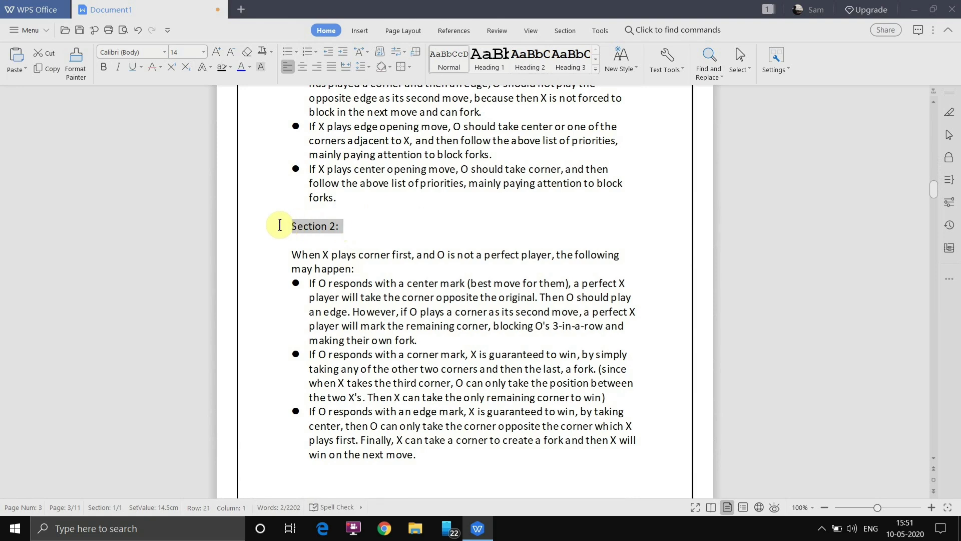
pyautogui.click(529, 55)
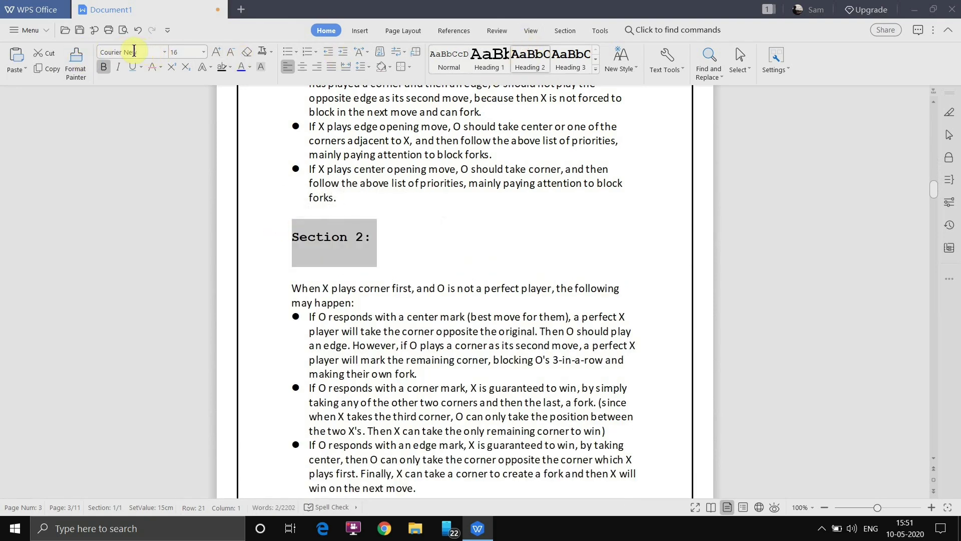
pyautogui.write('calib')
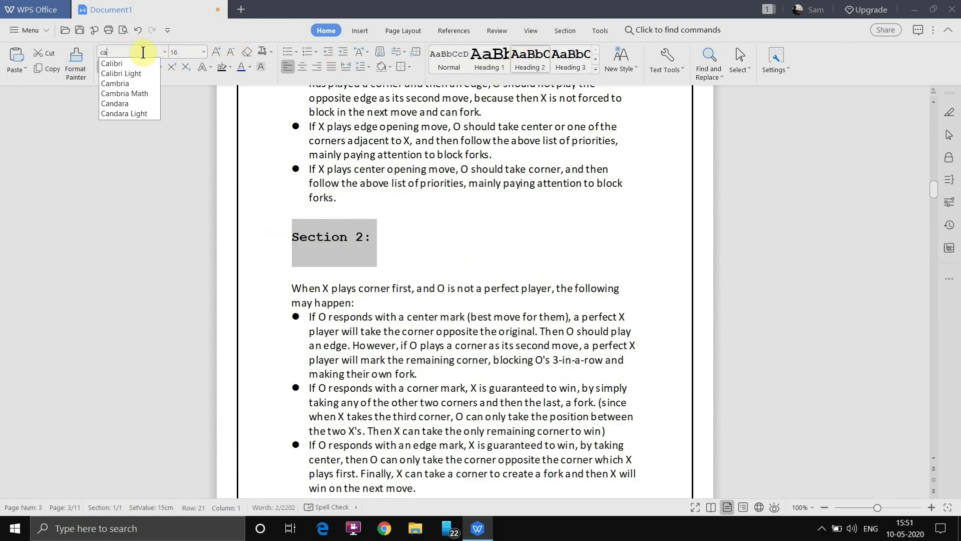
pyautogui.press('Return')
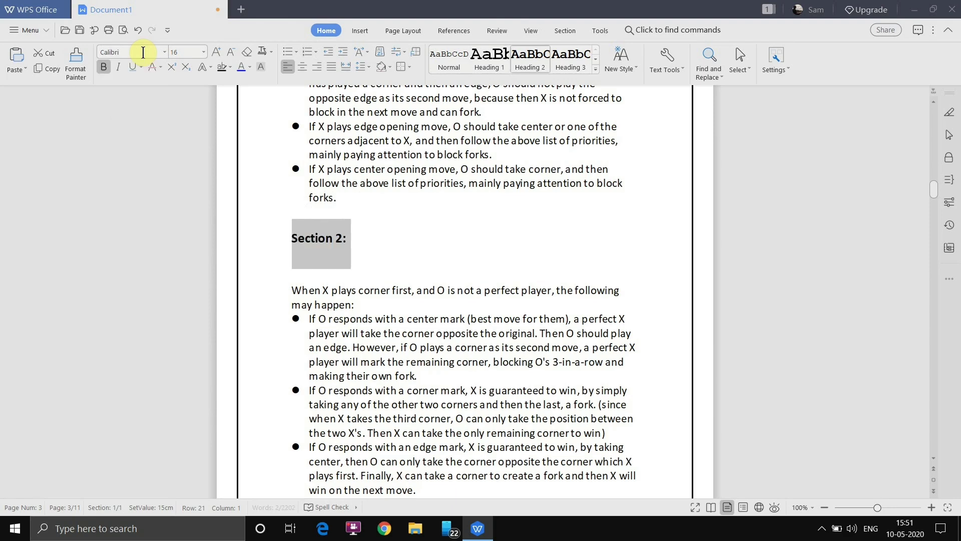
pyautogui.click(368, 245)
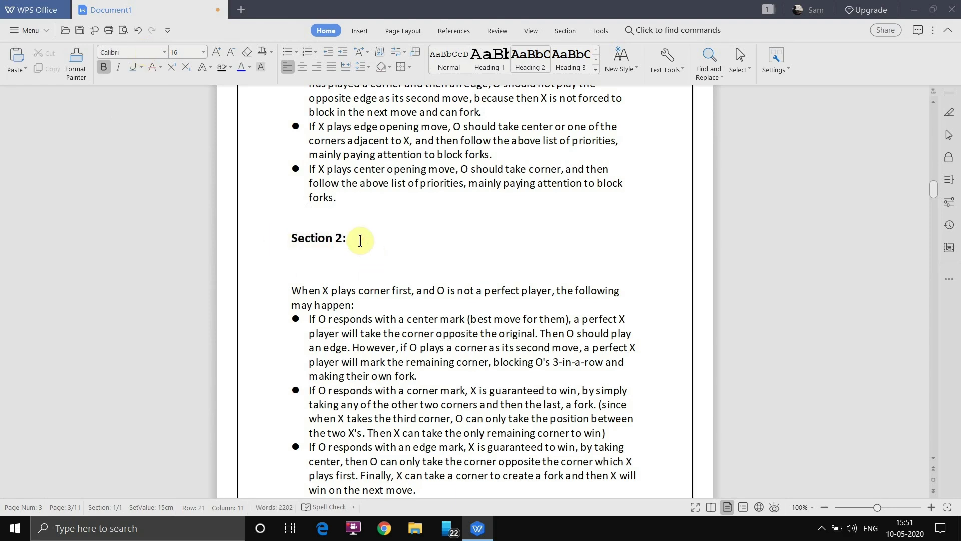
# Step: Update the table of contents on page 1, accepting the replacement contents identified by the WPS AI Assistant
pyautogui.scroll(1, 861, 185)
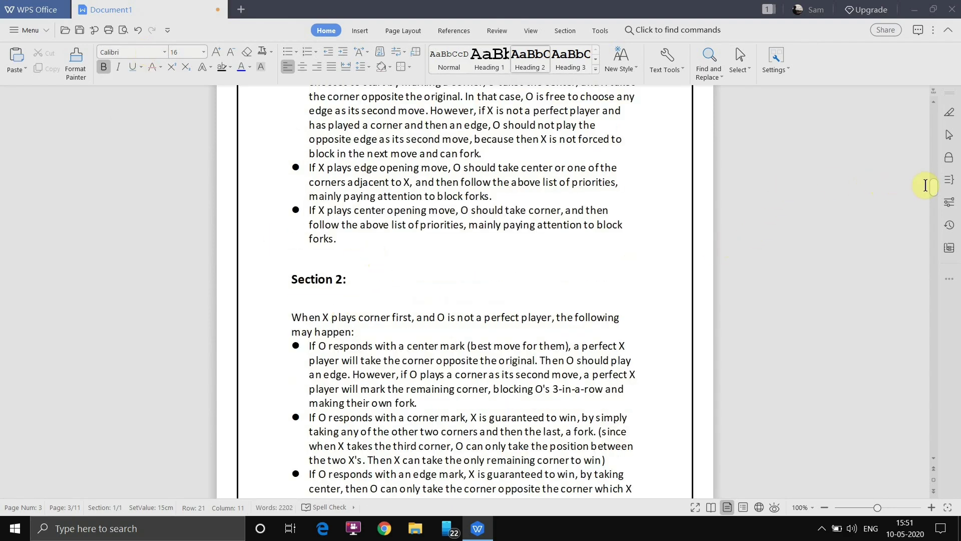
pyautogui.moveTo(935, 192); pyautogui.dragTo(933, 118)
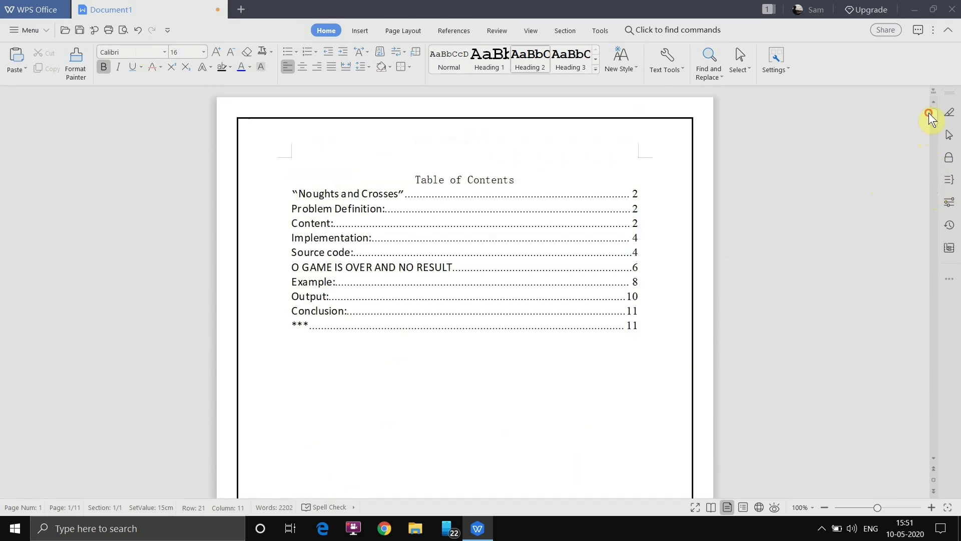
pyautogui.click(409, 266)
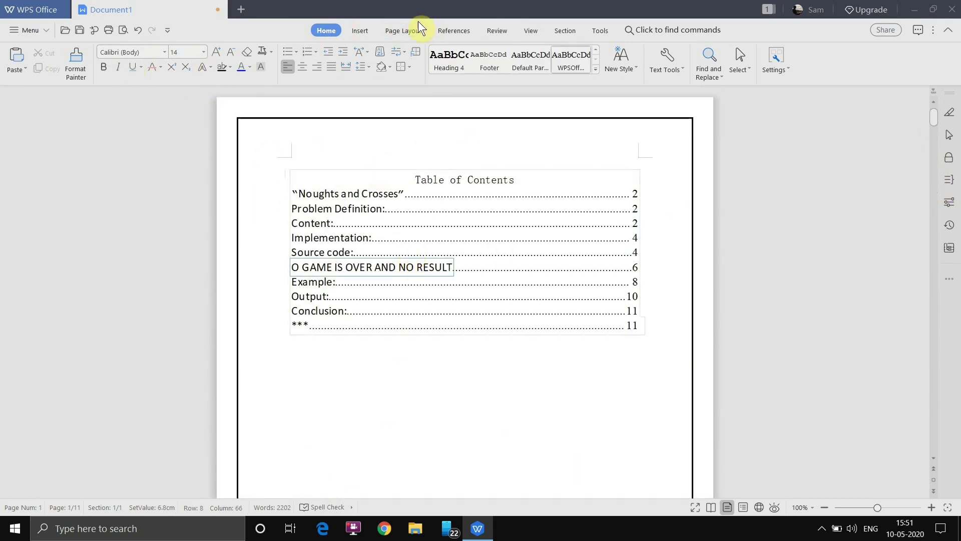
pyautogui.click(441, 30)
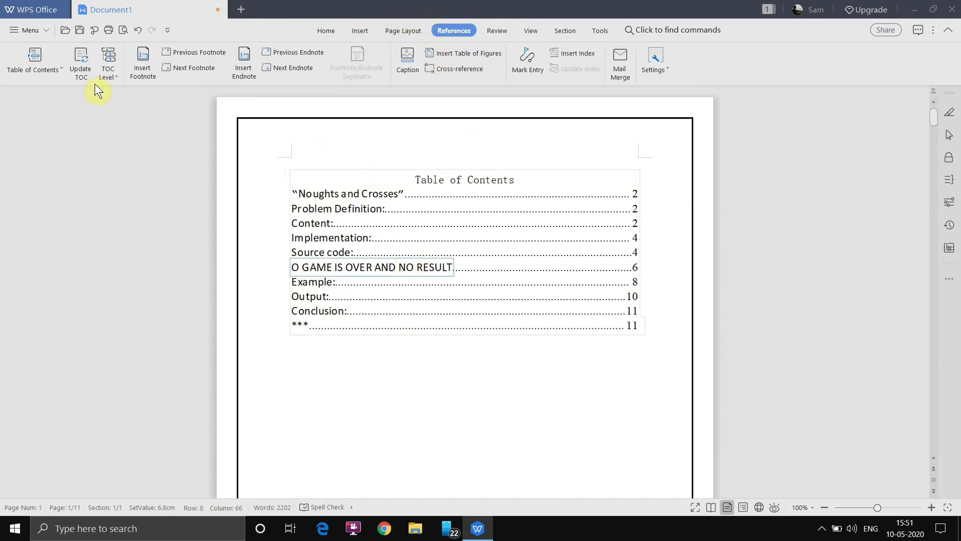
pyautogui.click(84, 72)
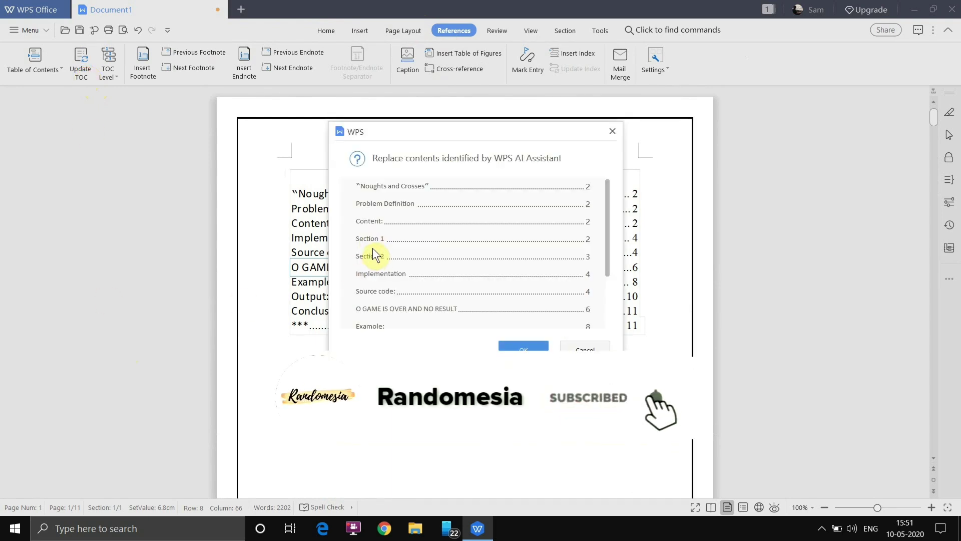
pyautogui.click(524, 351)
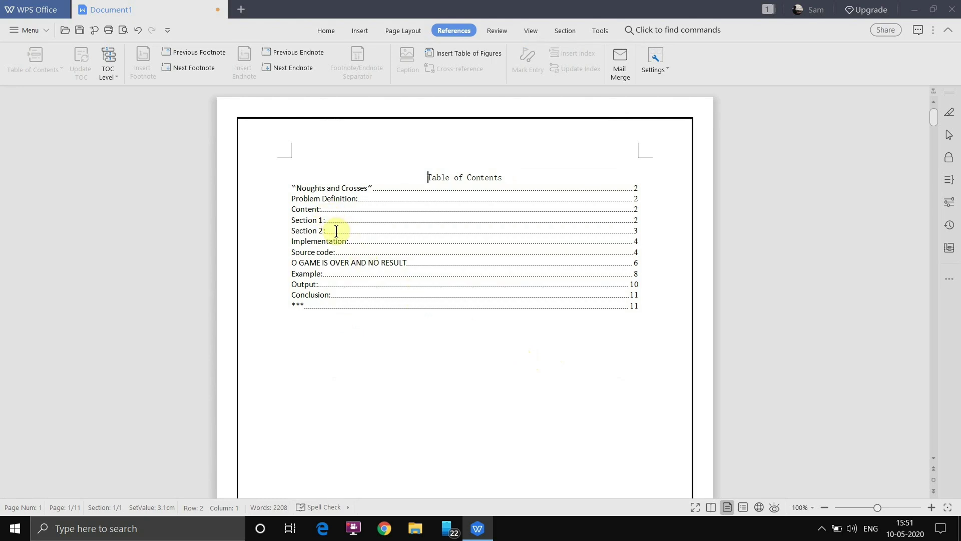
# Step: Set the font size of the whole table of contents, including its title, to 14
pyautogui.click(583, 356)
pyautogui.moveTo(518, 300); pyautogui.dragTo(399, 180)
pyautogui.click(548, 146)
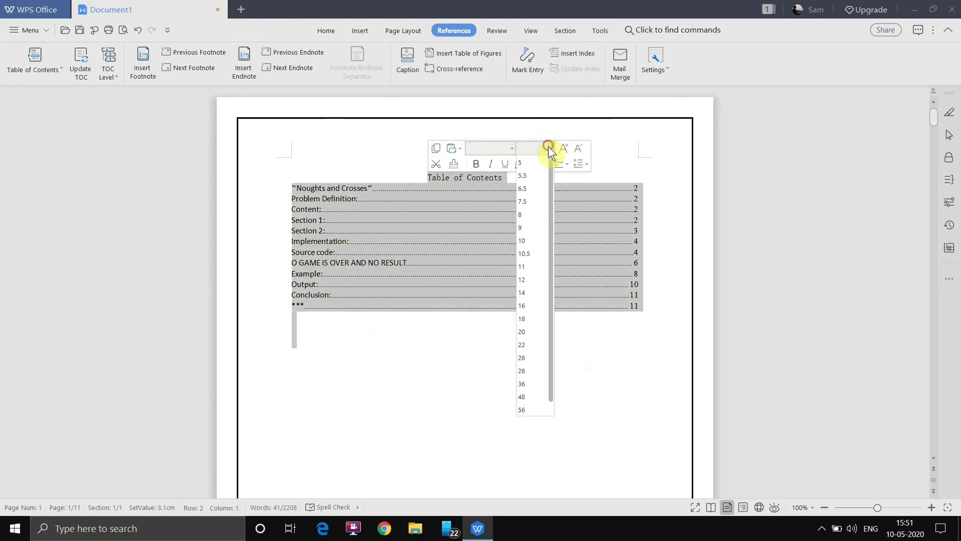
pyautogui.click(527, 292)
pyautogui.click(423, 376)
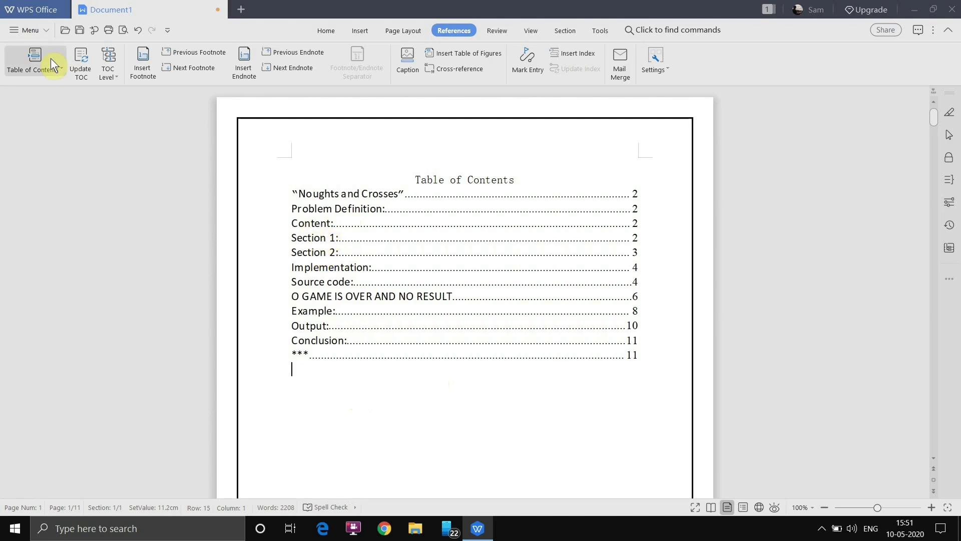
# Step: Delete the blank lines above the "Noughts and Crosses" title at the start of page 2
pyautogui.scroll(-10, 365, 172)
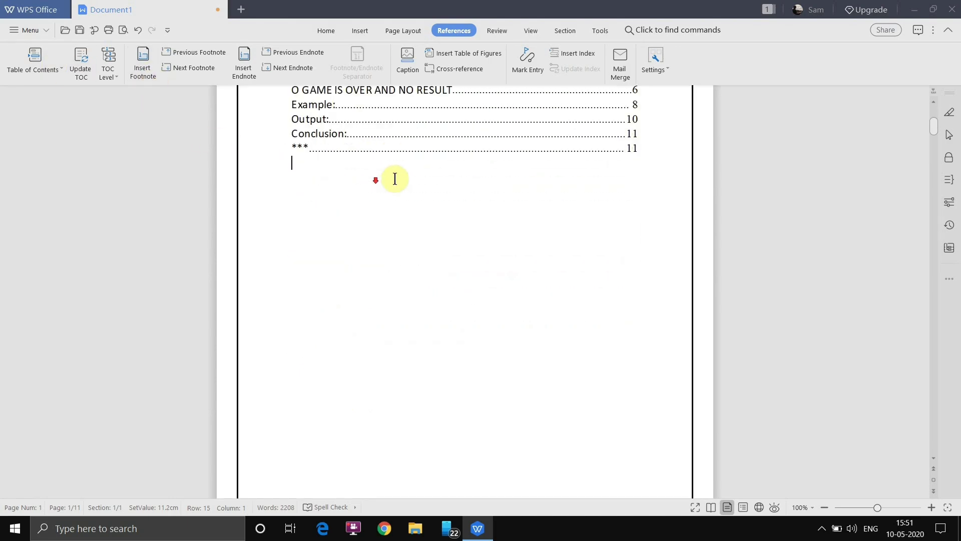
pyautogui.scroll(-5, 396, 179)
pyautogui.click(392, 118)
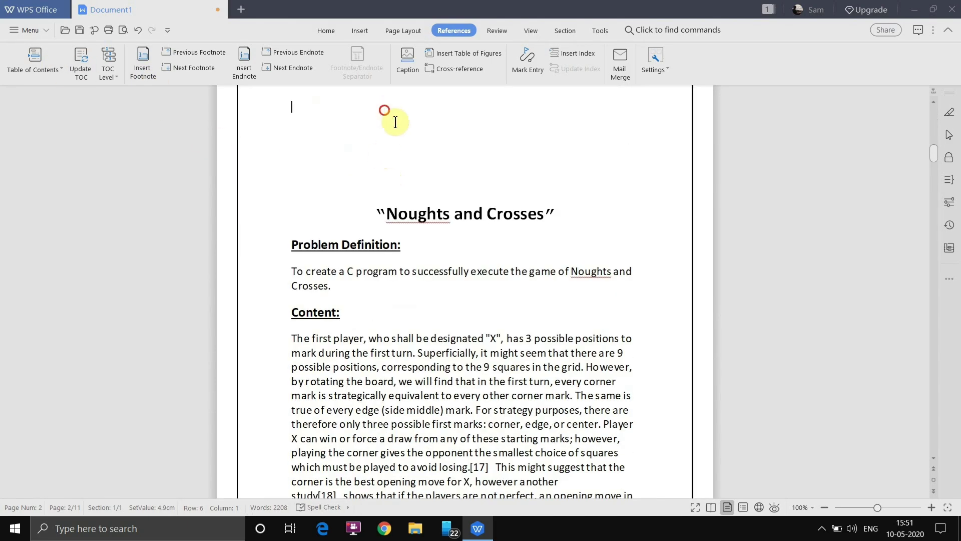
pyautogui.scroll(4, 380, 145)
pyautogui.press('BackSpace')
pyautogui.press('BackSpace')
pyautogui.press('BackSpace')
pyautogui.press('BackSpace')
pyautogui.press('BackSpace')
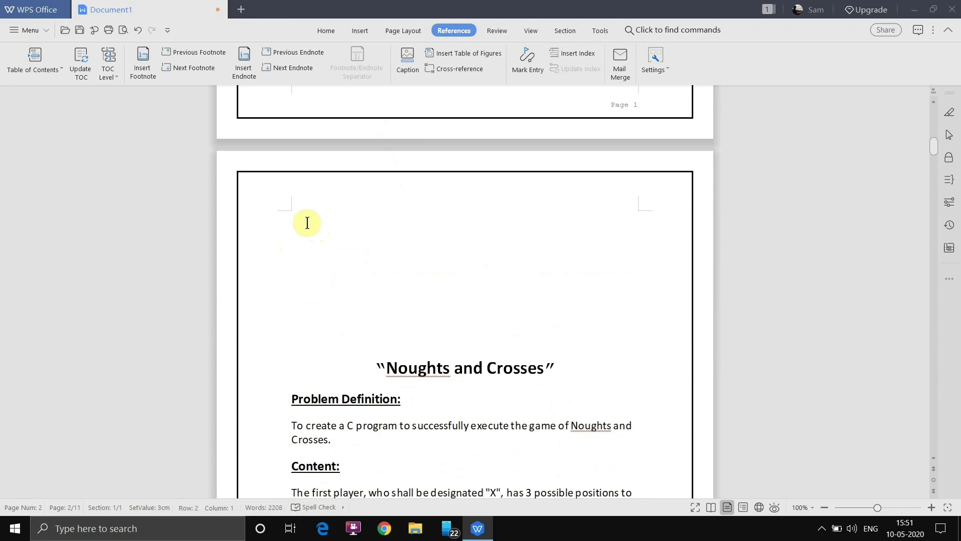
pyautogui.press('Delete')
pyautogui.press('Delete')
pyautogui.press('Delete')
pyautogui.press('Delete')
pyautogui.press('Delete')
pyautogui.press('Delete')
pyautogui.press('Delete')
pyautogui.press('Delete')
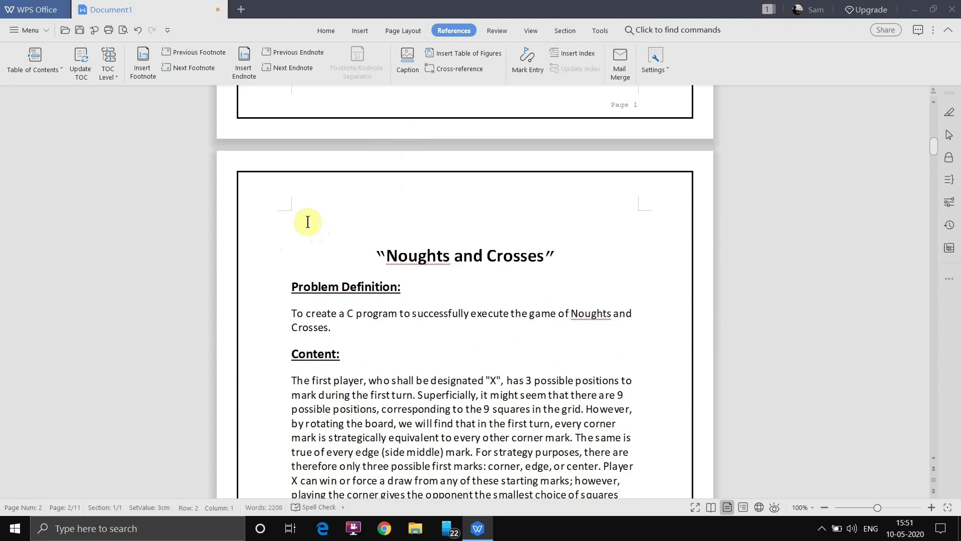
# Step: Insert a footnote on the word "int" in the line "int checkwin();" on page 5
pyautogui.scroll(-3, 322, 215)
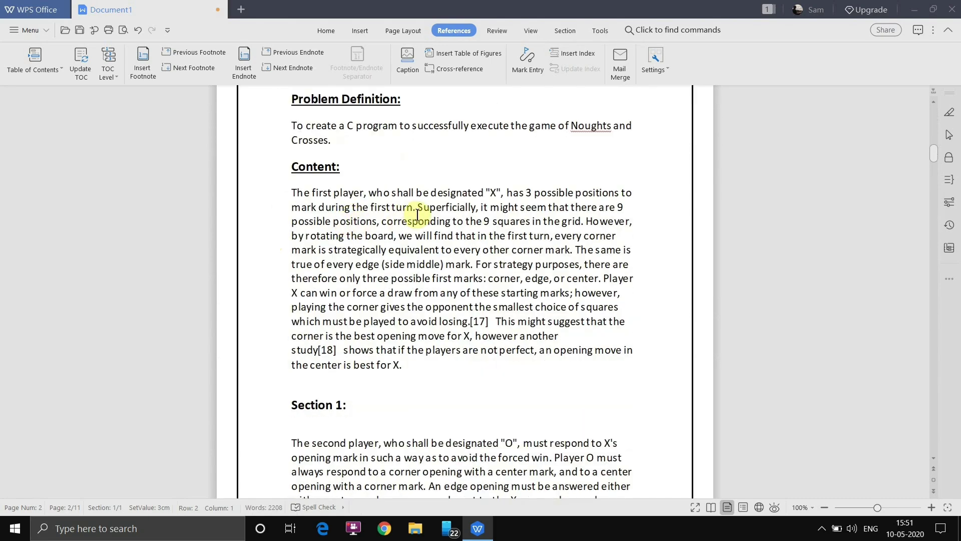
pyautogui.scroll(-6, 386, 240)
pyautogui.scroll(8, 385, 245)
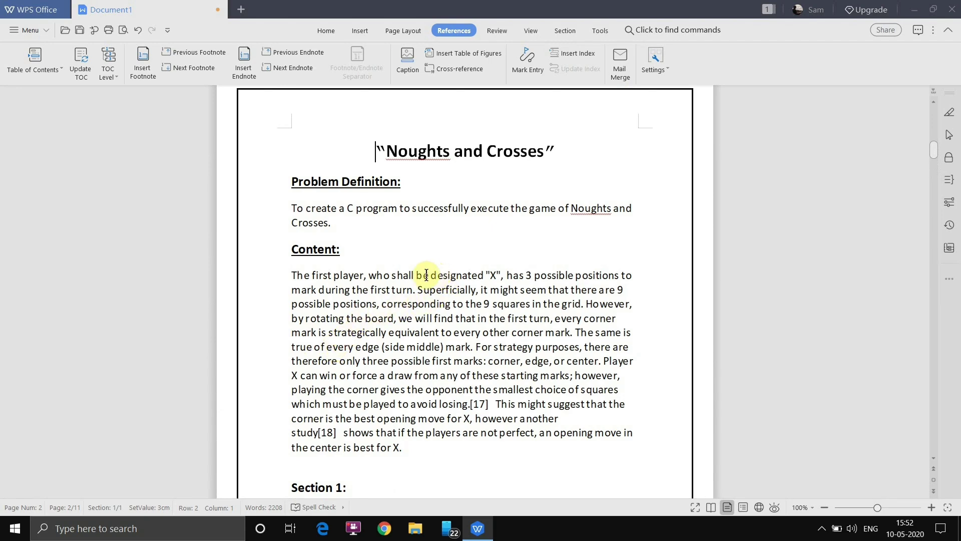
pyautogui.scroll(-8, 432, 275)
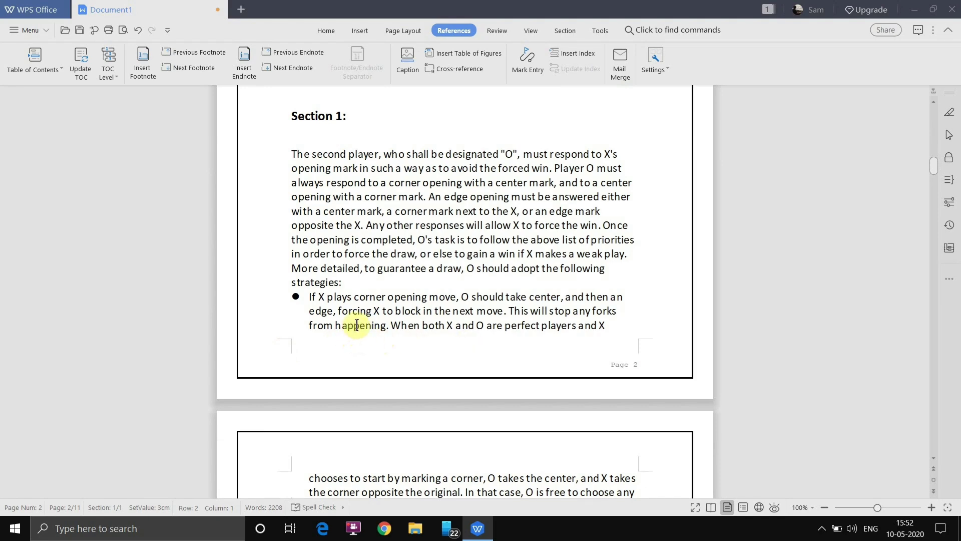
pyautogui.scroll(-9, 357, 324)
pyautogui.moveTo(934, 187); pyautogui.dragTo(935, 251)
pyautogui.moveTo(936, 245); pyautogui.dragTo(935, 243)
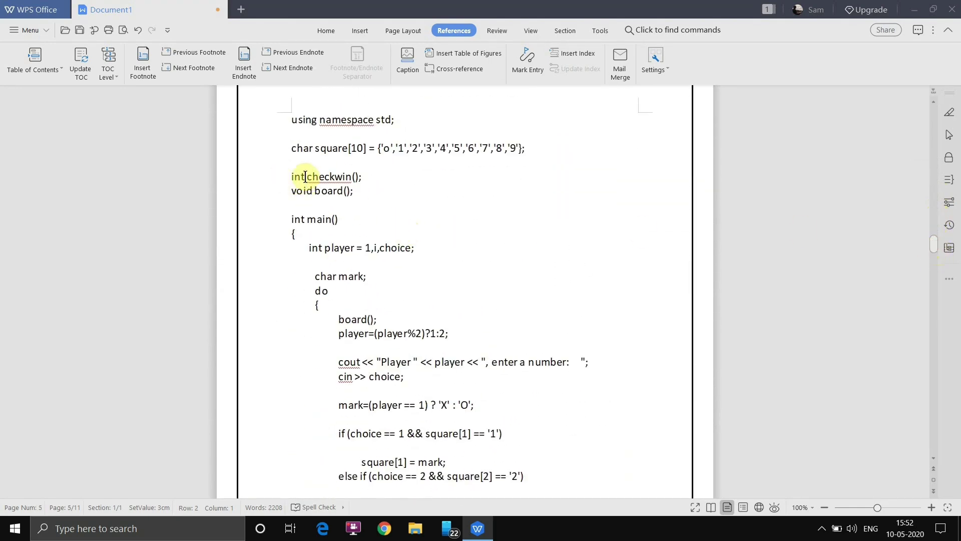
pyautogui.moveTo(306, 177); pyautogui.dragTo(291, 177)
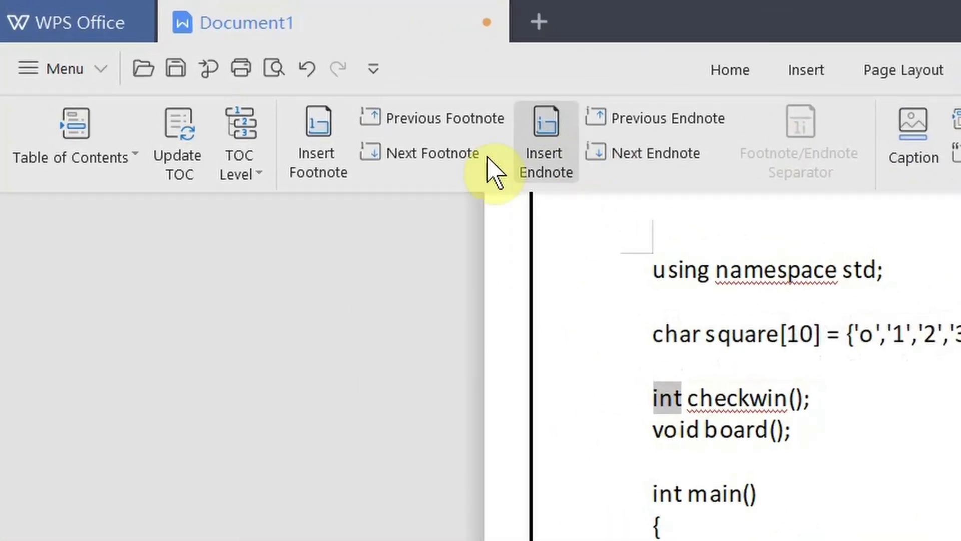
pyautogui.click(367, 173)
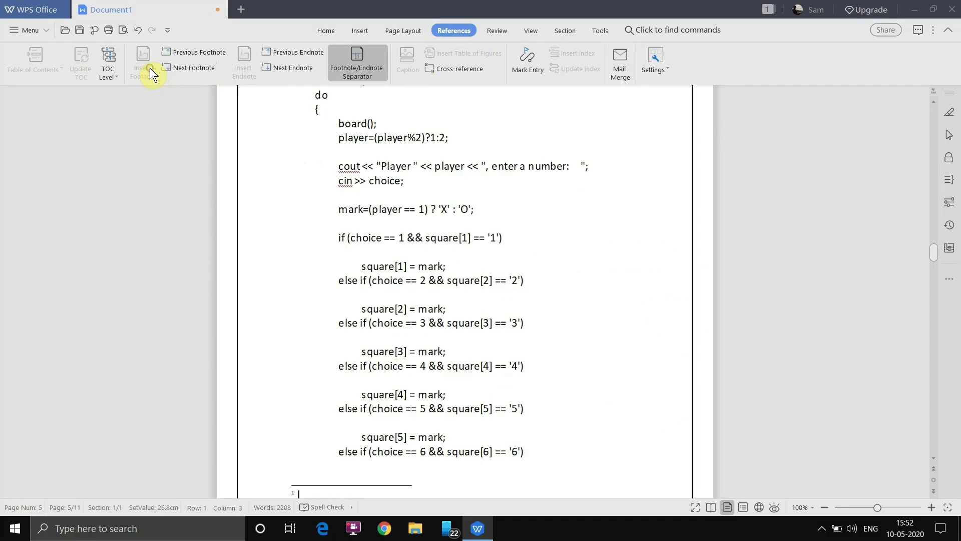
# Step: Enter "Integer" as the text of the new footnote at the foot of page 5
pyautogui.scroll(4, 288, 260)
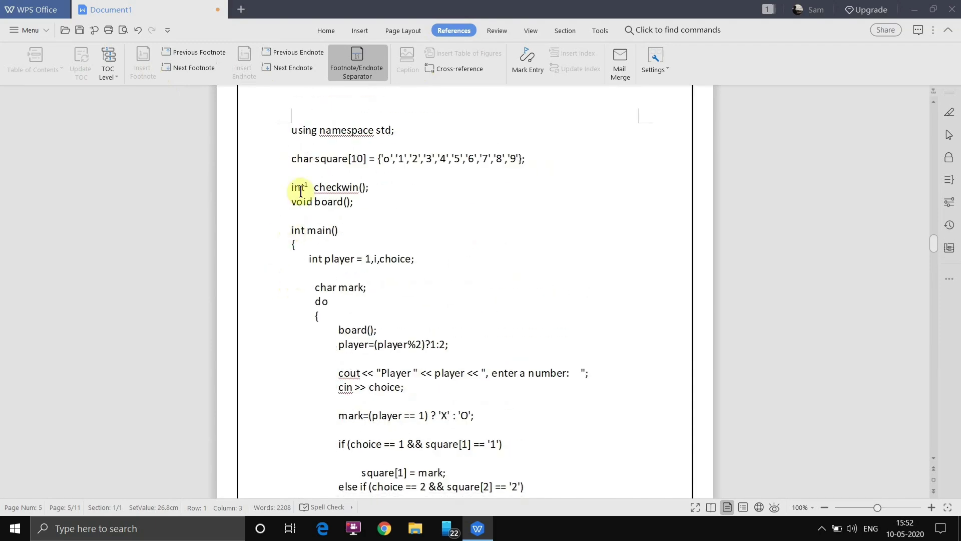
pyautogui.scroll(-8, 300, 215)
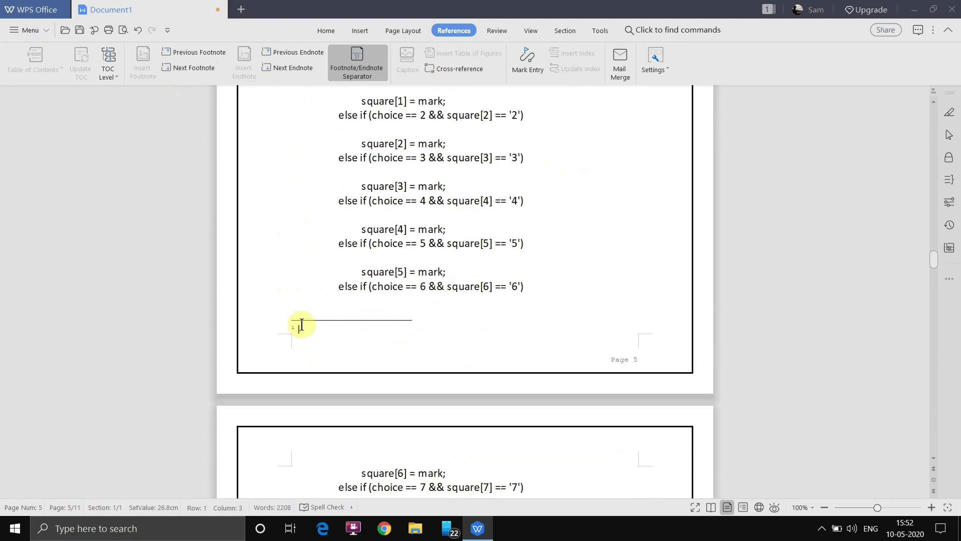
pyautogui.write('Integer')
pyautogui.click(431, 193)
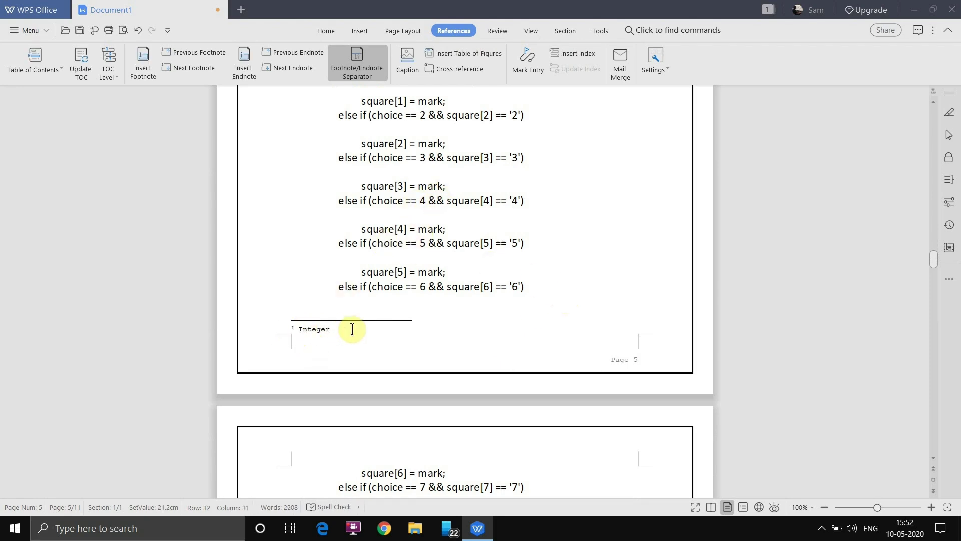
# Step: Examine the footnote mark beside "int" and its matching footnote text at the foot of page 5
pyautogui.scroll(1, 361, 377)
pyautogui.scroll(10, 360, 376)
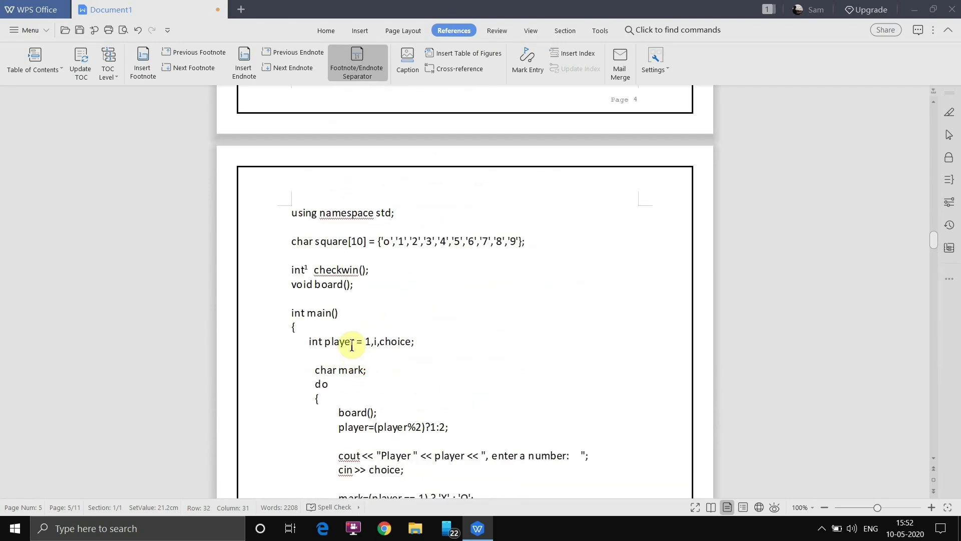
pyautogui.click(305, 266)
pyautogui.click(336, 313)
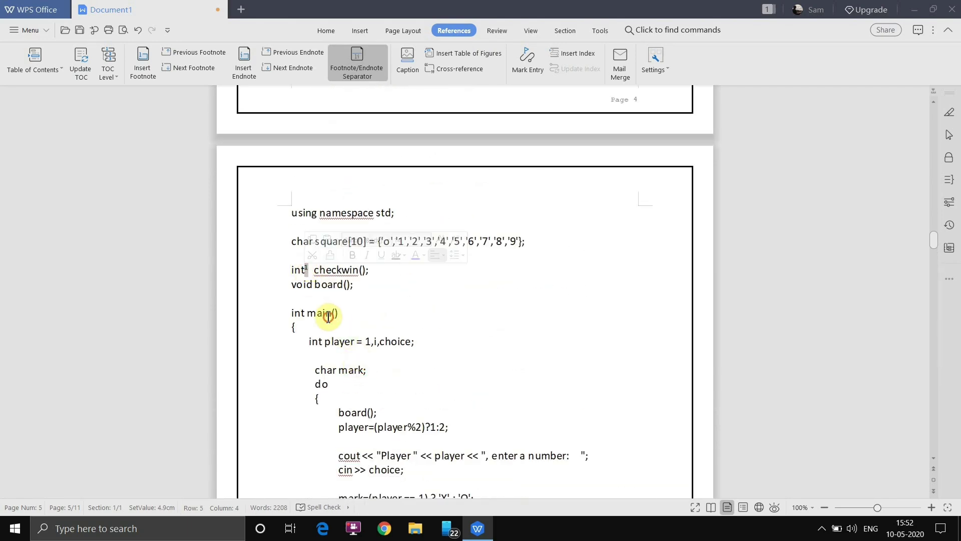
pyautogui.scroll(-15, 336, 312)
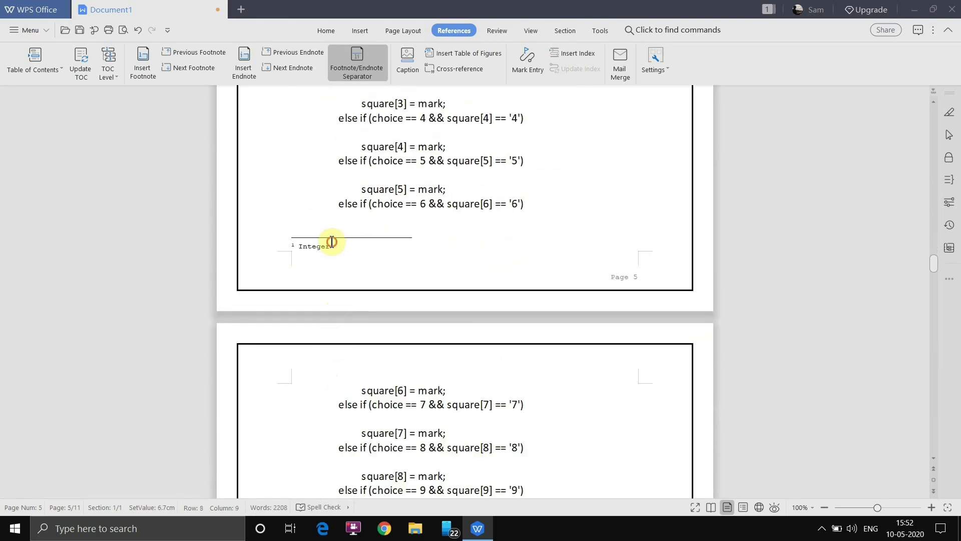
pyautogui.moveTo(329, 246); pyautogui.dragTo(295, 246)
pyautogui.click(524, 223)
pyautogui.scroll(4, 463, 217)
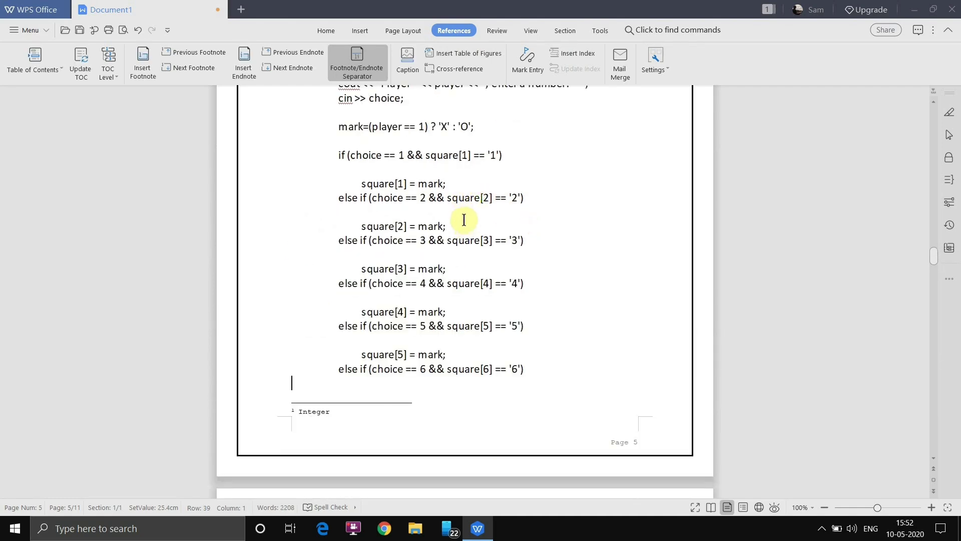
pyautogui.scroll(8, 441, 212)
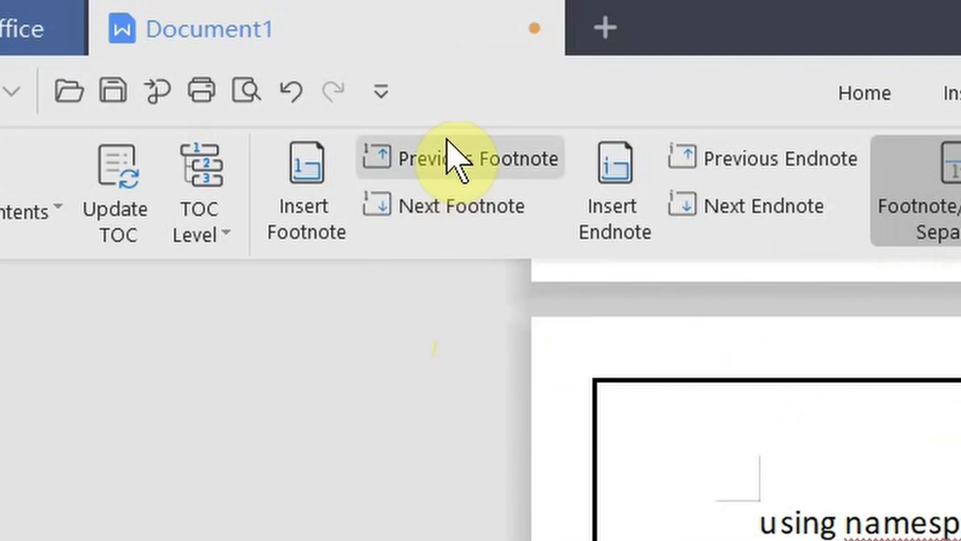
# Step: Insert a footnote on "player++" on page 6 with the text "Increment operation"
pyautogui.scroll(-10, 761, 522)
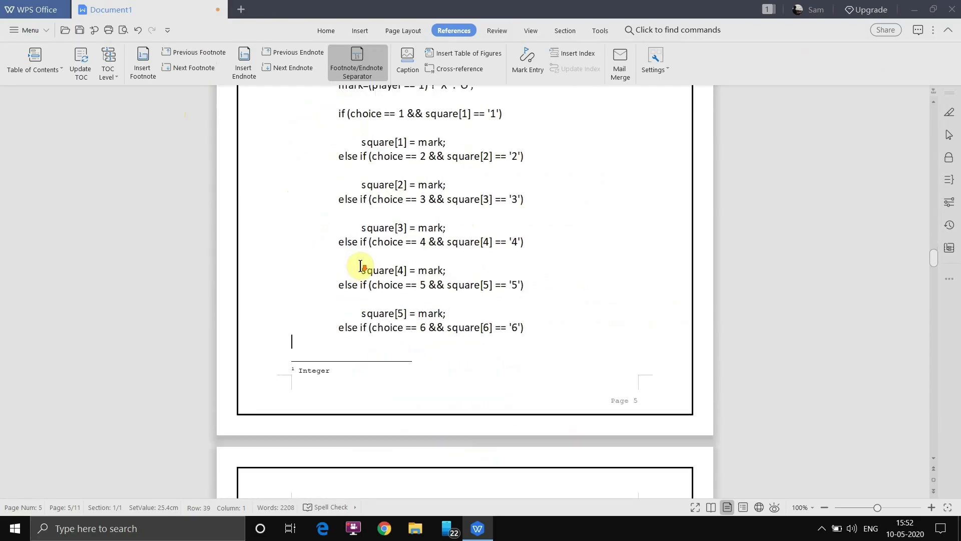
pyautogui.scroll(-10, 361, 265)
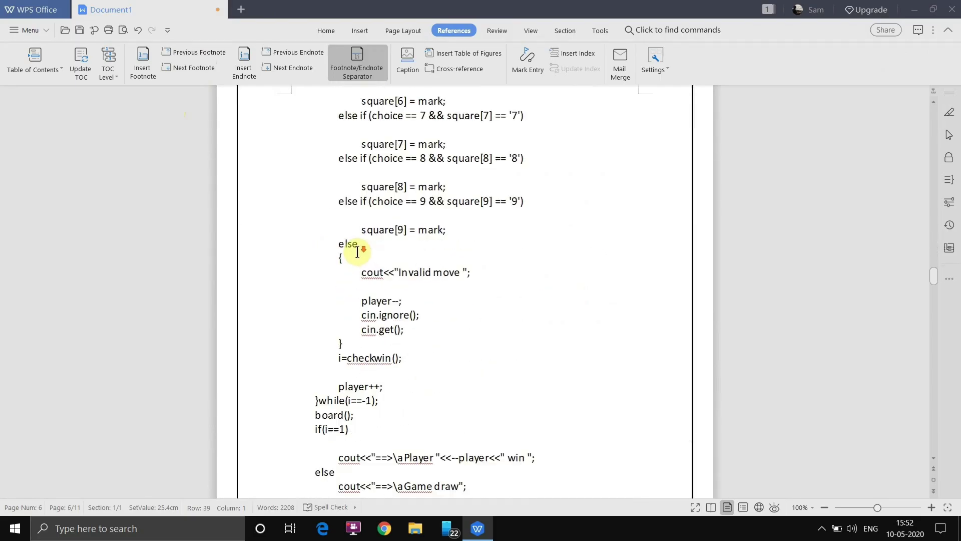
pyautogui.scroll(-1, 357, 250)
pyautogui.moveTo(378, 262); pyautogui.dragTo(339, 261)
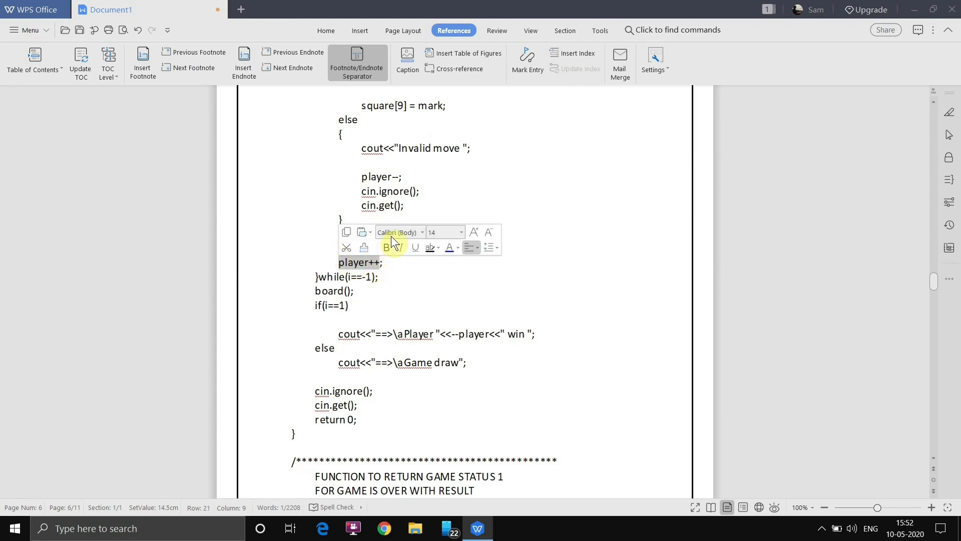
pyautogui.click(145, 65)
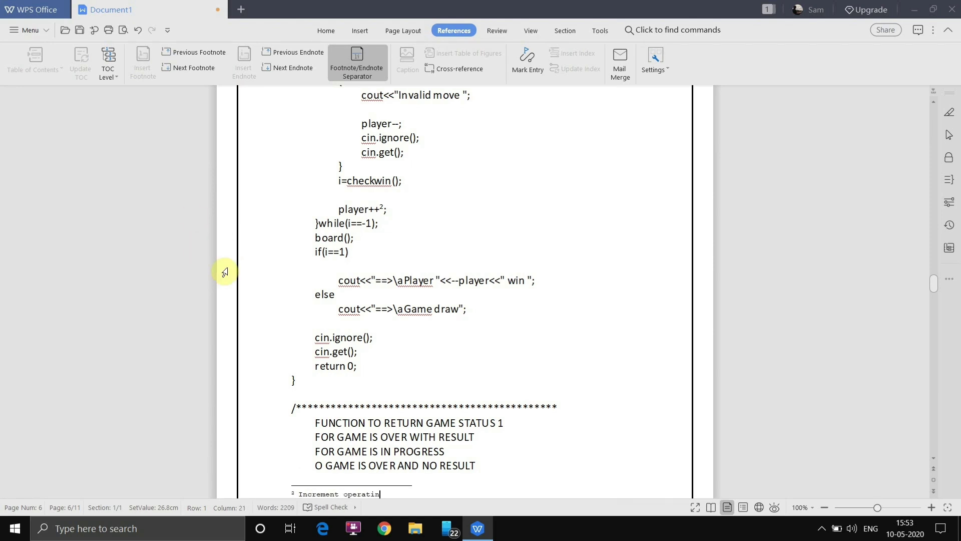
pyautogui.scroll(-1, 285, 370)
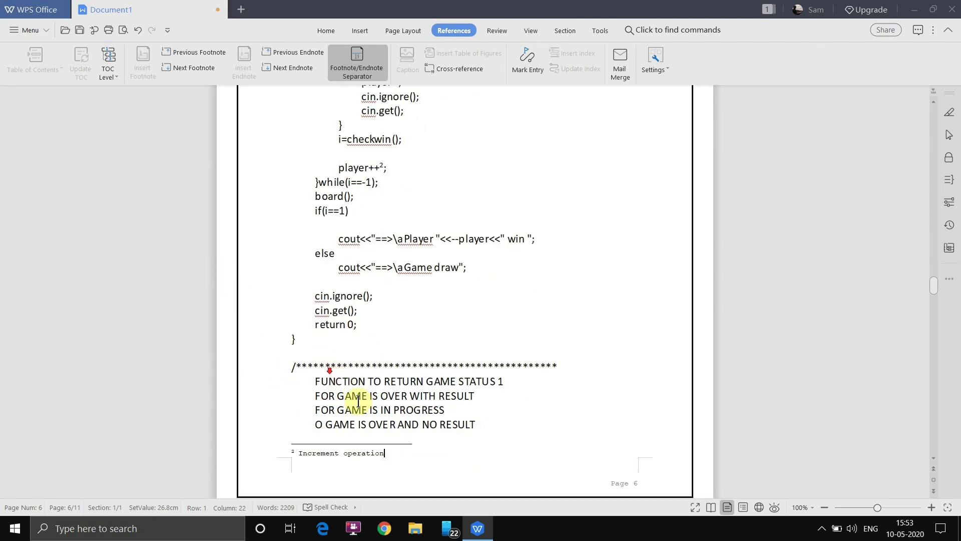
pyautogui.click(475, 257)
# Step: Go from the "Integer" footnote to the next footnote, look over page 7, and return to the previous footnote
pyautogui.scroll(13, 401, 358)
pyautogui.click(338, 233)
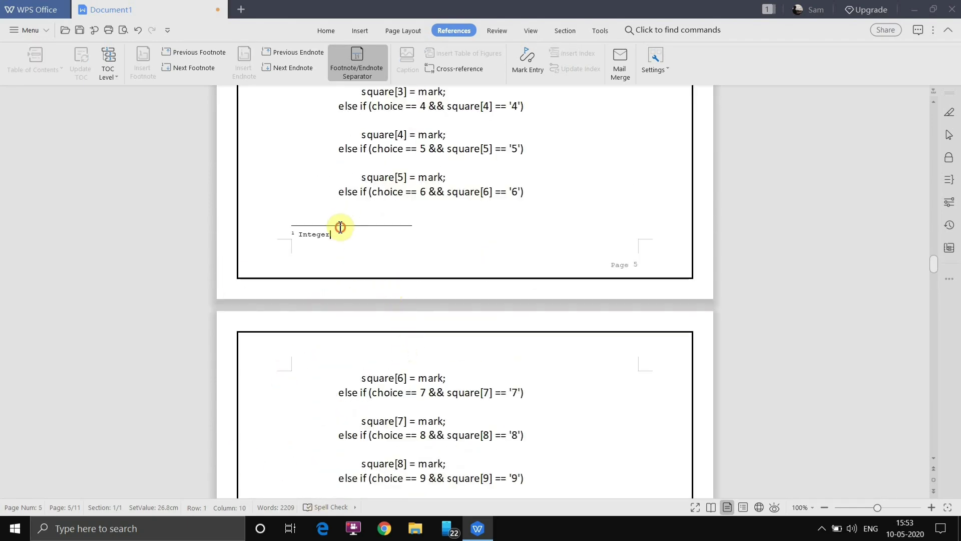
pyautogui.click(195, 65)
pyautogui.click(302, 242)
pyautogui.scroll(-8, 302, 242)
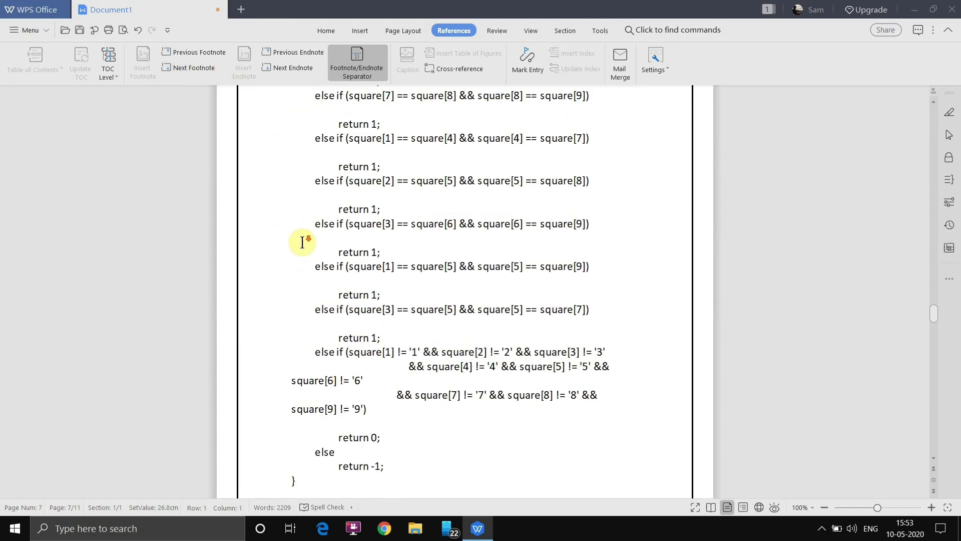
pyautogui.scroll(-3, 302, 242)
pyautogui.scroll(12, 329, 283)
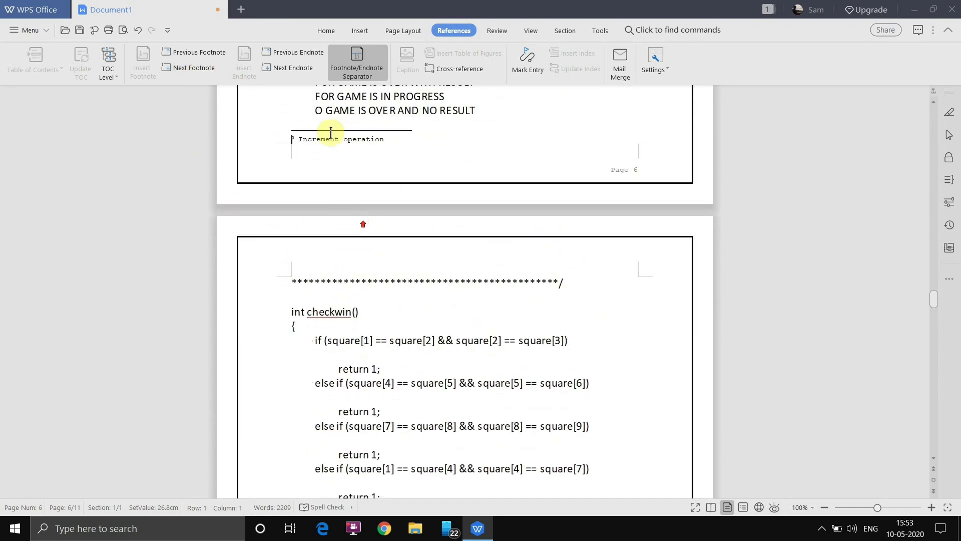
pyautogui.click(184, 53)
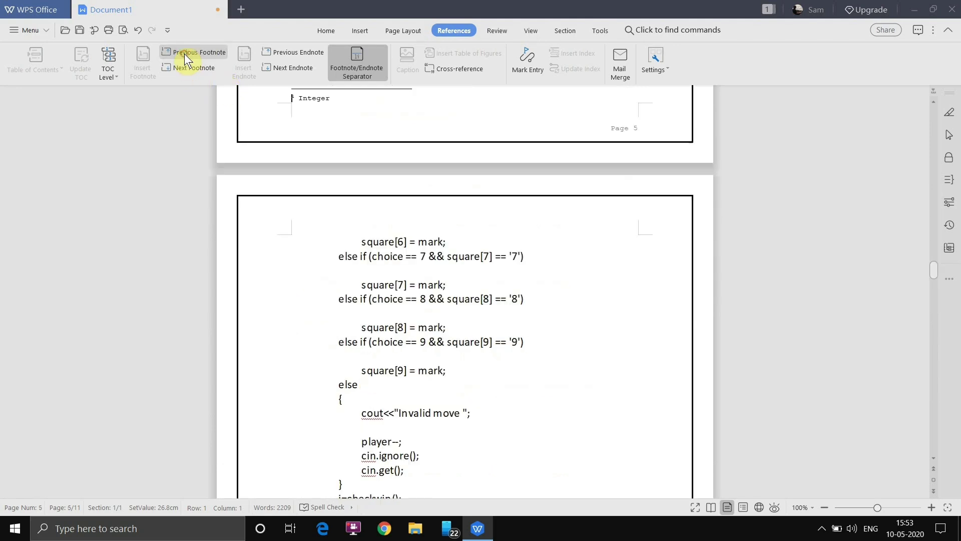
# Step: Go to the footnote after "Integer" and return to the "Integer" footnote on page 5
pyautogui.scroll(3, 328, 117)
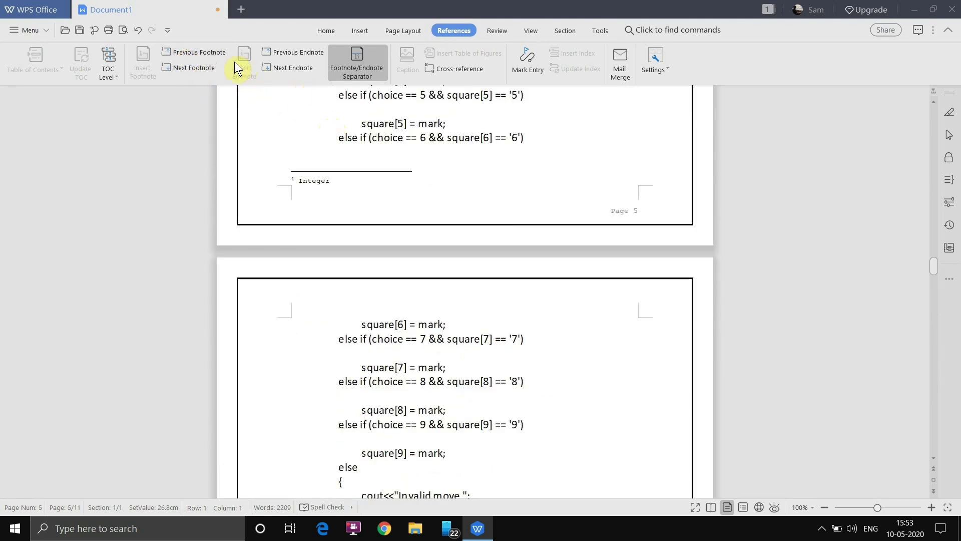
pyautogui.click(207, 68)
pyautogui.click(211, 50)
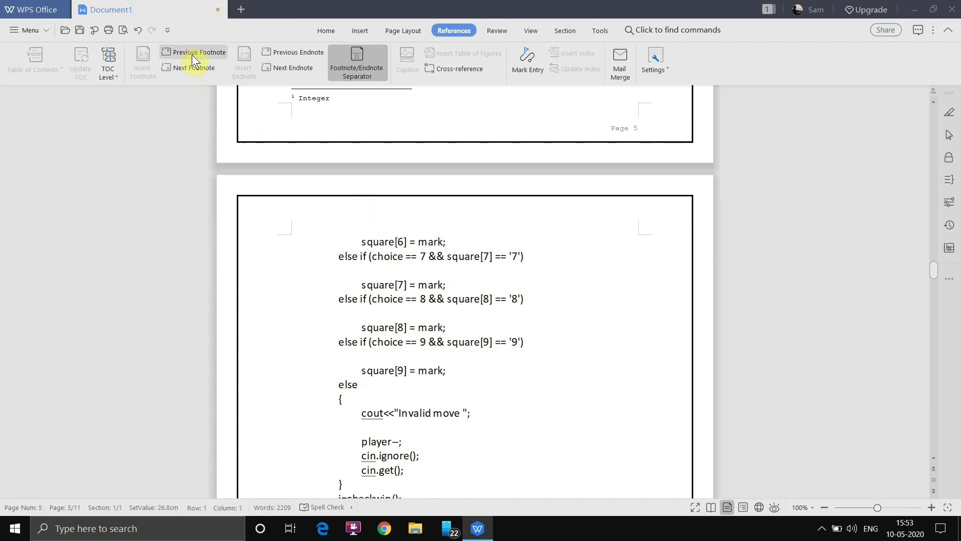
pyautogui.click(378, 281)
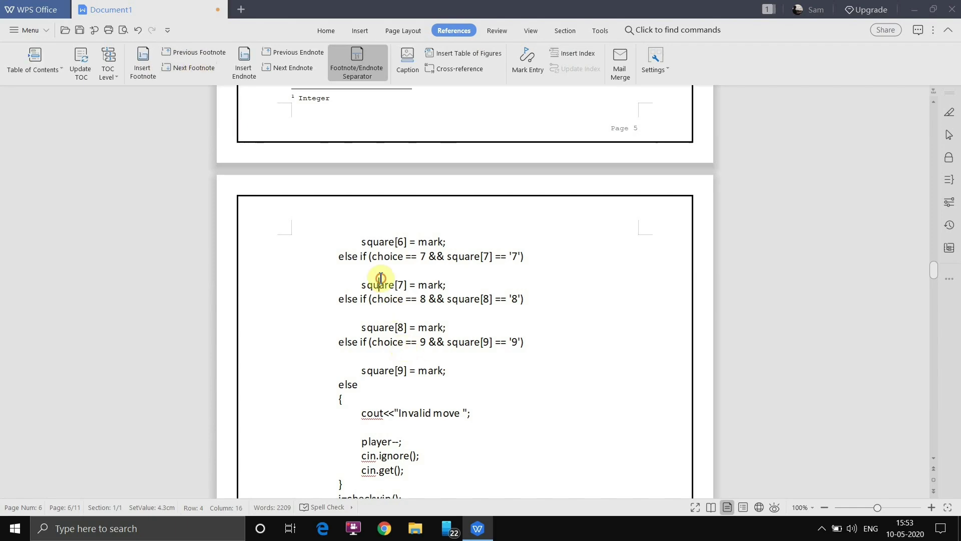
pyautogui.scroll(10, 399, 339)
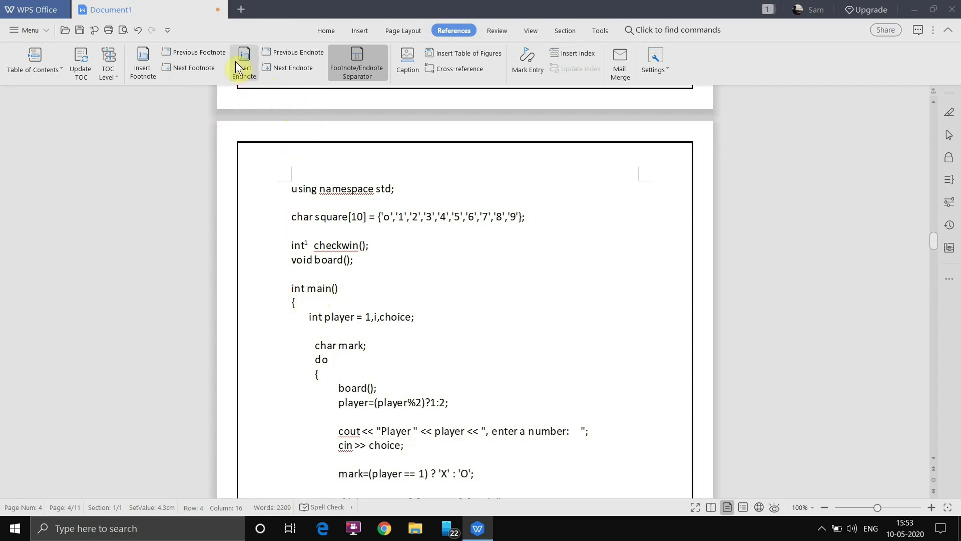
pyautogui.moveTo(932, 248); pyautogui.dragTo(932, 448)
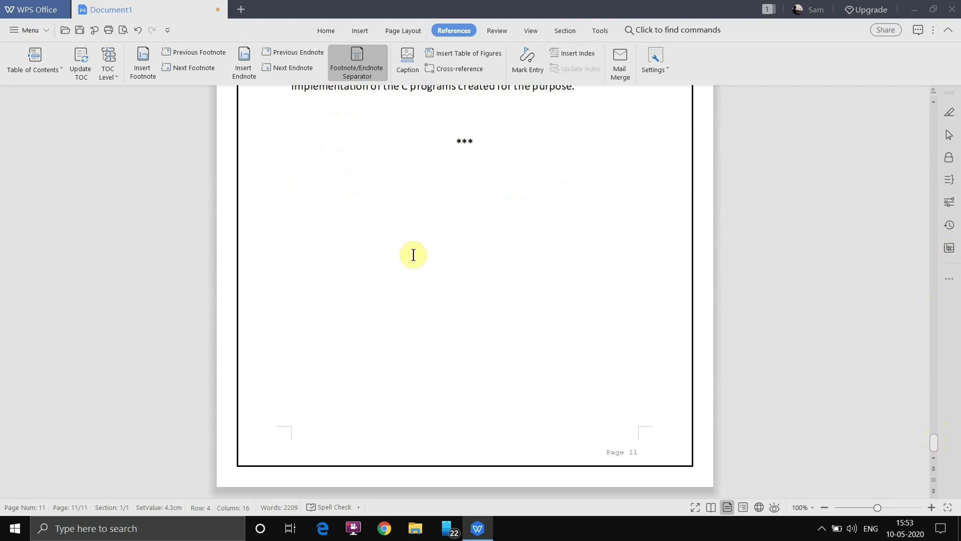
pyautogui.scroll(6, 440, 258)
pyautogui.scroll(15, 935, 291)
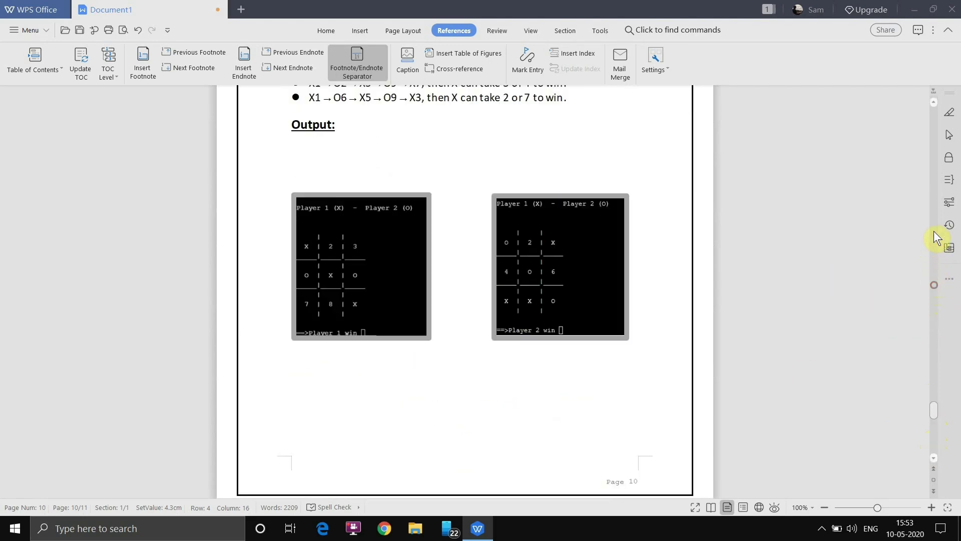
pyautogui.click(937, 166)
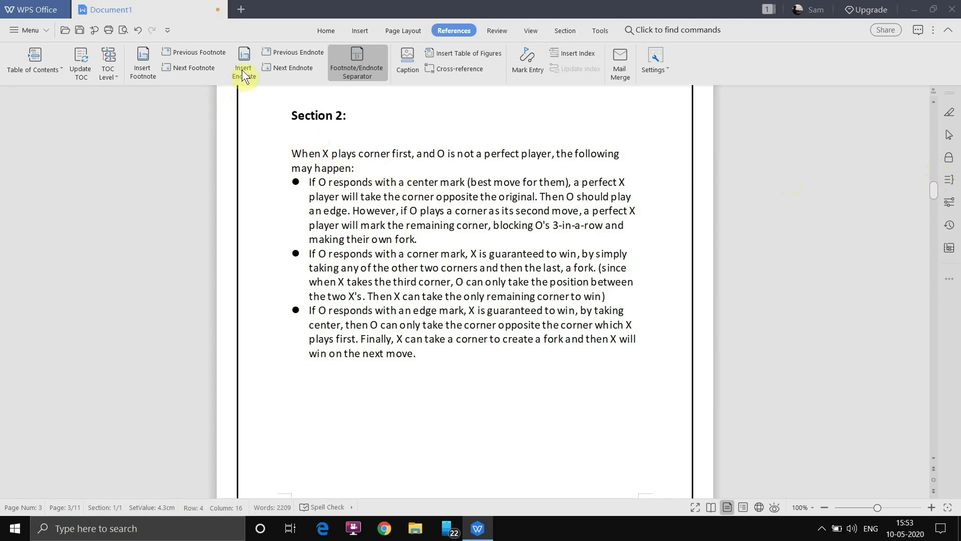
pyautogui.click(239, 53)
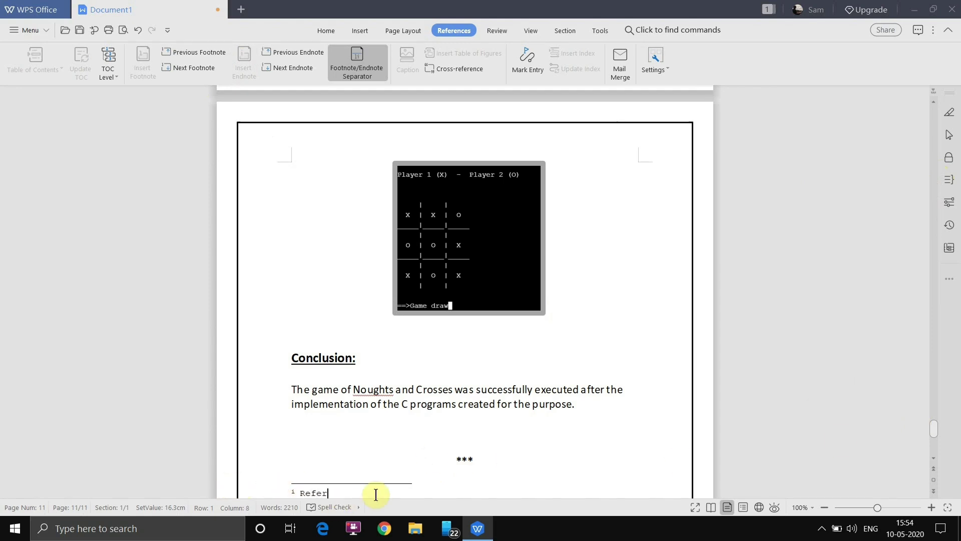
pyautogui.write('References : www.google.com')
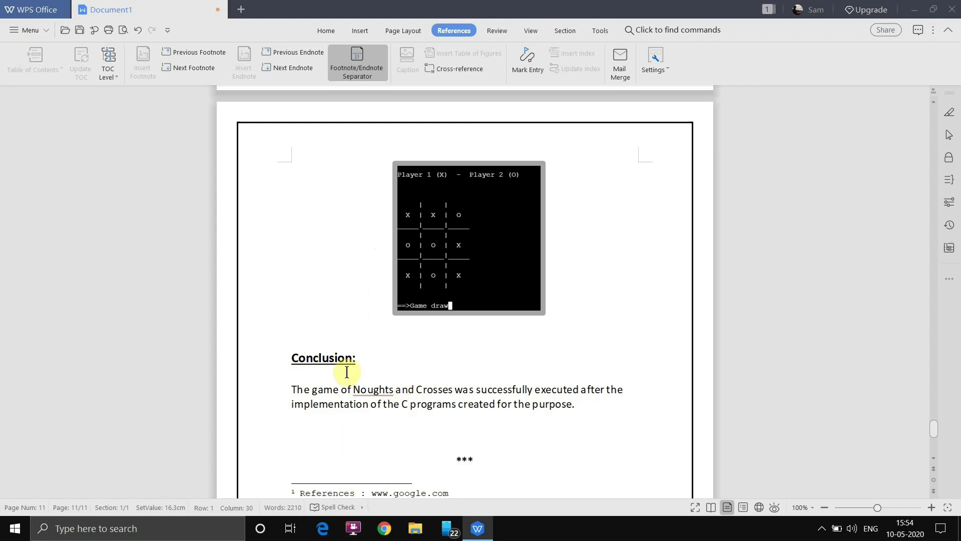
# Step: Insert two endnotes around the "Game draw" picture on page 11: "Home tab" after it and "Insert tab" before it
pyautogui.scroll(3, 429, 376)
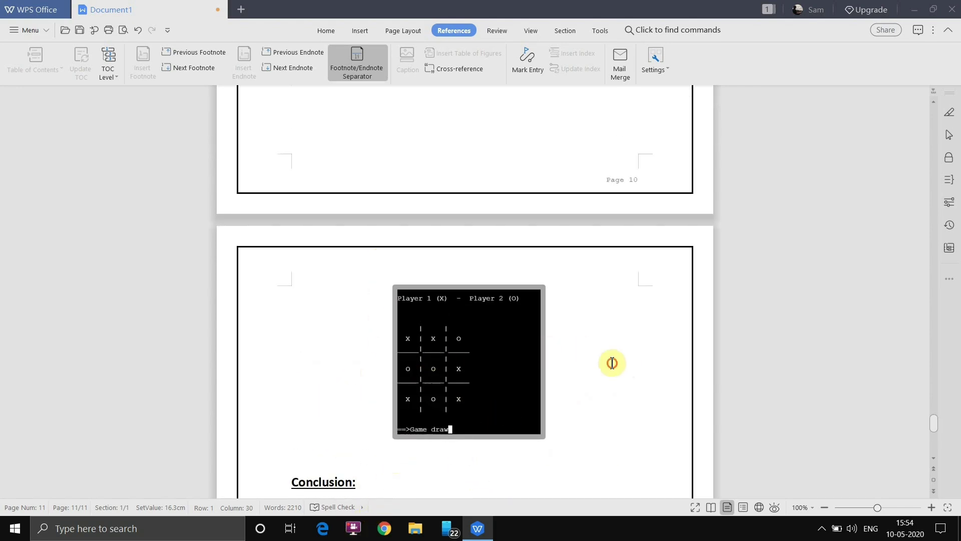
pyautogui.scroll(5, 401, 393)
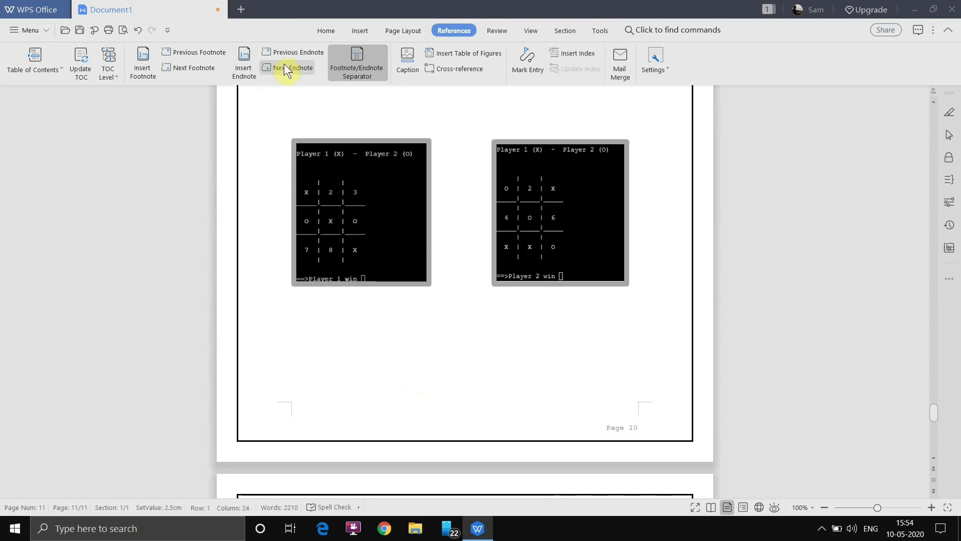
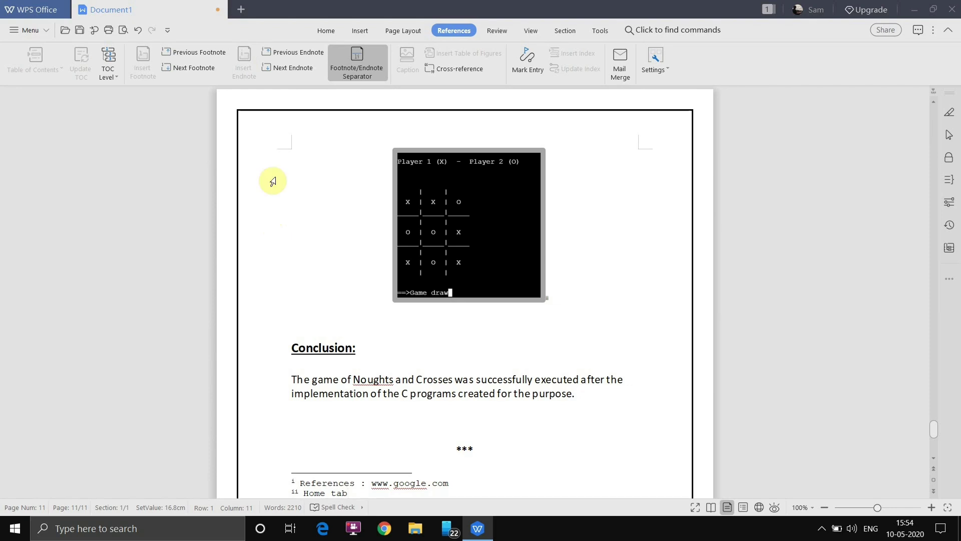
pyautogui.click(310, 151)
pyautogui.hotkey('ctrl', 'alt', 'f')
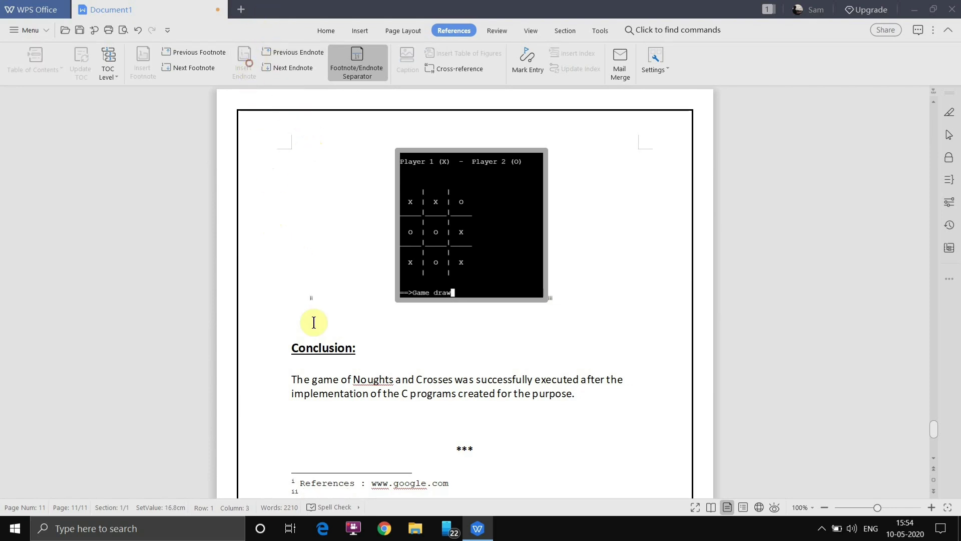
pyautogui.scroll(-3, 402, 319)
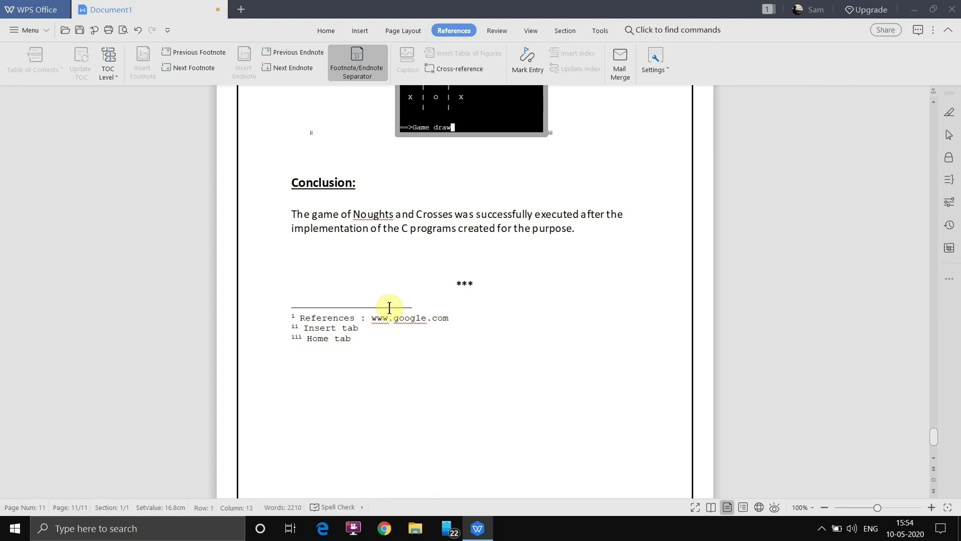
# Step: Move back and forth between the endnotes on page 11, ending at the "Home tab" endnote
pyautogui.click(304, 71)
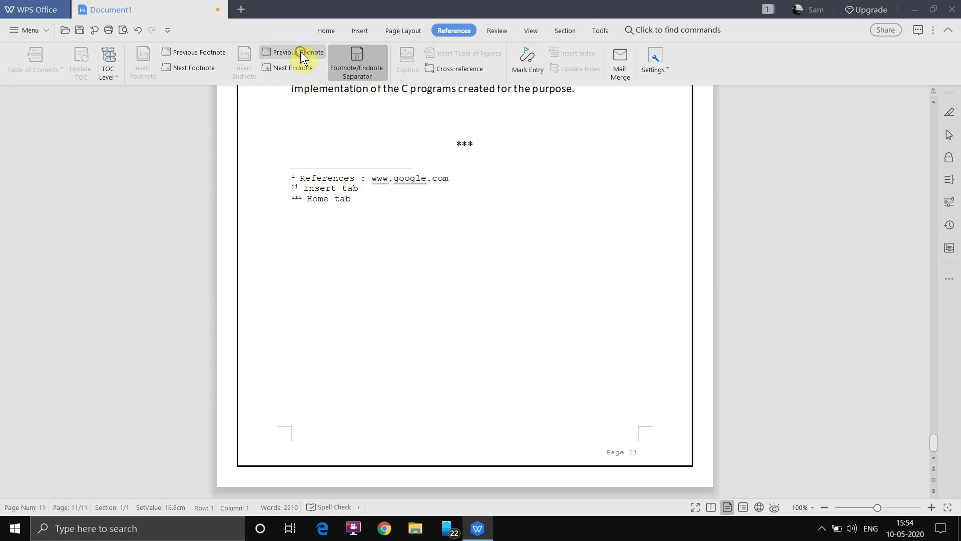
pyautogui.click(300, 52)
pyautogui.click(298, 64)
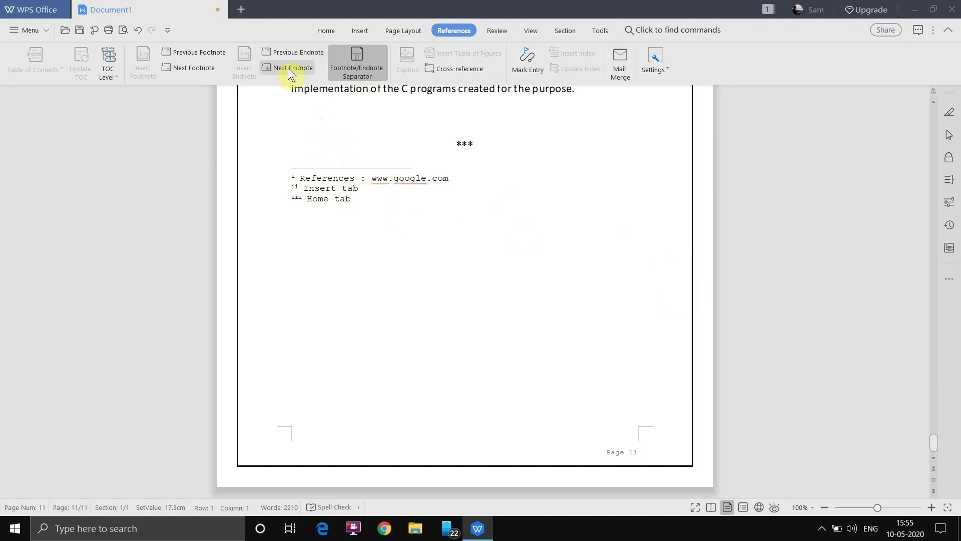
pyautogui.click(366, 198)
pyautogui.scroll(3, 391, 200)
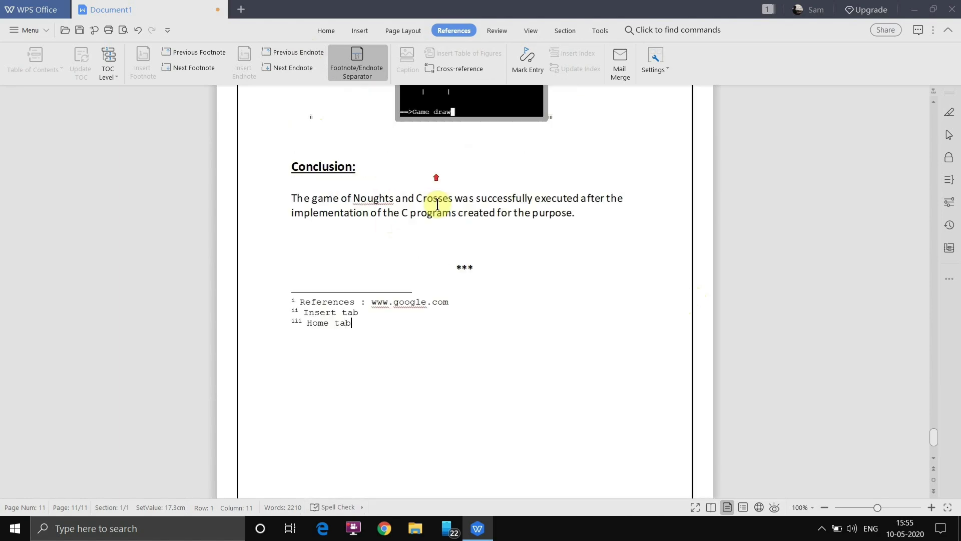
# Step: Insert a footnote on "Crosses" in the Conclusion paragraph with the text "abc"
pyautogui.click(393, 250)
pyautogui.scroll(3, 431, 165)
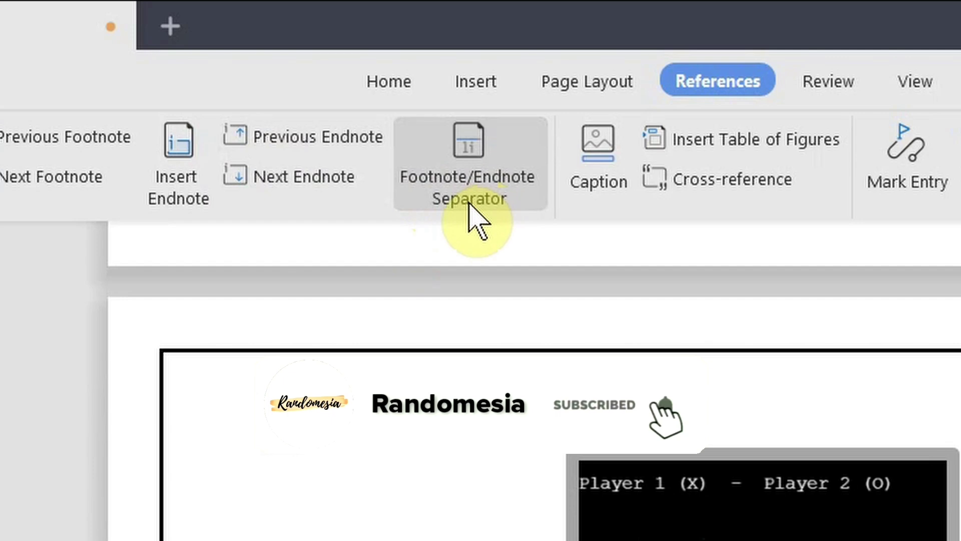
pyautogui.click(414, 138)
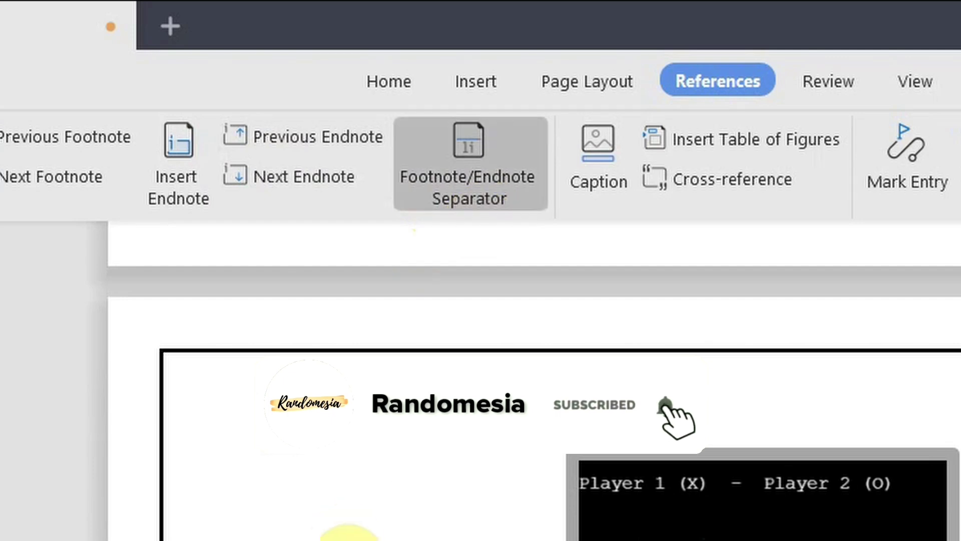
pyautogui.scroll(-3, 298, 348)
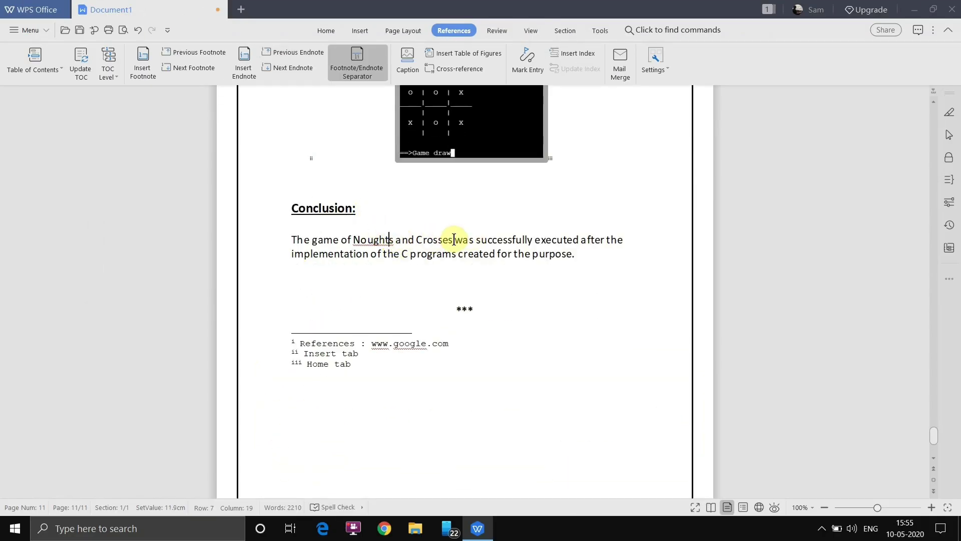
pyautogui.moveTo(455, 241); pyautogui.dragTo(420, 237)
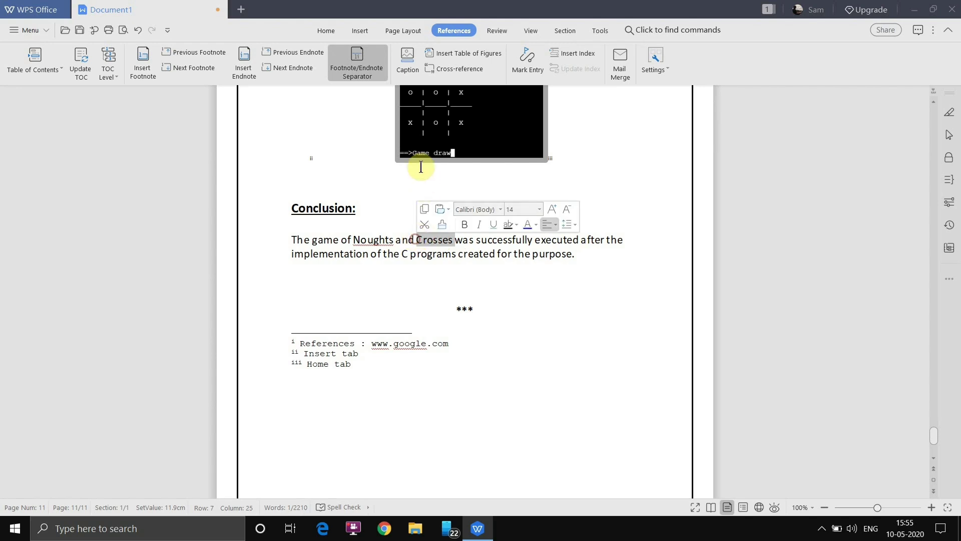
pyautogui.click(148, 64)
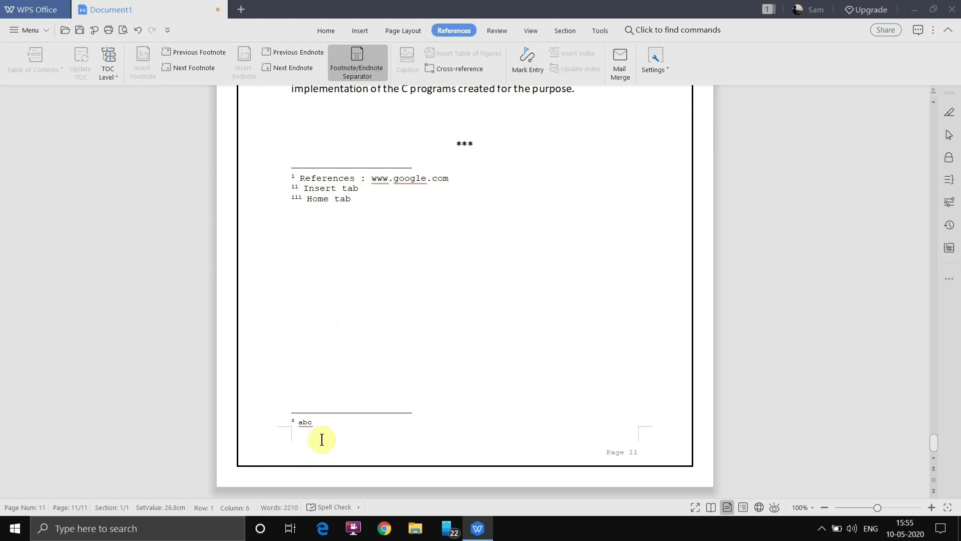
# Step: Turn the footnote/endnote separator lines off and back on
pyautogui.click(359, 69)
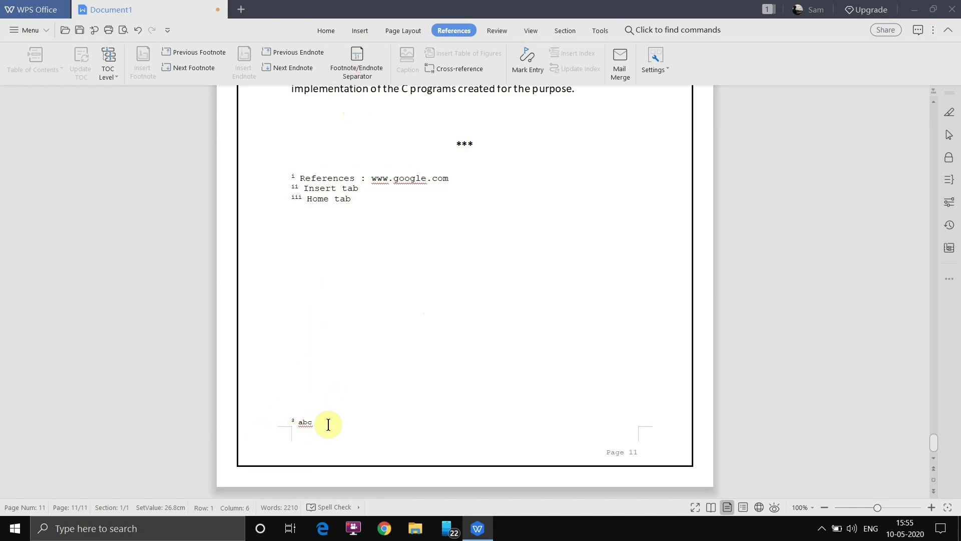
pyautogui.click(356, 59)
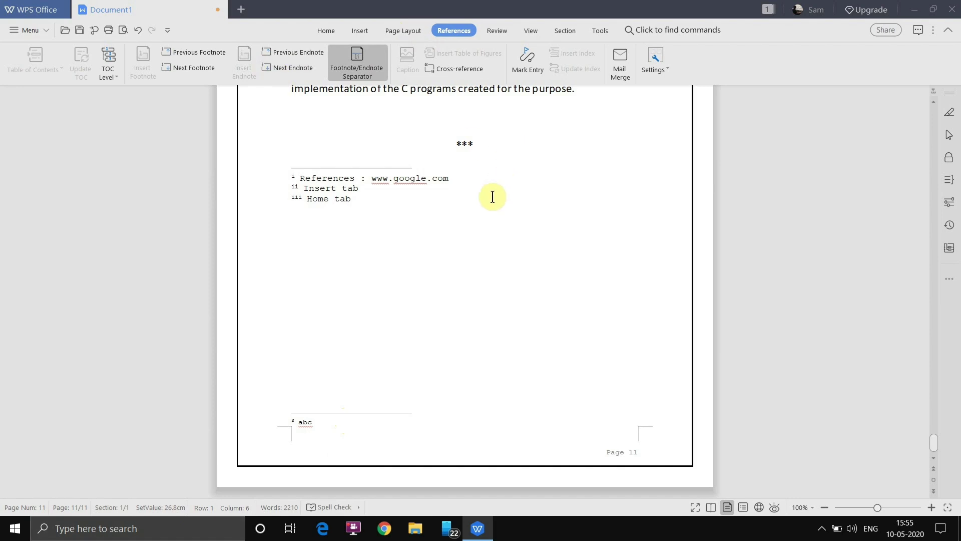
# Step: Examine how the separator lines set the endnotes and the "abc" footnote apart from the body text on page 11
pyautogui.moveTo(475, 142); pyautogui.dragTo(440, 142)
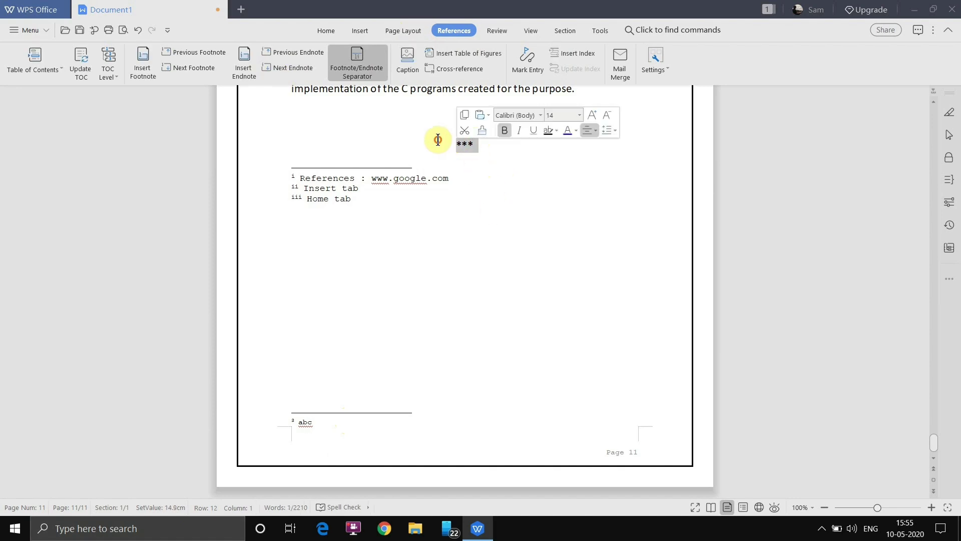
pyautogui.click(440, 175)
pyautogui.click(360, 209)
pyautogui.moveTo(360, 209); pyautogui.dragTo(275, 166)
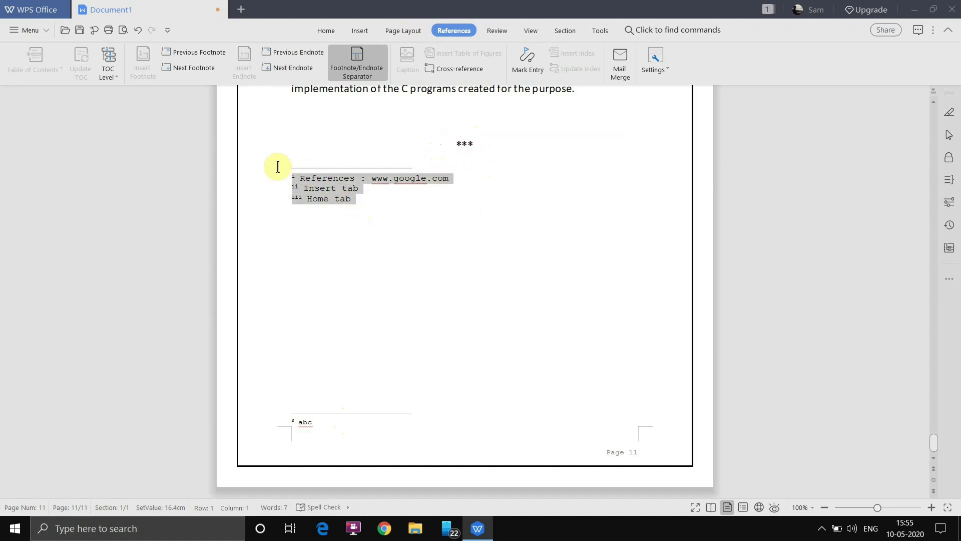
pyautogui.click(366, 202)
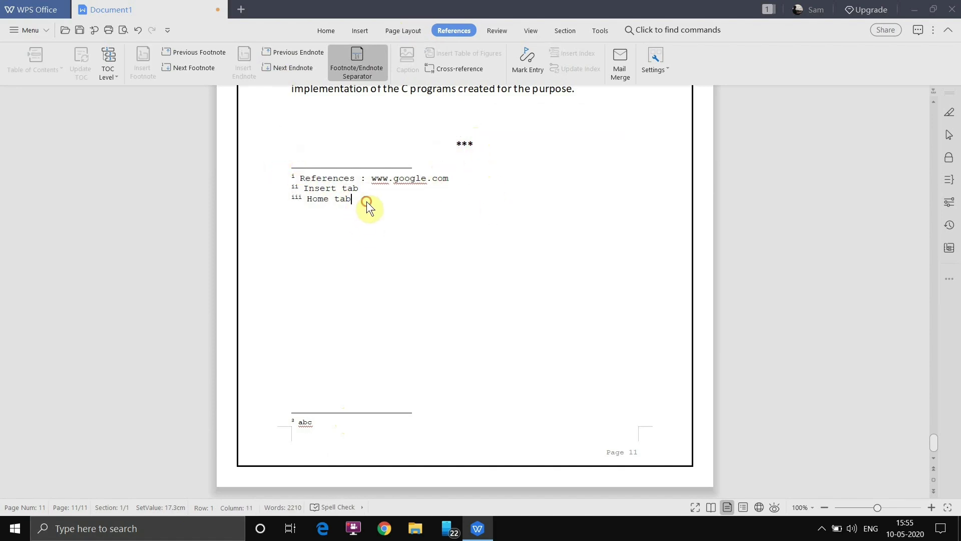
pyautogui.moveTo(372, 429); pyautogui.dragTo(281, 414)
pyautogui.click(371, 430)
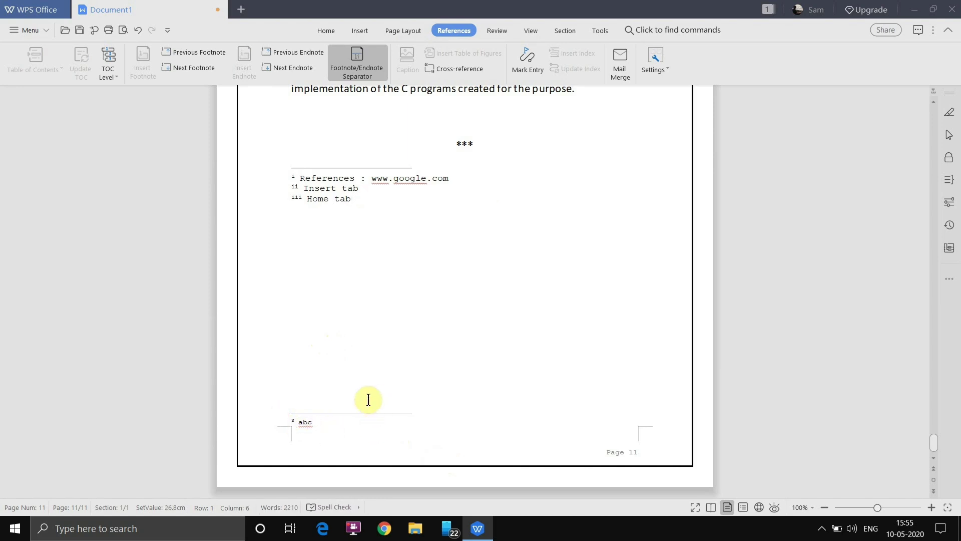
pyautogui.click(346, 64)
pyautogui.scroll(3, 444, 204)
pyautogui.click(447, 201)
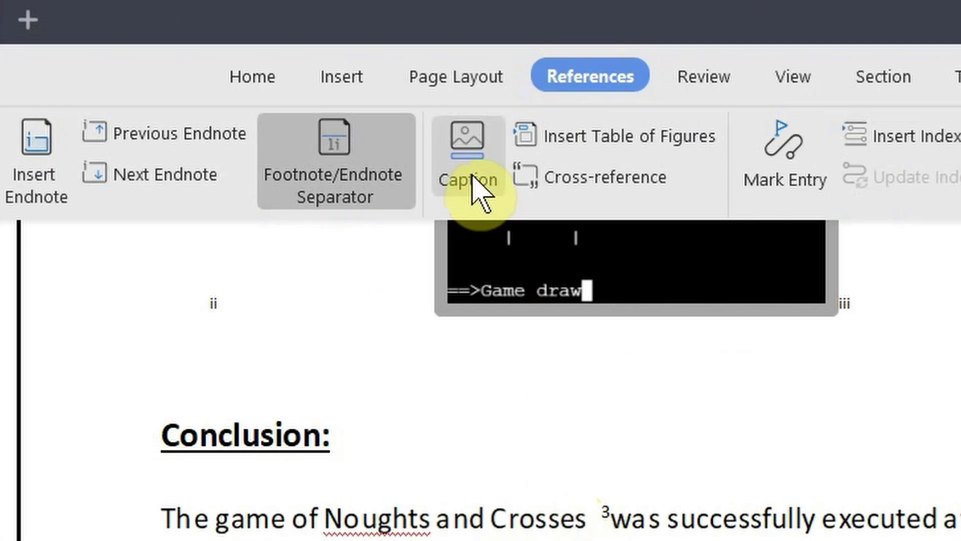
# Step: Add a paragraph break between the two Output pictures on page 10 so each stands on its own line
pyautogui.scroll(-8, 464, 300)
pyautogui.scroll(5, 407, 275)
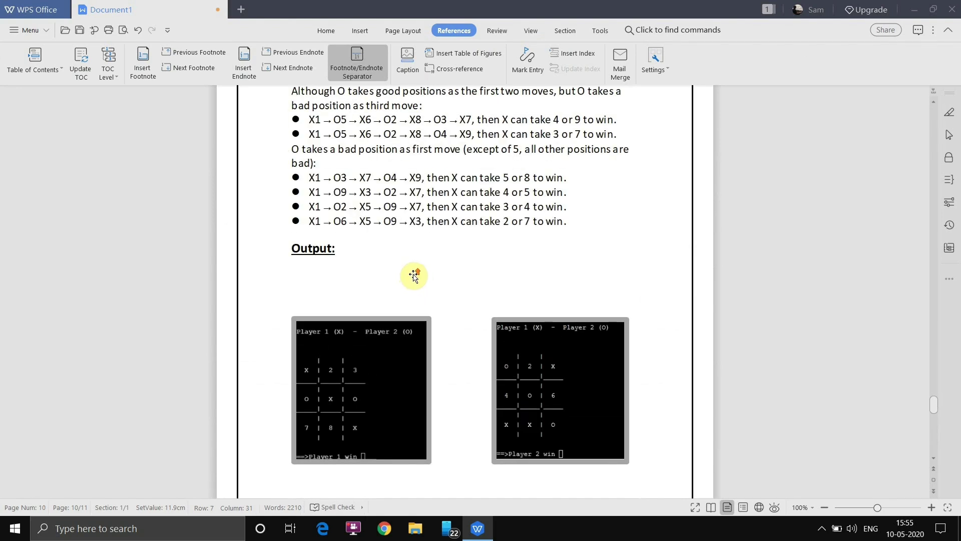
pyautogui.click(451, 370)
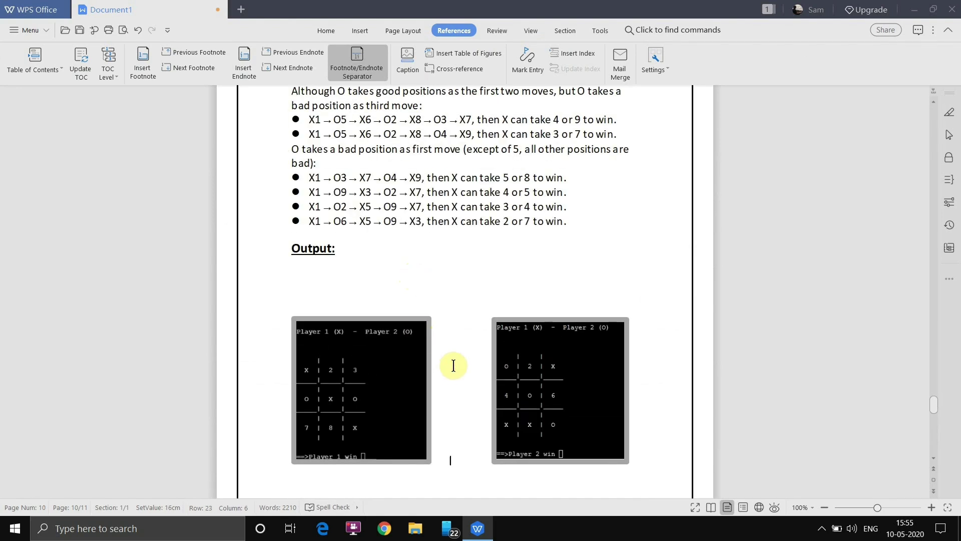
pyautogui.press('Return')
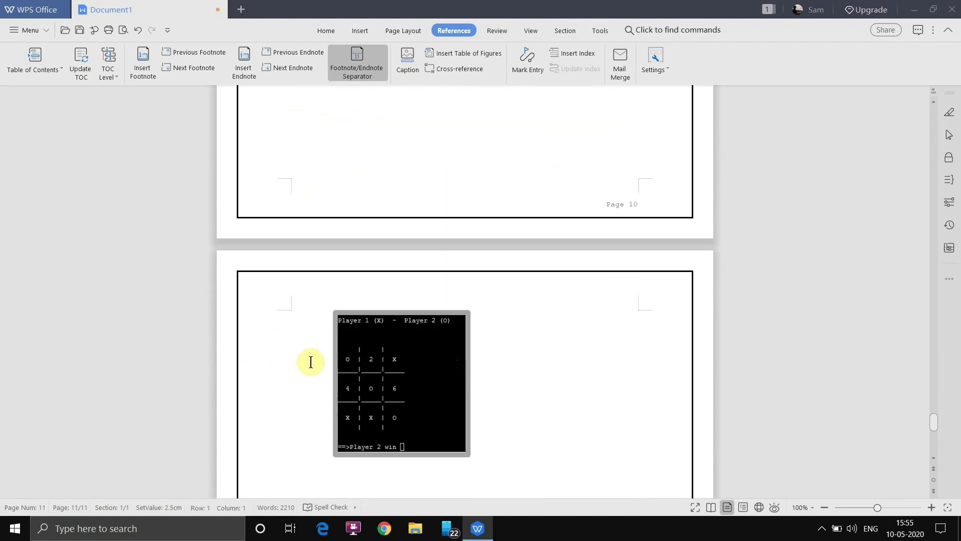
pyautogui.scroll(10, 341, 336)
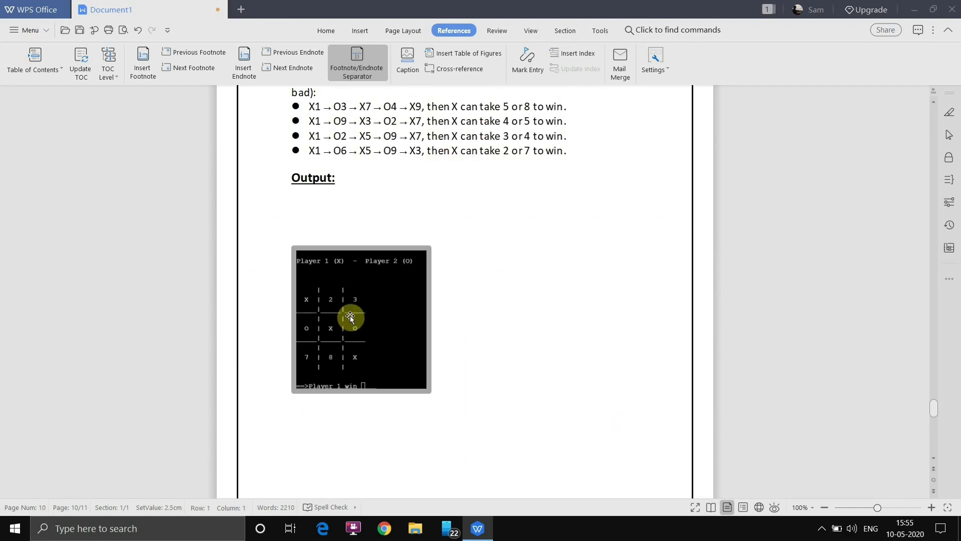
# Step: Start a caption for the Player 1 win picture, with the label Image and the position Below selected item
pyautogui.click(350, 316)
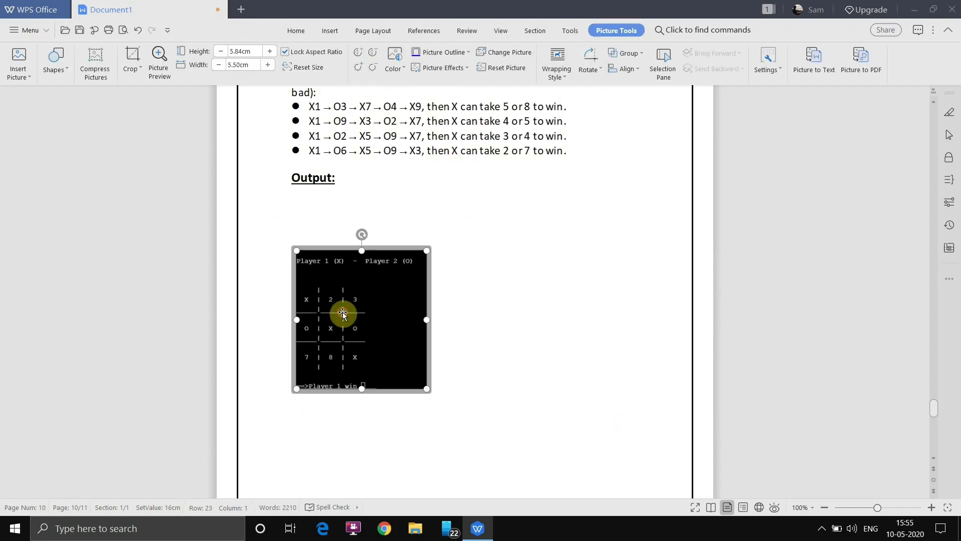
pyautogui.click(421, 27)
pyautogui.click(412, 64)
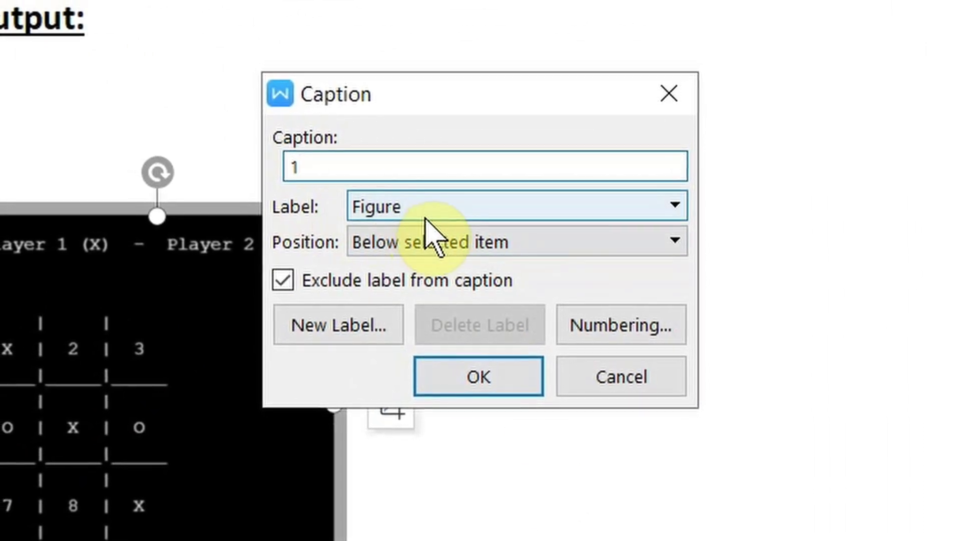
pyautogui.click(430, 208)
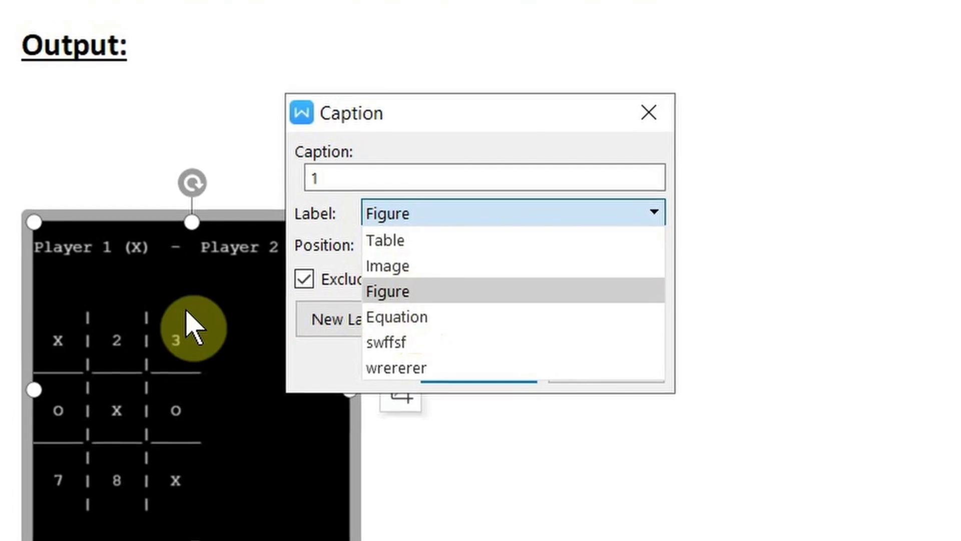
pyautogui.click(441, 266)
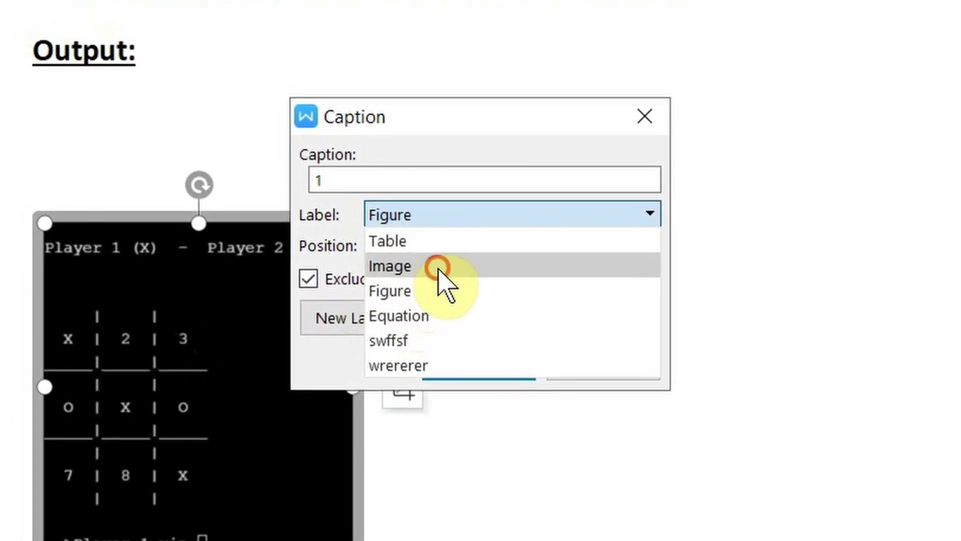
pyautogui.click(414, 258)
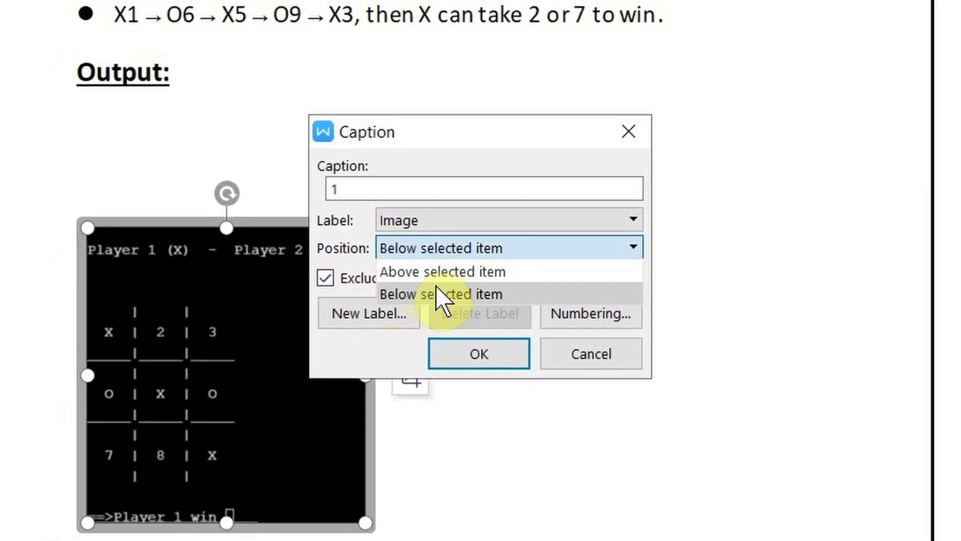
pyautogui.click(439, 292)
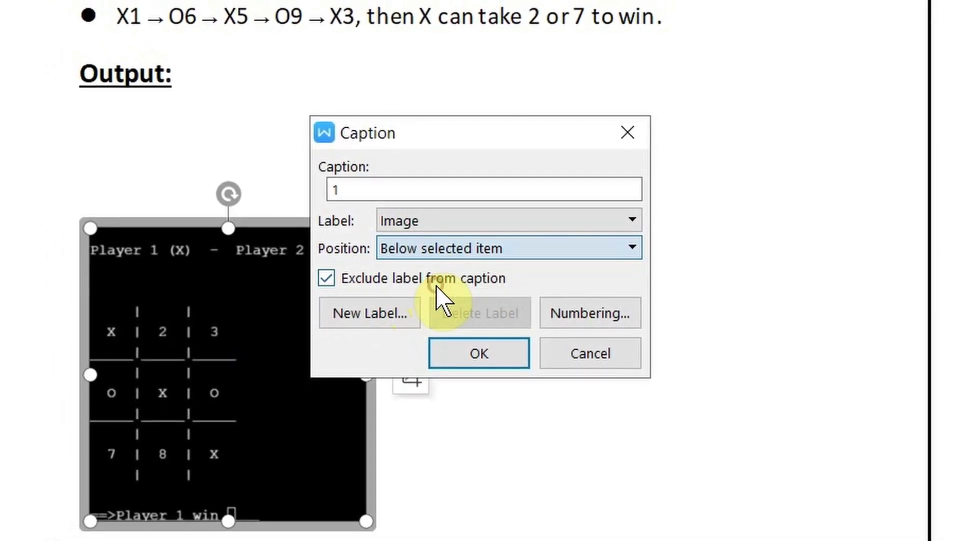
# Step: Set the caption numbering format to 1, 2, 3, … and leave the chapter number out
pyautogui.click(566, 315)
pyautogui.click(558, 331)
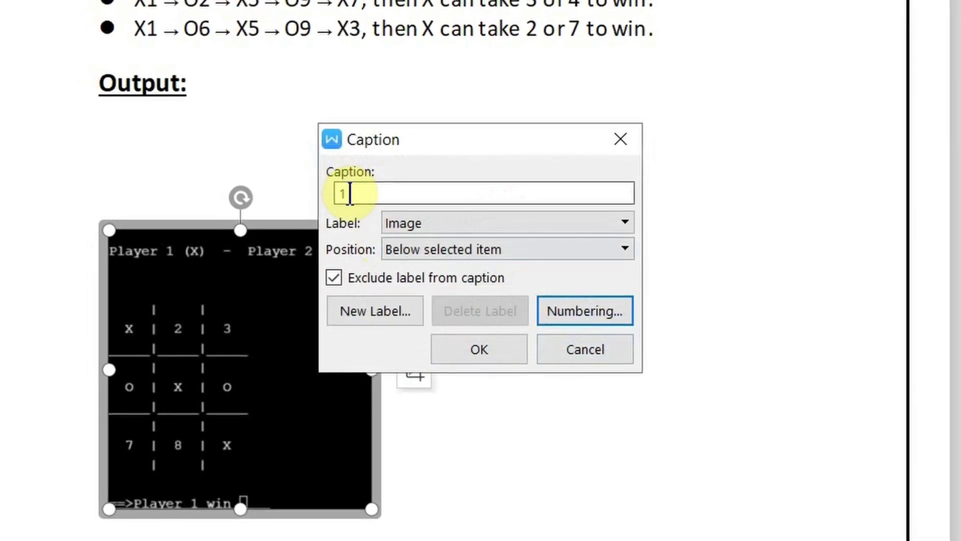
pyautogui.click(346, 191)
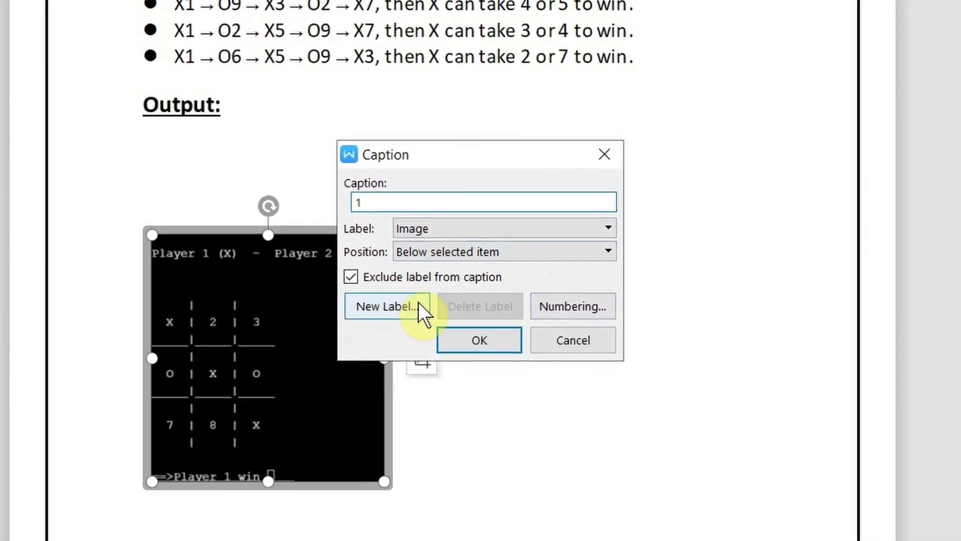
pyautogui.click(554, 306)
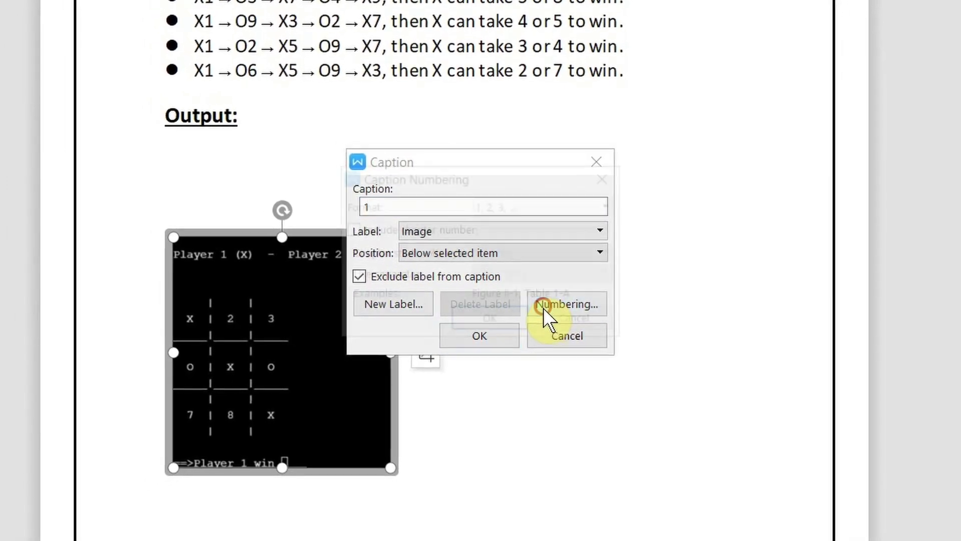
pyautogui.click(523, 206)
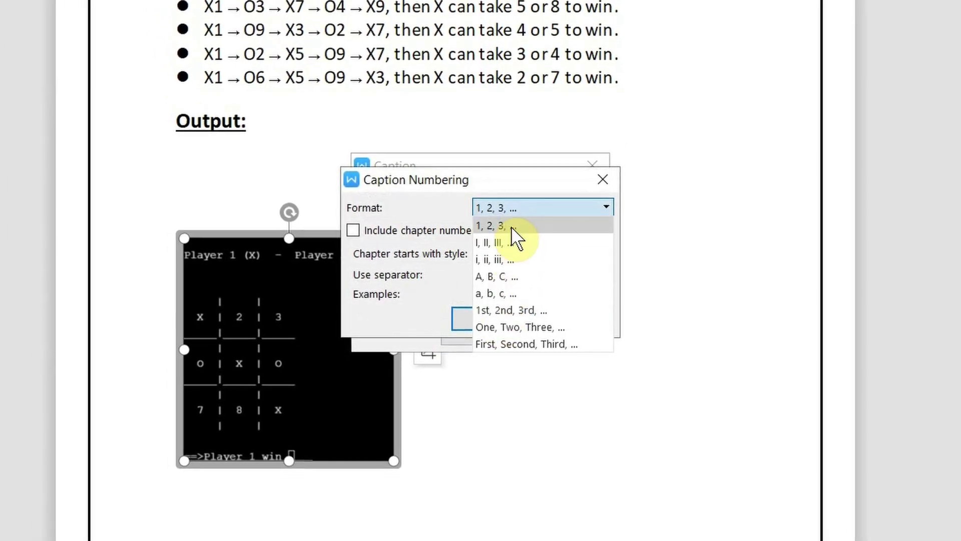
pyautogui.click(516, 210)
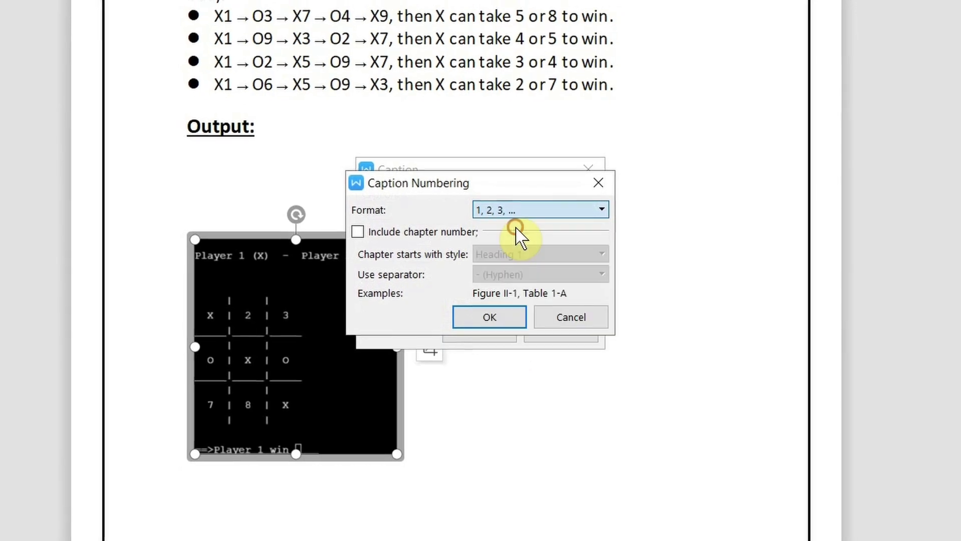
pyautogui.click(360, 232)
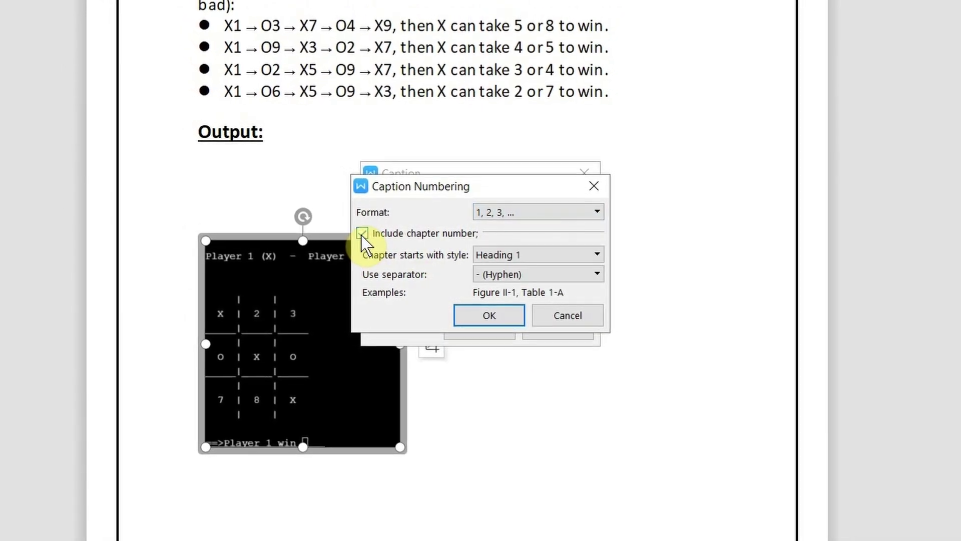
pyautogui.click(513, 254)
pyautogui.click(512, 254)
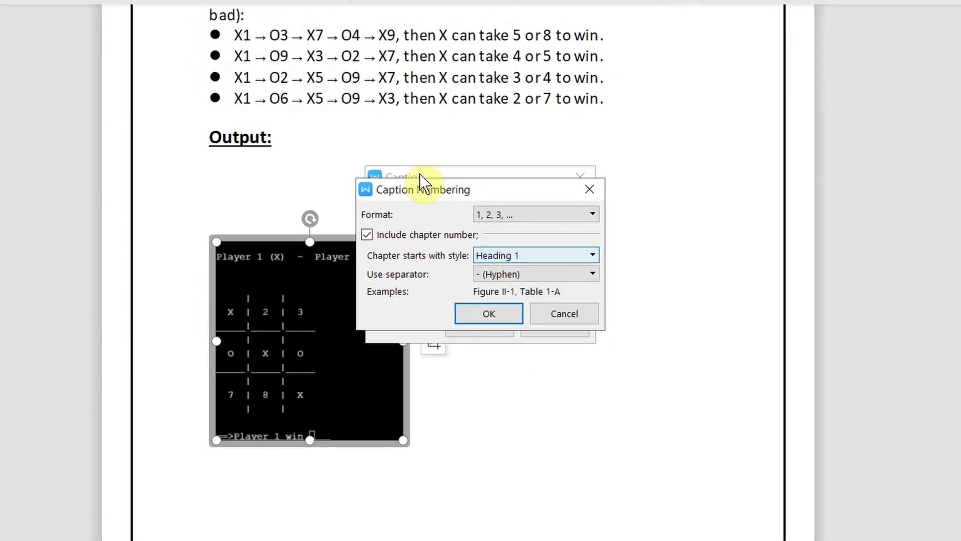
pyautogui.click(369, 236)
pyautogui.click(489, 312)
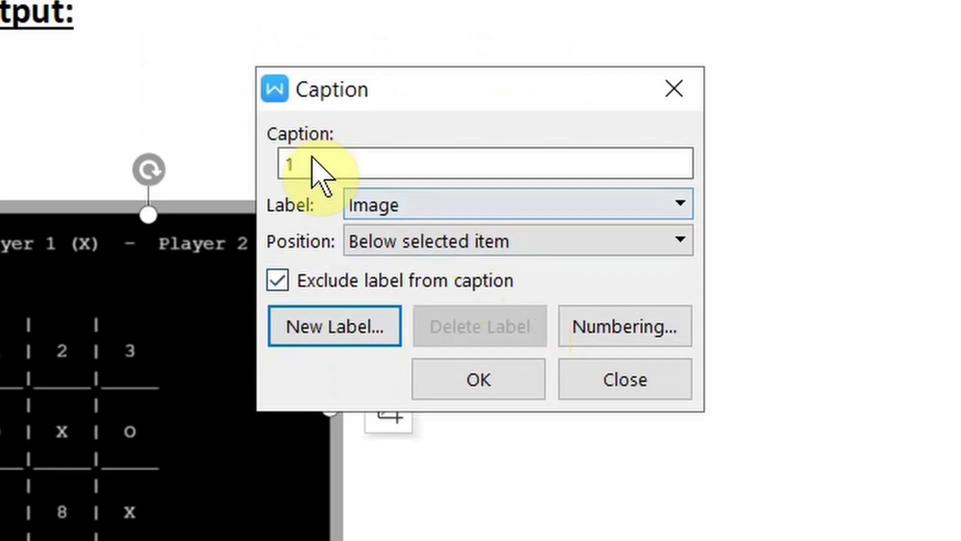
# Step: Complete the caption text as "1 ) Player 1 Wins" and add it under the Player 1 win picture
pyautogui.click(401, 220)
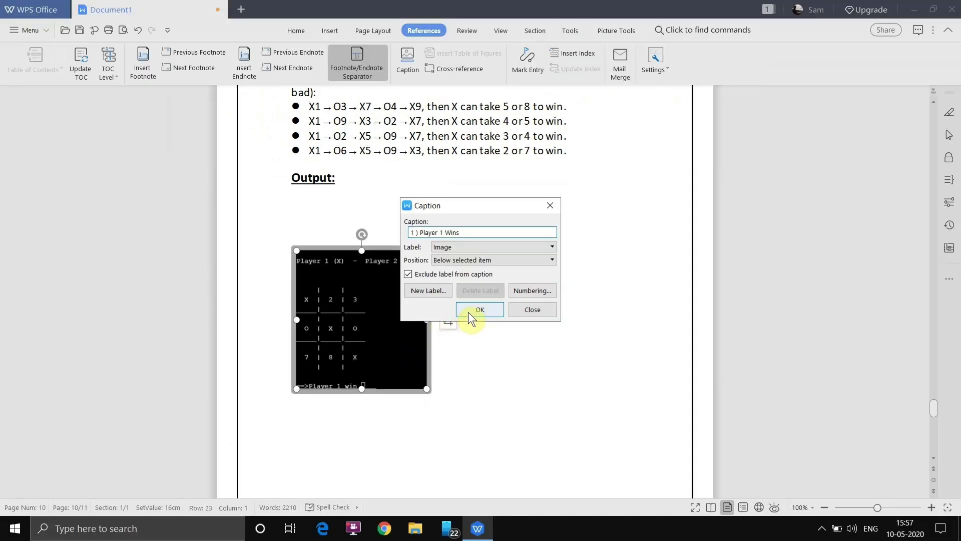
pyautogui.click(445, 386)
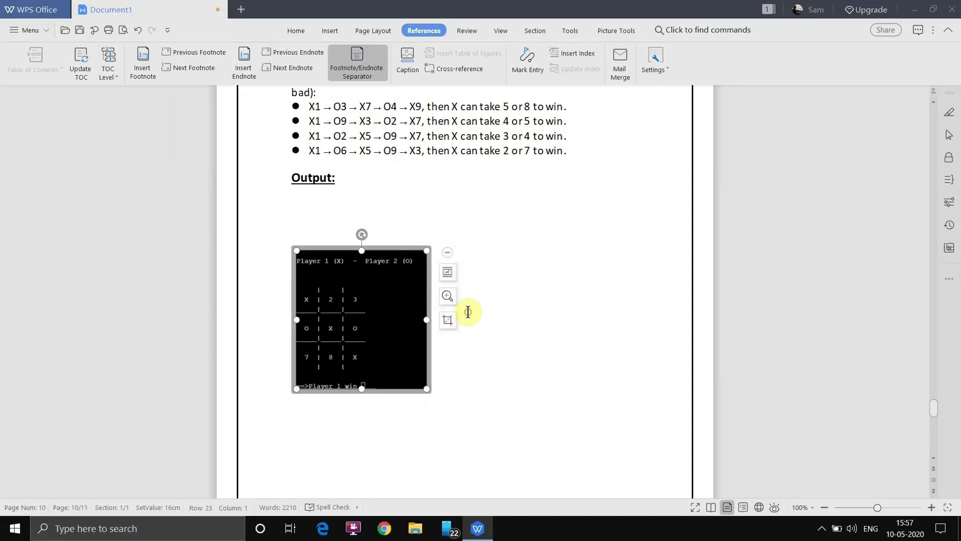
# Step: Insert the caption "2 ) Player 2 wins" below the Player 2 win picture, using the Image label
pyautogui.scroll(-8, 370, 404)
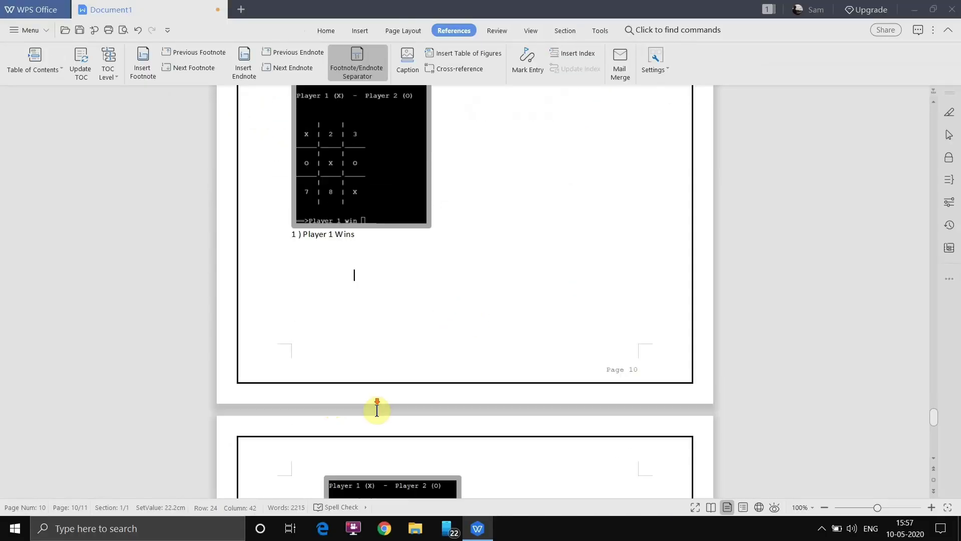
pyautogui.click(360, 278)
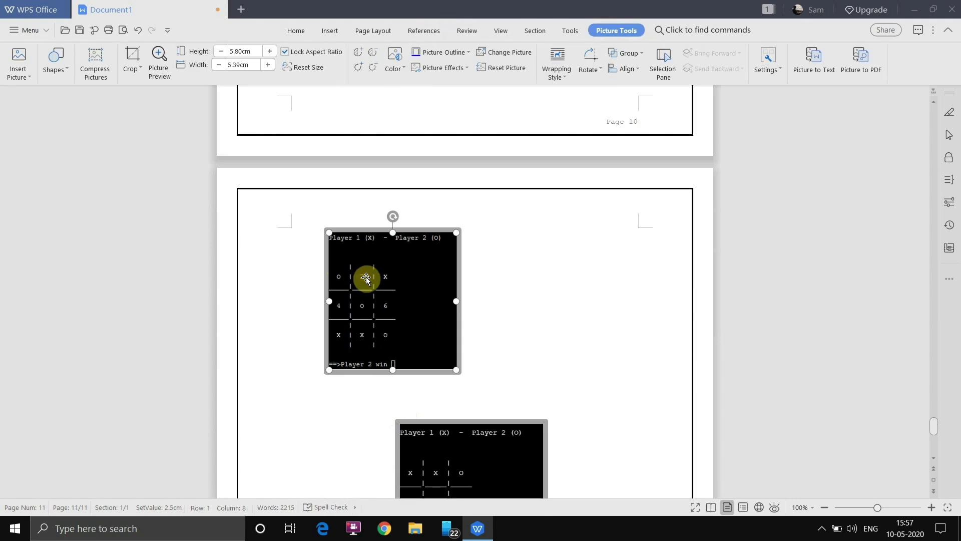
pyautogui.click(425, 31)
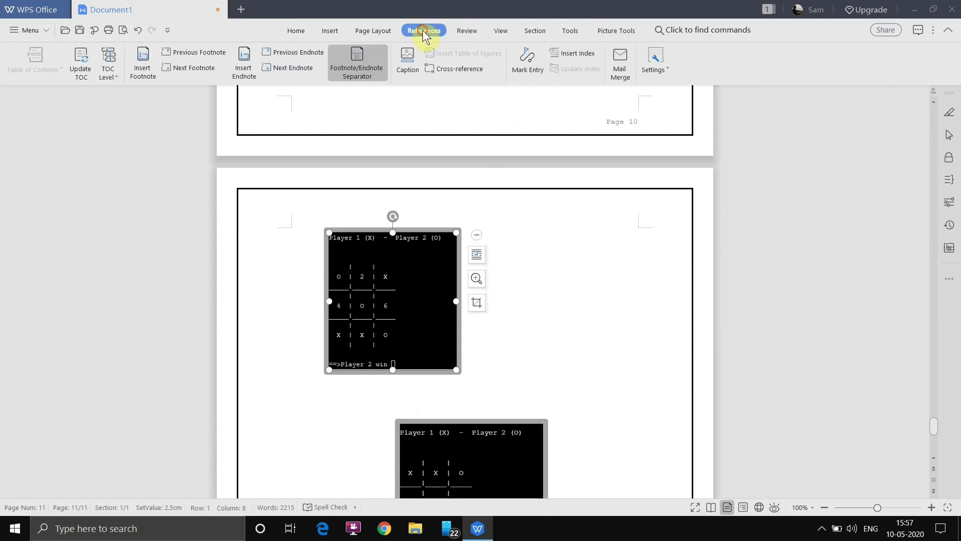
pyautogui.click(408, 54)
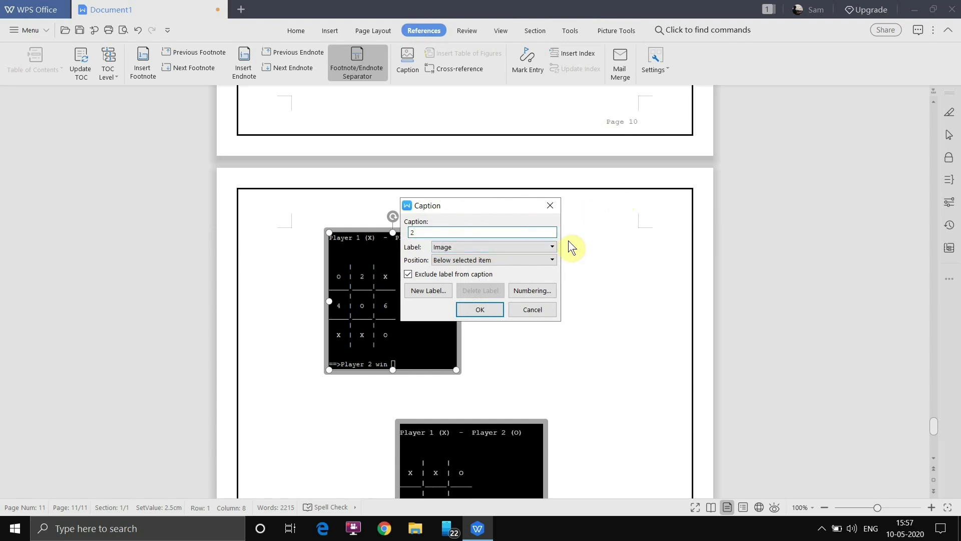
pyautogui.write(') Player 2 wins')
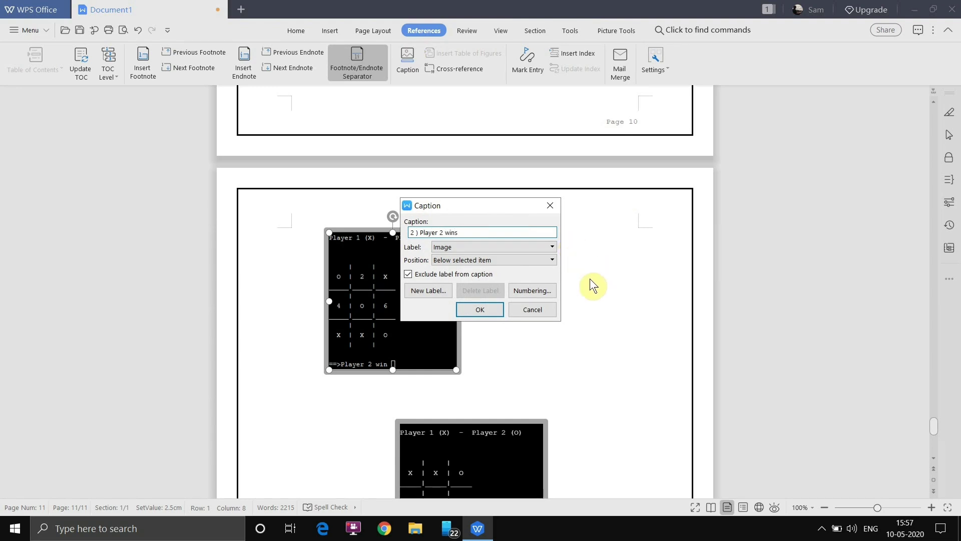
pyautogui.click(473, 308)
# Step: Delete the spaces in front of the Player 2 win picture so it moves to the left margin
pyautogui.scroll(-3, 461, 331)
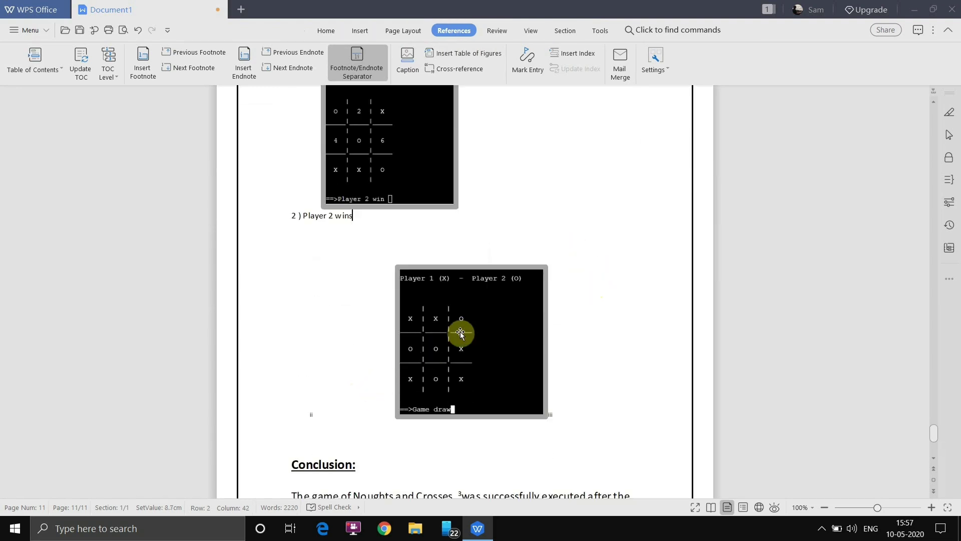
pyautogui.click(483, 319)
pyautogui.click(312, 170)
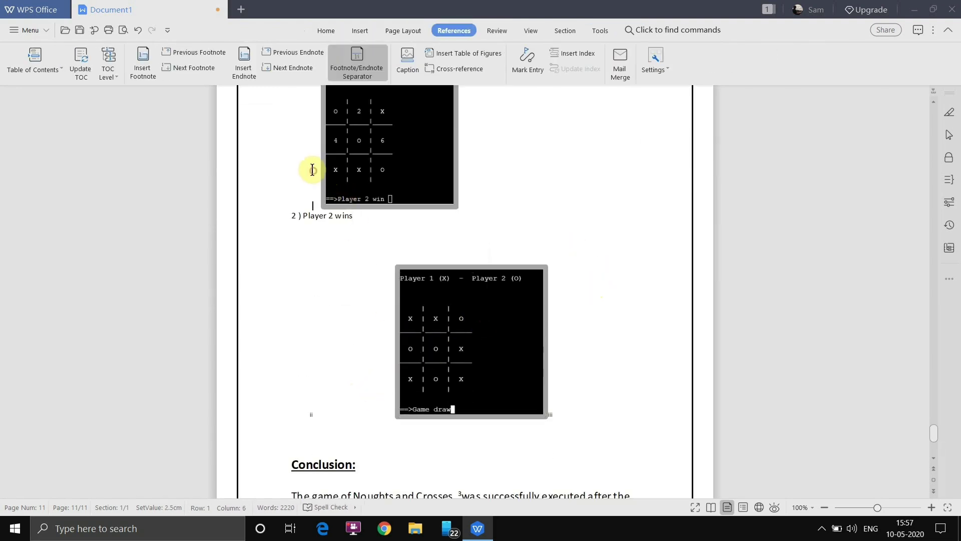
pyautogui.press('BackSpace')
pyautogui.press('BackSpace')
pyautogui.press('BackSpace')
pyautogui.press('BackSpace')
pyautogui.press('BackSpace')
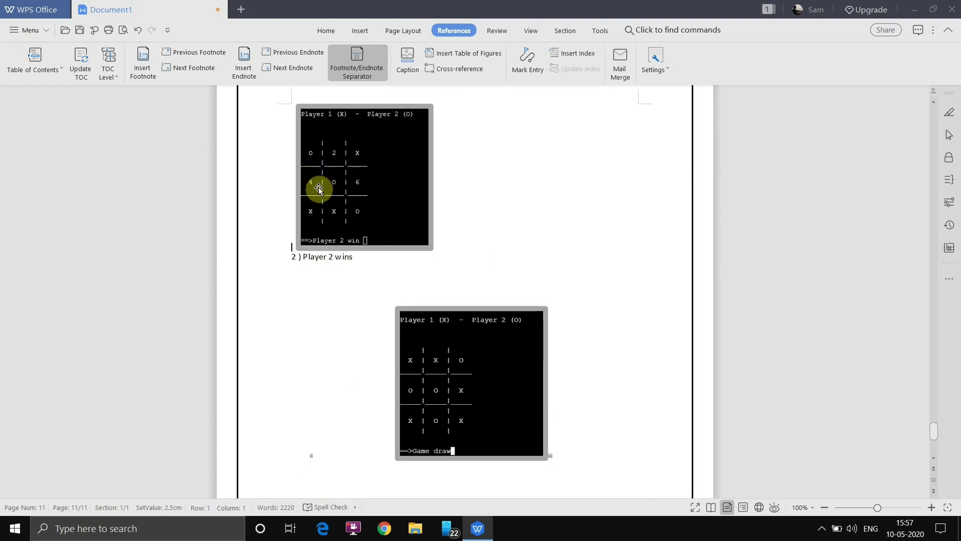
# Step: Delete the spaces and the "Insert tab" endnote mark in front of the Game draw picture
pyautogui.scroll(-3, 434, 276)
pyautogui.click(367, 215)
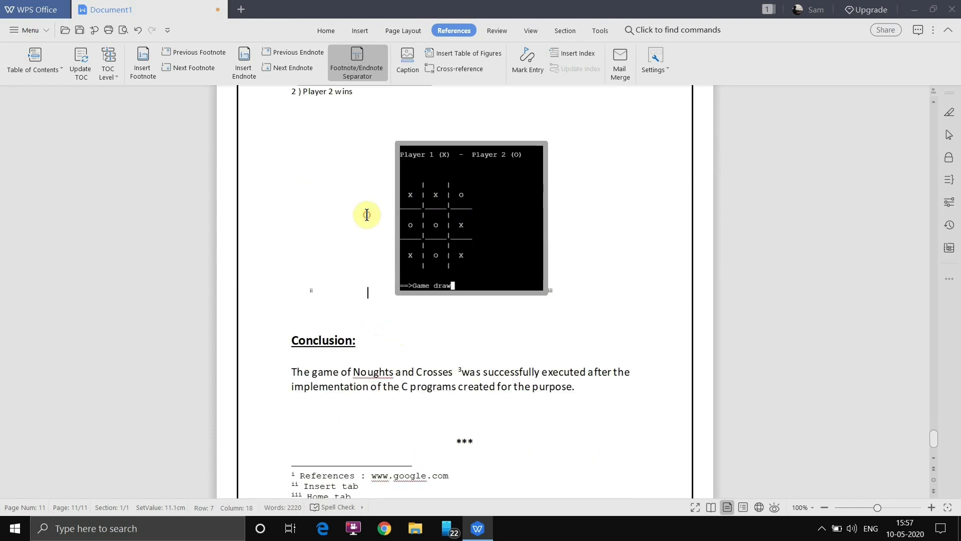
pyautogui.press('BackSpace')
pyautogui.press('BackSpace')
pyautogui.press('BackSpace')
pyautogui.press('BackSpace')
pyautogui.press('BackSpace')
pyautogui.press('BackSpace')
pyautogui.press('BackSpace')
pyautogui.press('BackSpace')
pyautogui.press('BackSpace')
pyautogui.press('BackSpace')
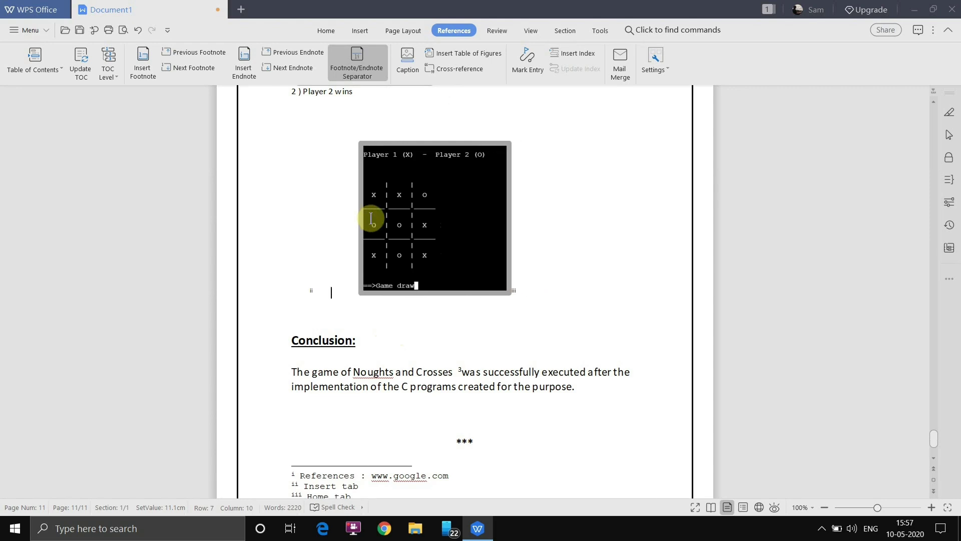
pyautogui.press('BackSpace')
pyautogui.press('BackSpace')
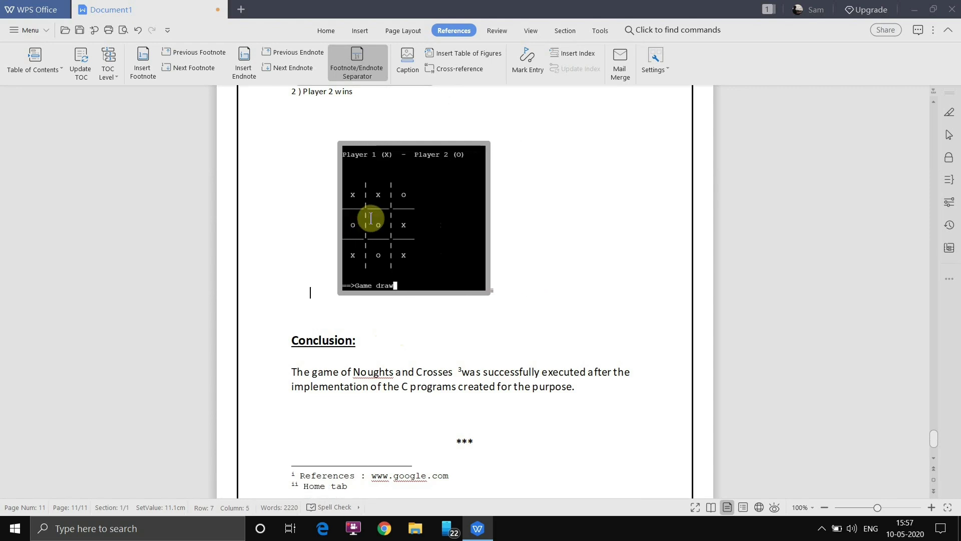
pyautogui.press('BackSpace')
pyautogui.press('BackSpace')
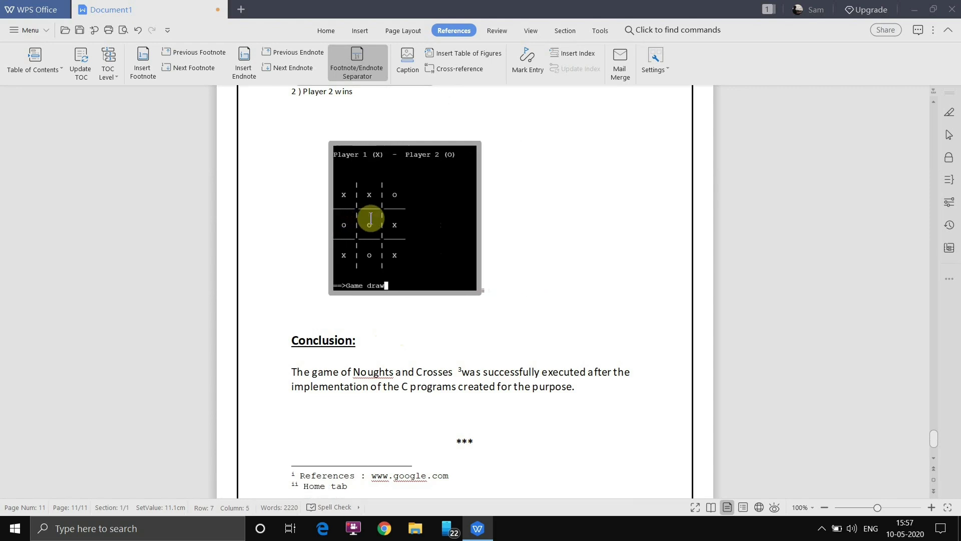
# Step: Insert the caption "3 ) The match has Drawn" below the Game draw picture, using the Image label
pyautogui.click(425, 180)
pyautogui.click(425, 31)
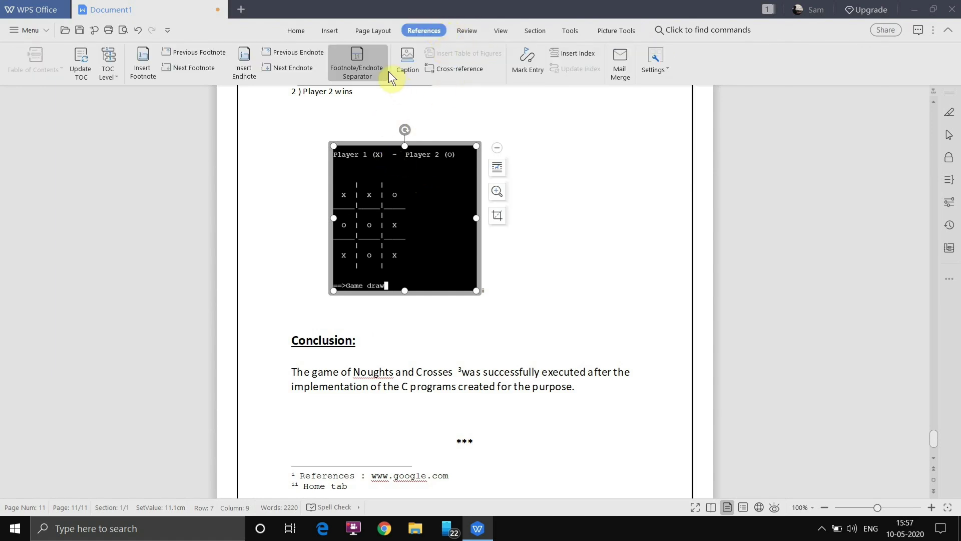
pyautogui.click(403, 68)
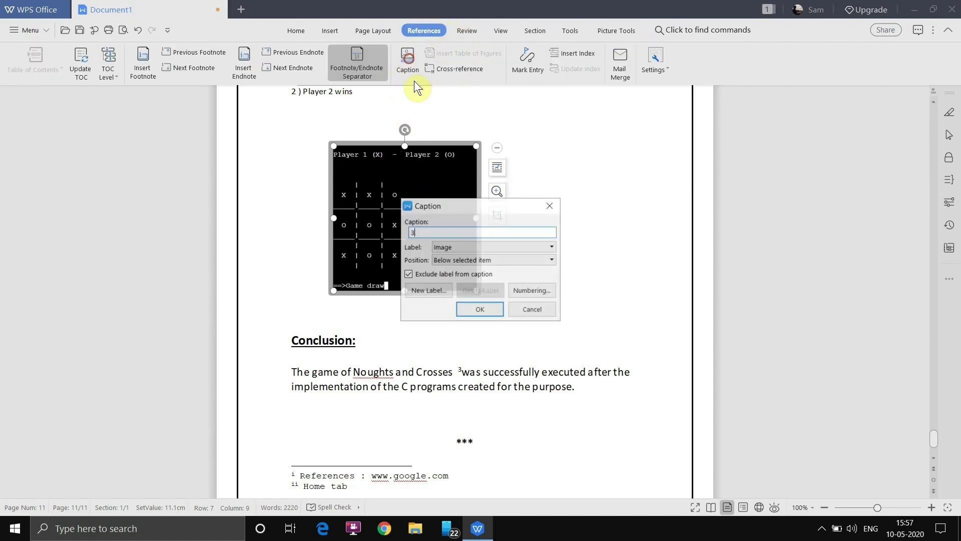
pyautogui.click(421, 231)
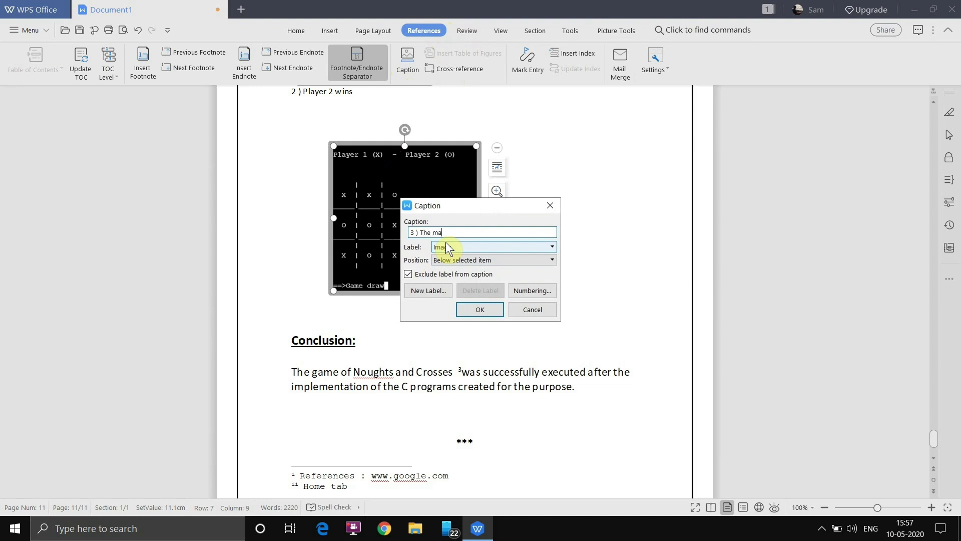
pyautogui.write(') The match has Drawn')
pyautogui.click(479, 308)
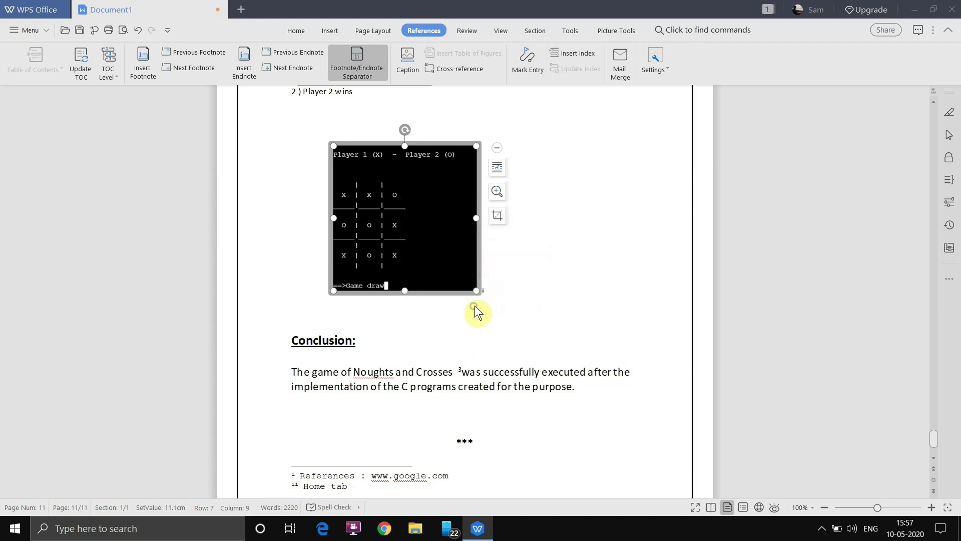
# Step: Delete the caption under the Game draw picture together with the endnote mark below it, and reselect the picture
pyautogui.moveTo(409, 308); pyautogui.dragTo(296, 298)
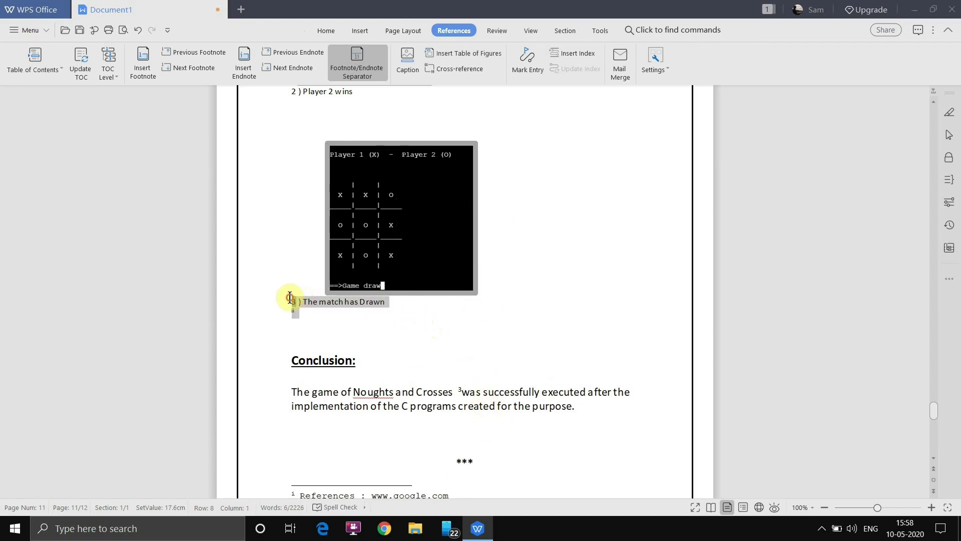
pyautogui.press('BackSpace')
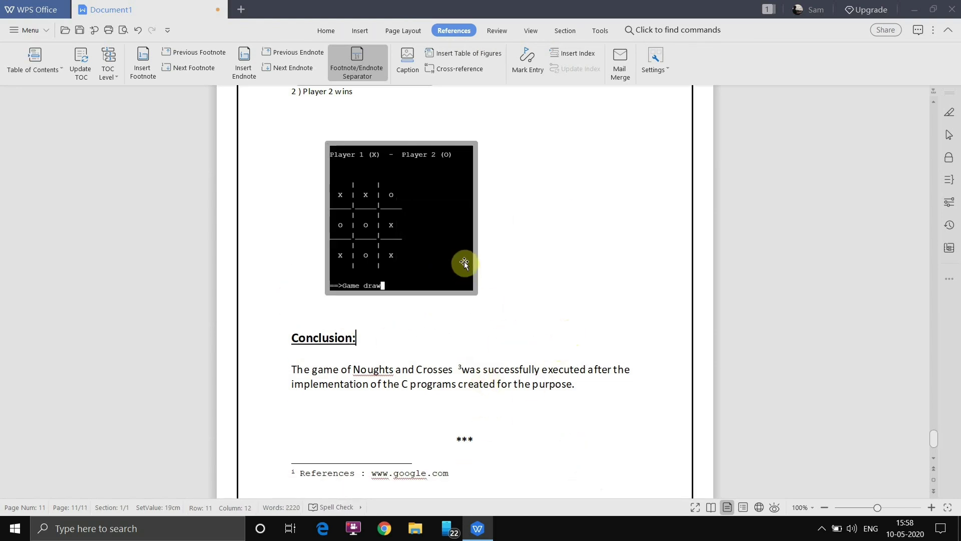
pyautogui.click(410, 205)
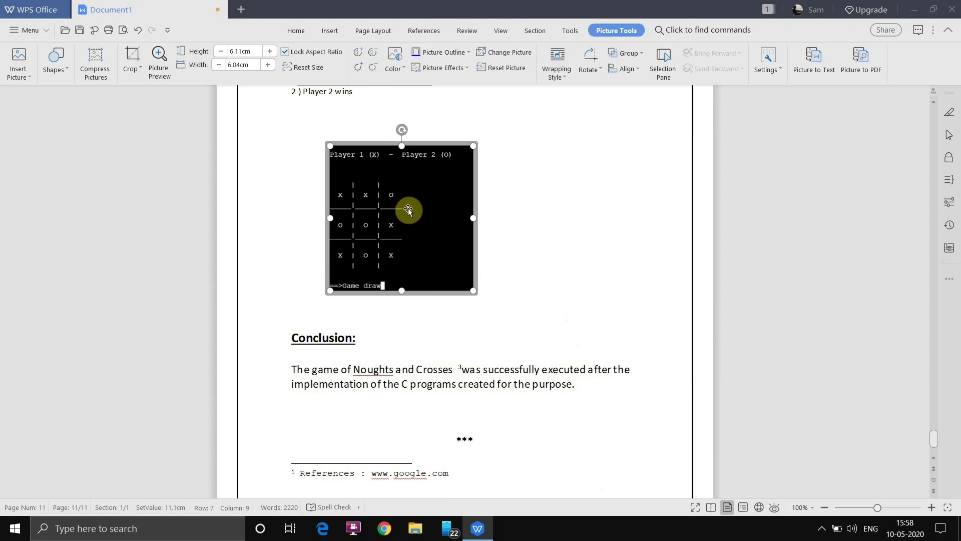
# Step: Insert the caption "3 ) It is a Draw" below the Game draw picture, using the Image label
pyautogui.click(462, 32)
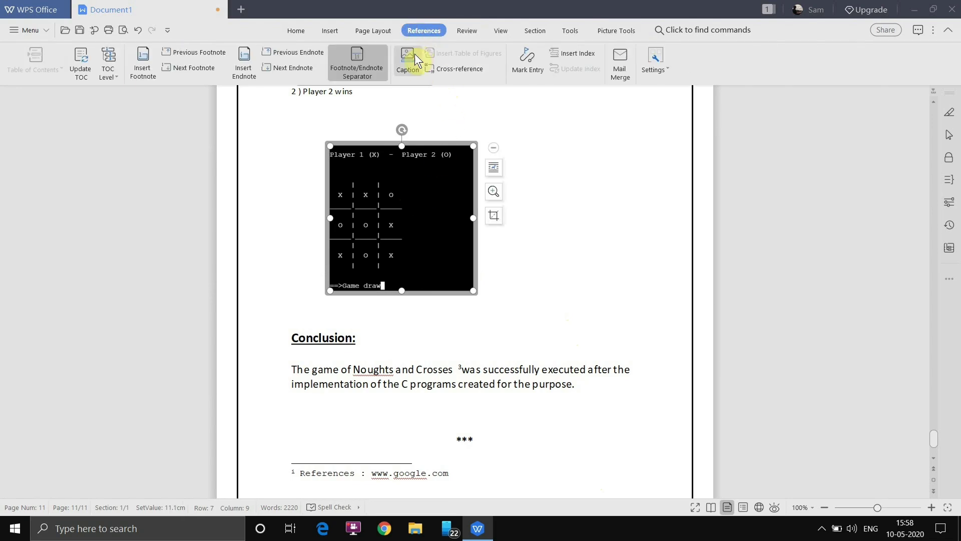
pyautogui.click(413, 54)
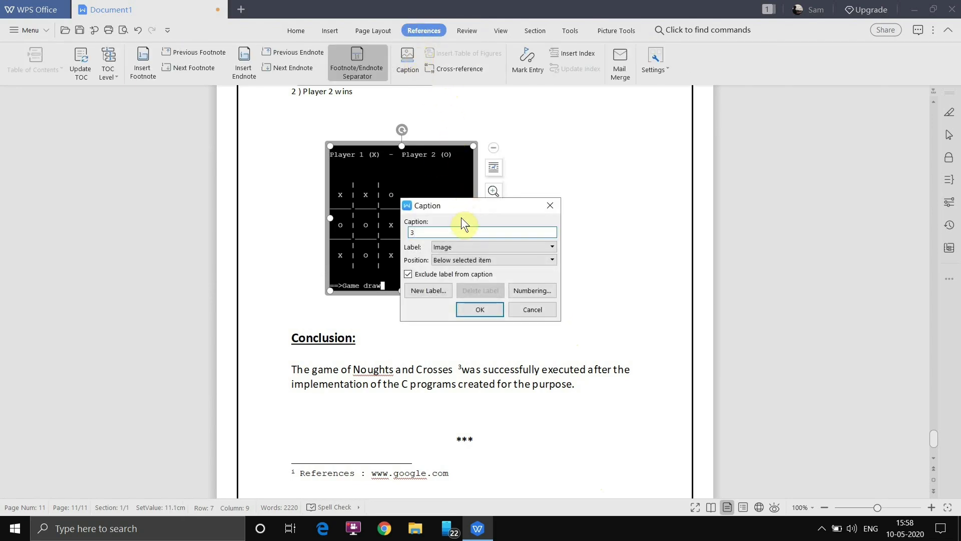
pyautogui.write(') It is a Draw')
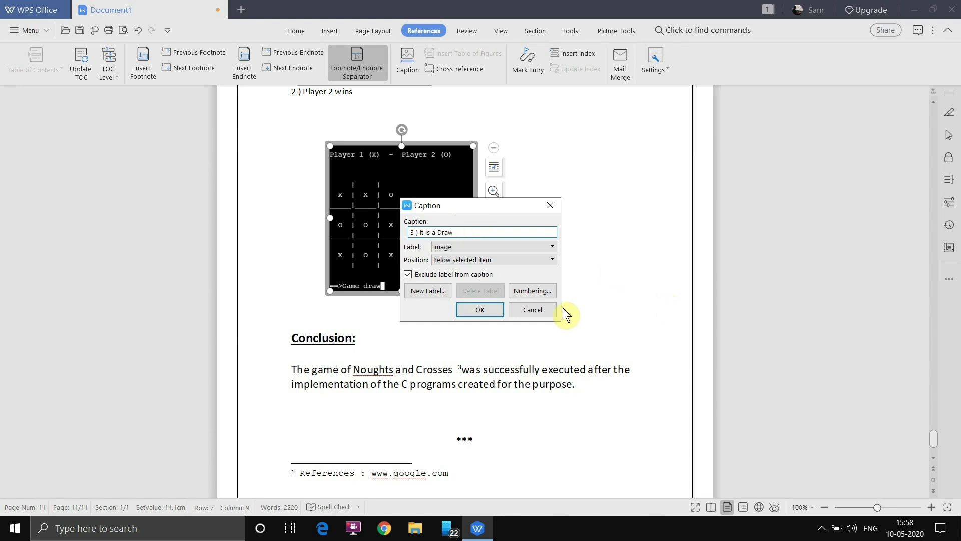
pyautogui.click(491, 308)
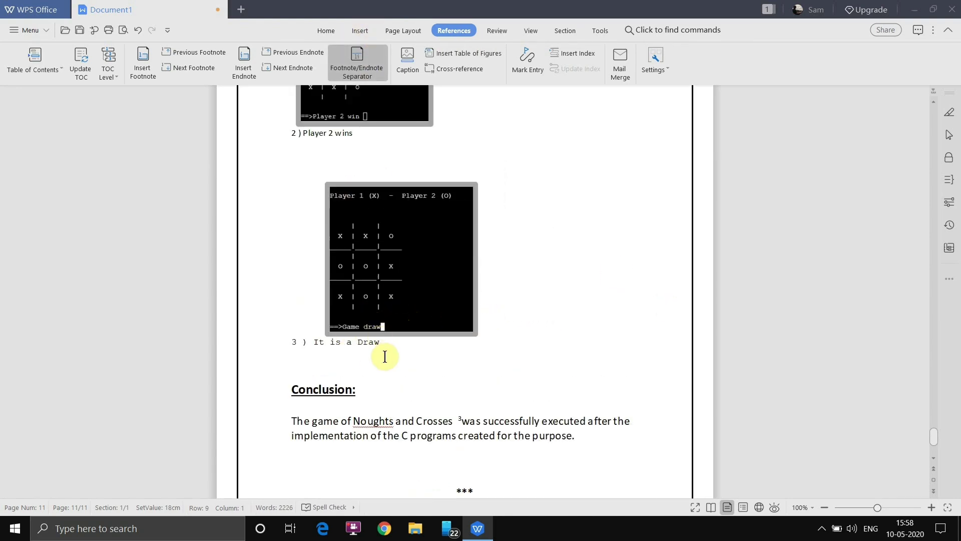
# Step: Set the font of the caption below the Game draw picture to Calibri
pyautogui.moveTo(385, 345); pyautogui.dragTo(291, 345)
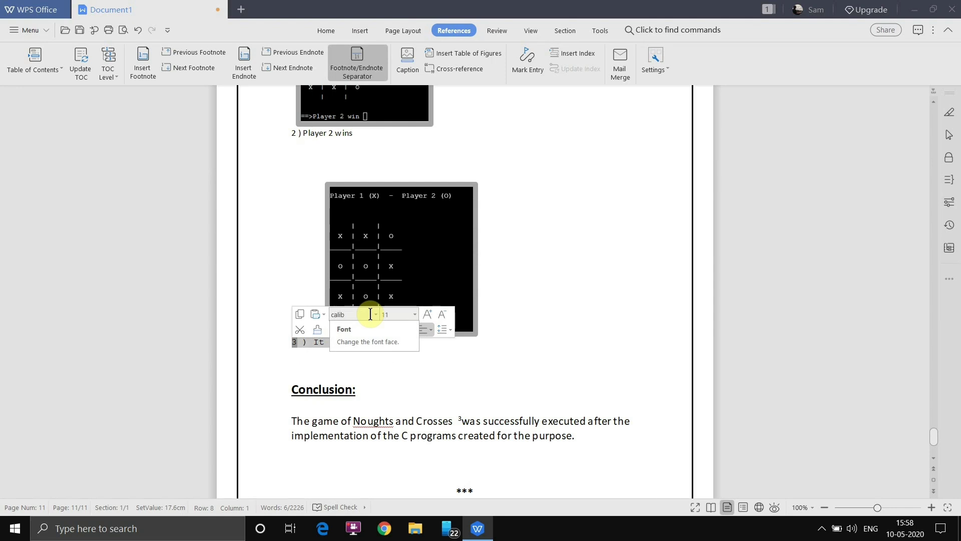
pyautogui.press('Return')
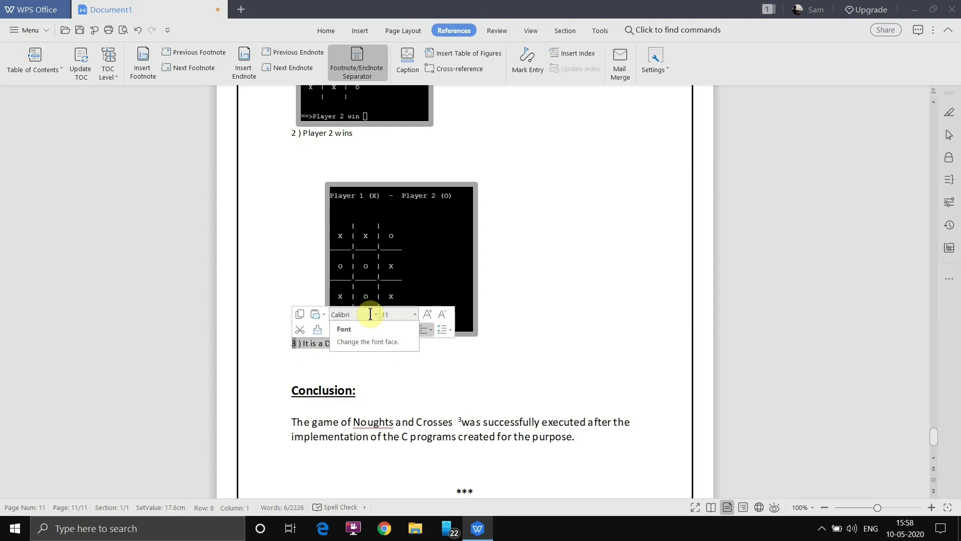
pyautogui.click(500, 305)
# Step: Review the captions below the three output pictures
pyautogui.scroll(3, 474, 343)
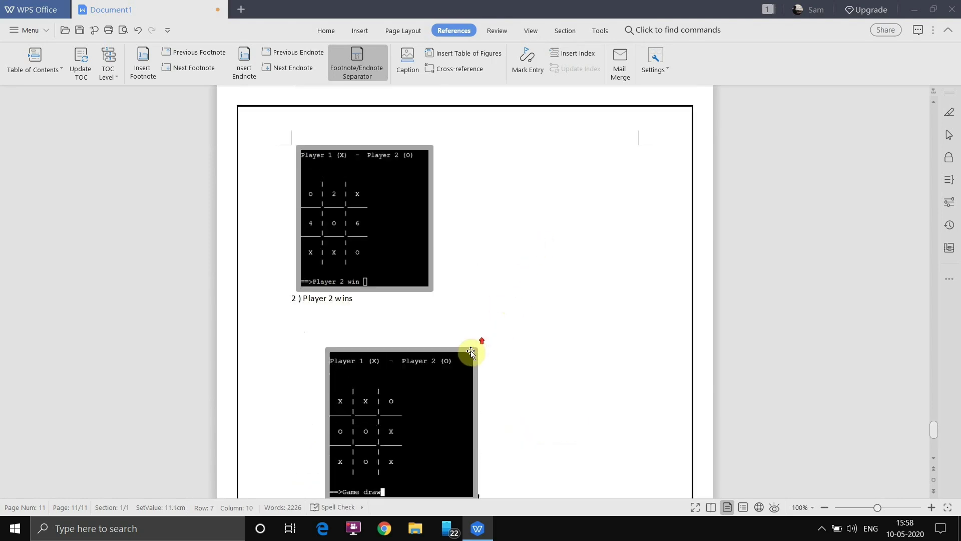
pyautogui.scroll(-3, 425, 405)
pyautogui.scroll(3, 393, 431)
pyautogui.scroll(-3, 384, 186)
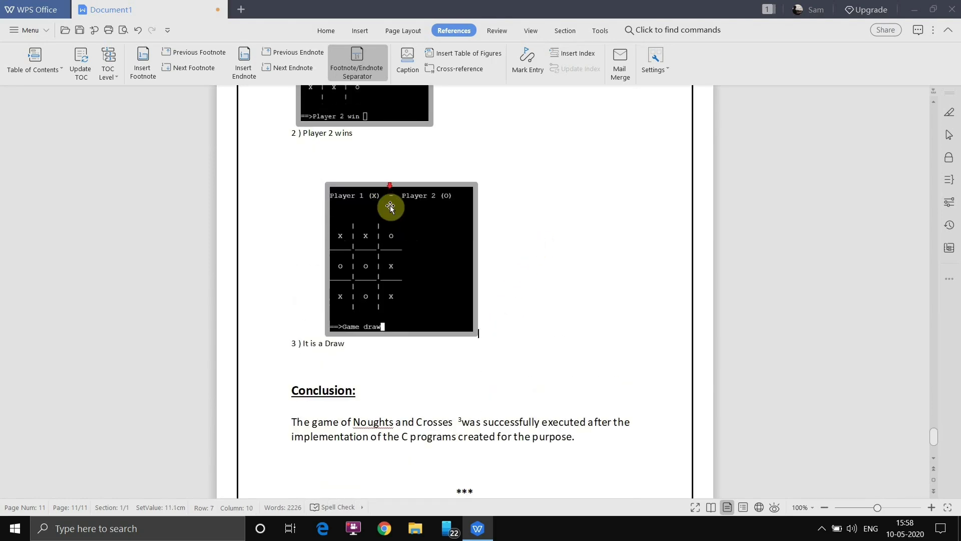
pyautogui.scroll(3, 490, 230)
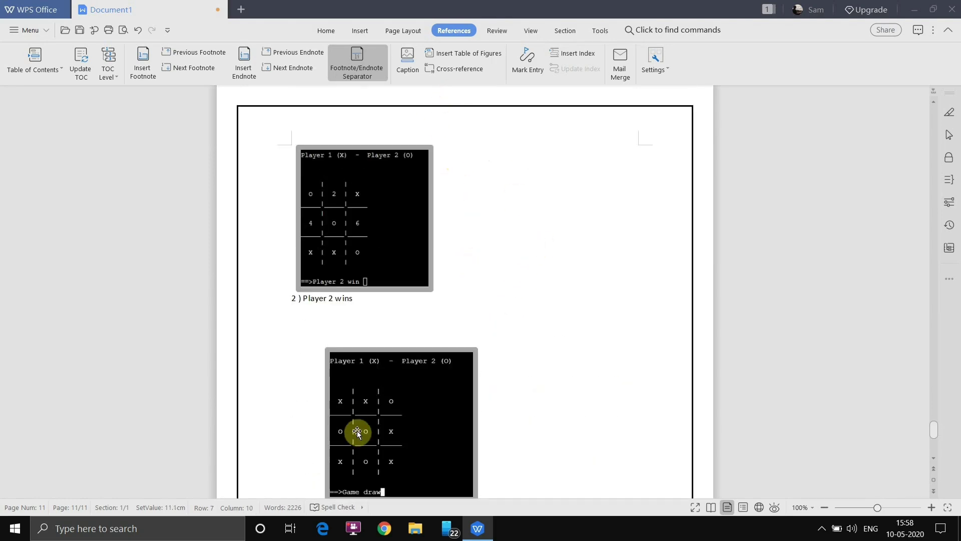
pyautogui.scroll(6, 400, 250)
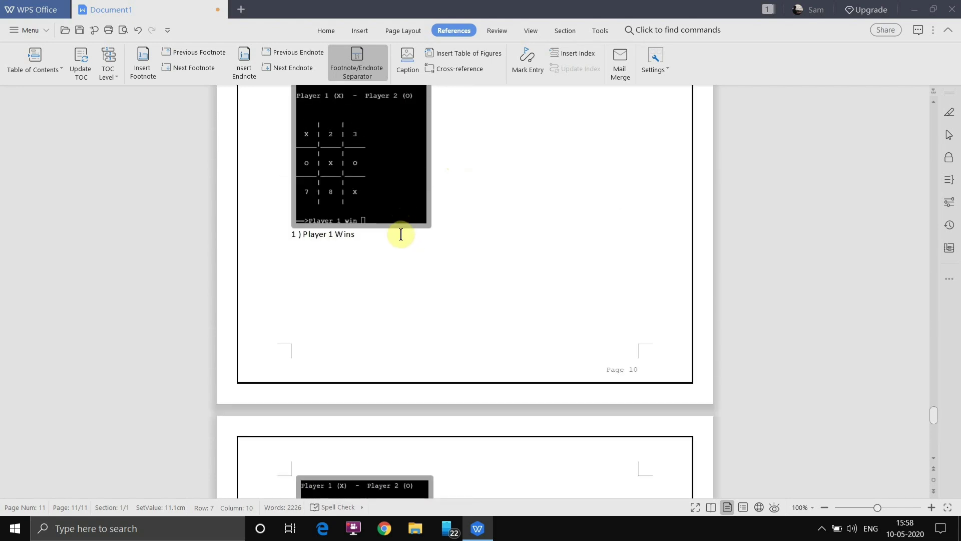
pyautogui.scroll(1, 399, 234)
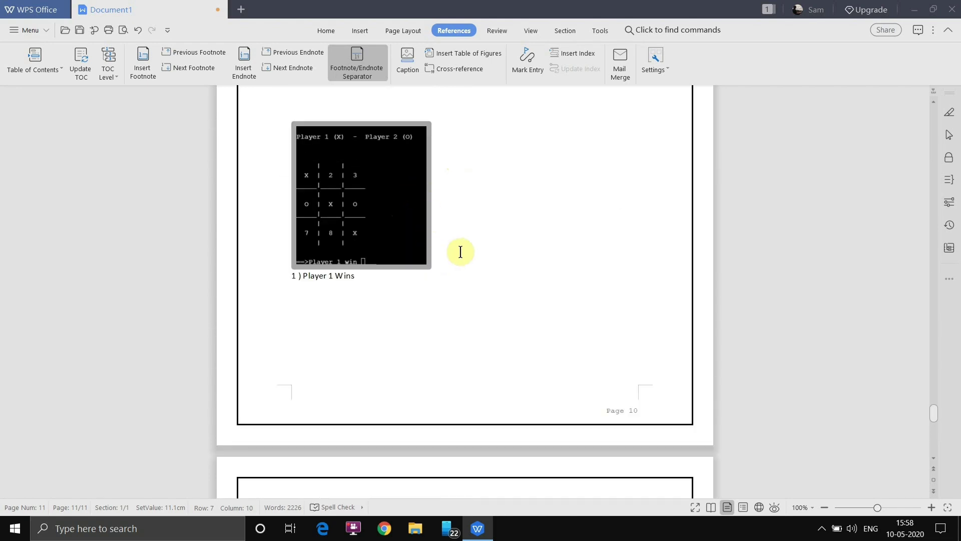
pyautogui.scroll(-3, 441, 356)
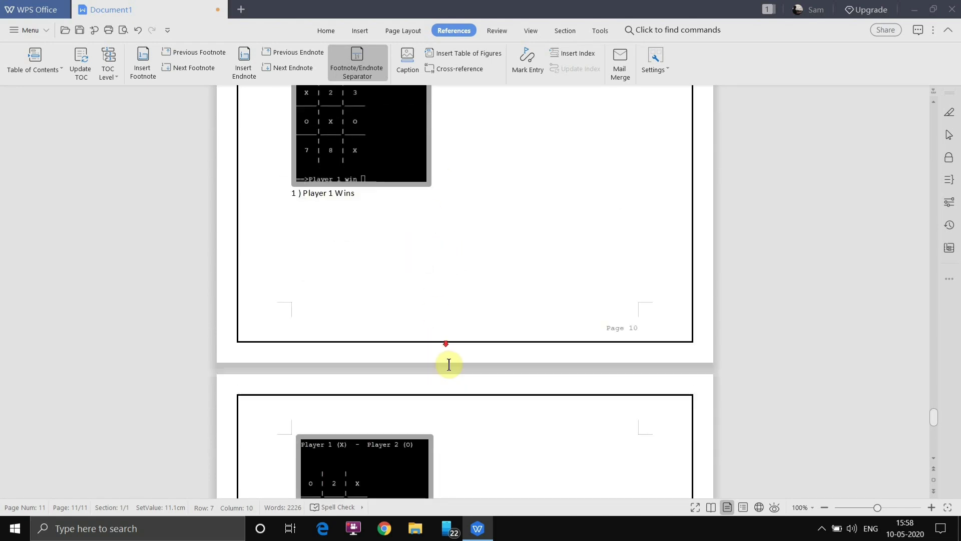
pyautogui.scroll(-4, 448, 368)
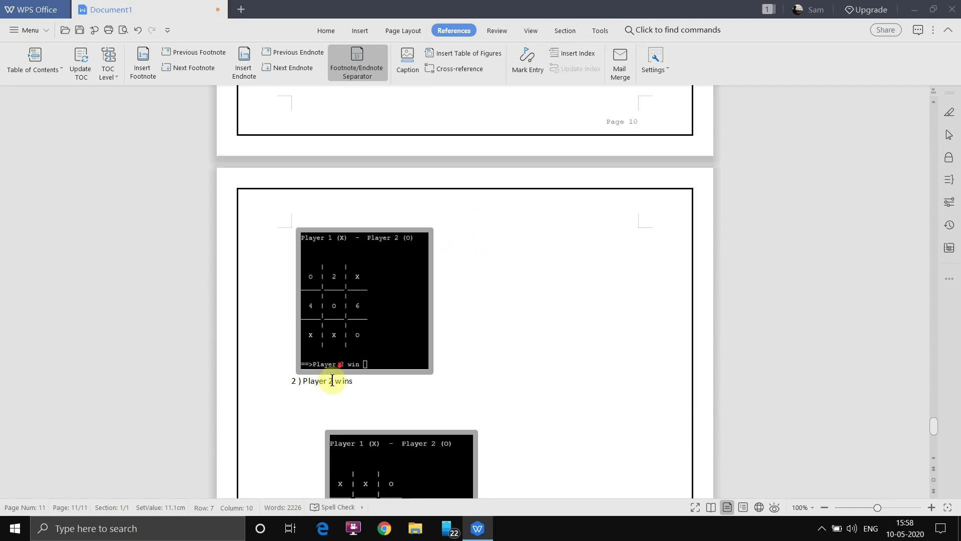
# Step: Insert a table of figures for the Image label below the table of contents on the first page
pyautogui.moveTo(935, 429); pyautogui.dragTo(914, 139)
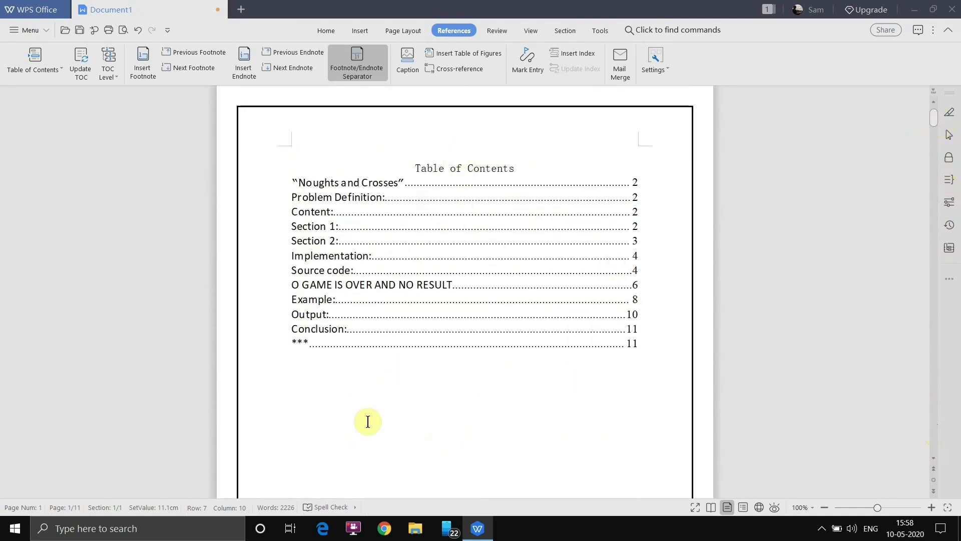
pyautogui.click(356, 404)
pyautogui.click(333, 391)
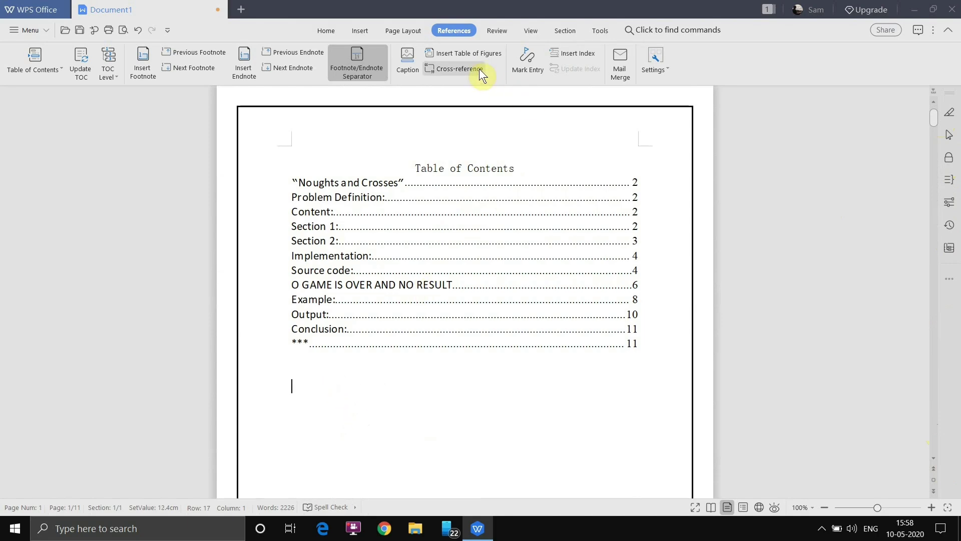
pyautogui.click(459, 55)
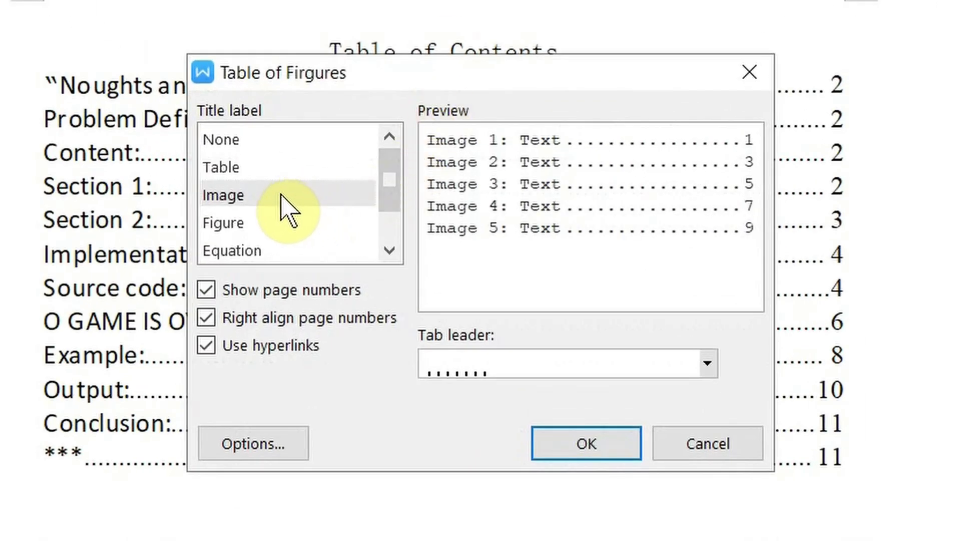
pyautogui.click(253, 194)
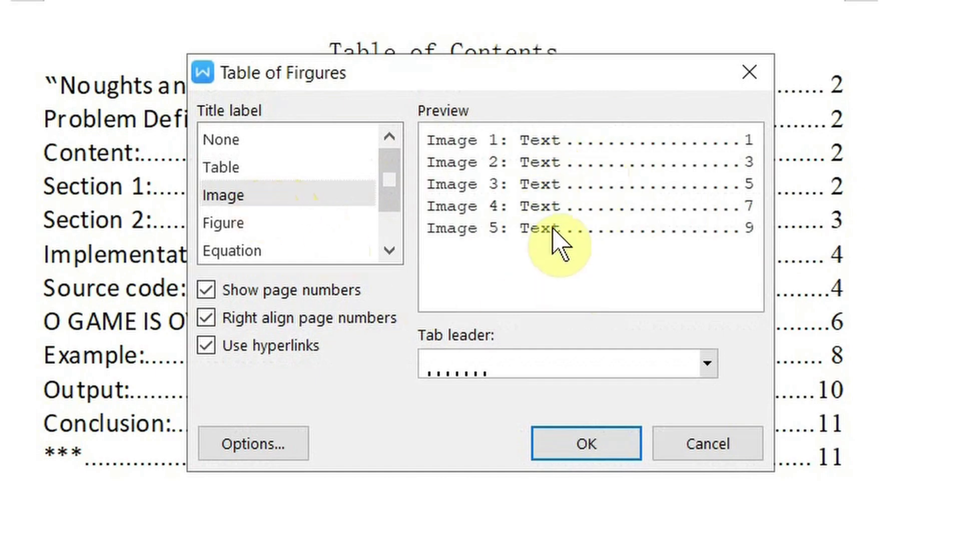
pyautogui.click(576, 440)
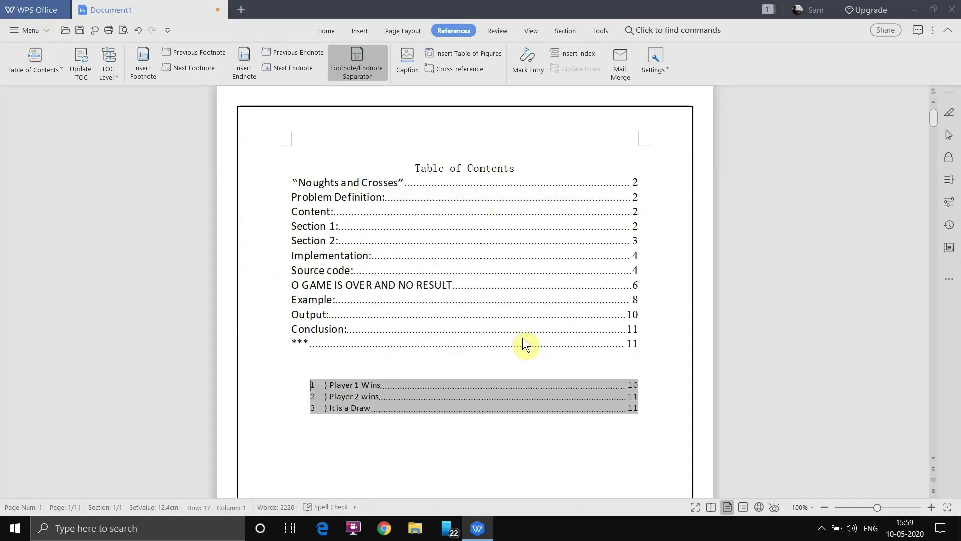
pyautogui.scroll(-3, 522, 339)
pyautogui.click(343, 321)
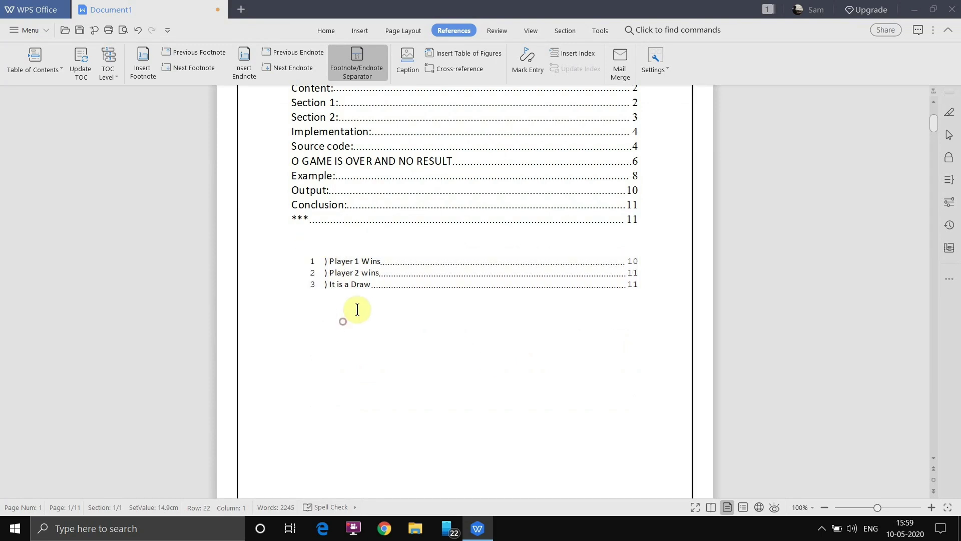
# Step: Follow the "Player 1 Wins" and "Player 2 wins" links in the table of figures to check their targets
pyautogui.keyDown('ctrl'); pyautogui.click(351, 264); pyautogui.keyUp('ctrl')
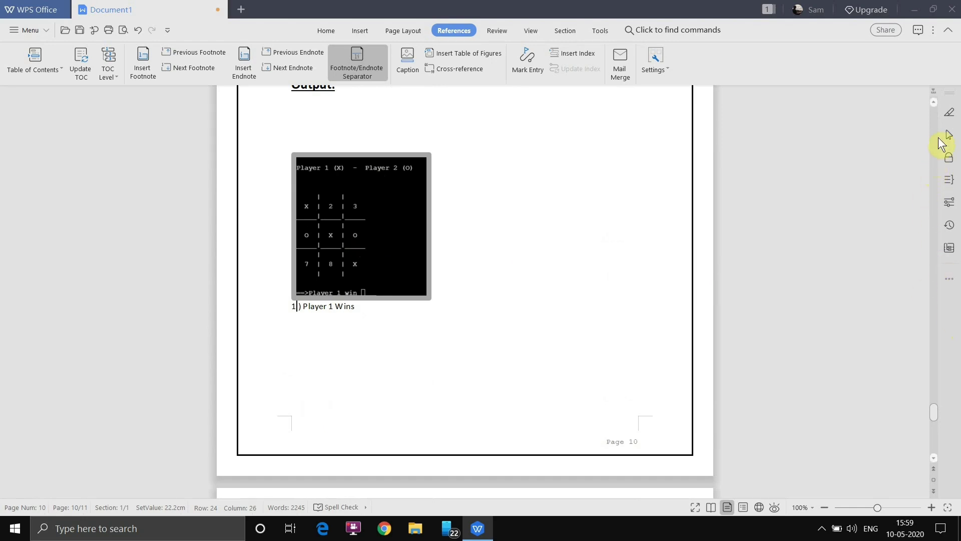
pyautogui.click(933, 115)
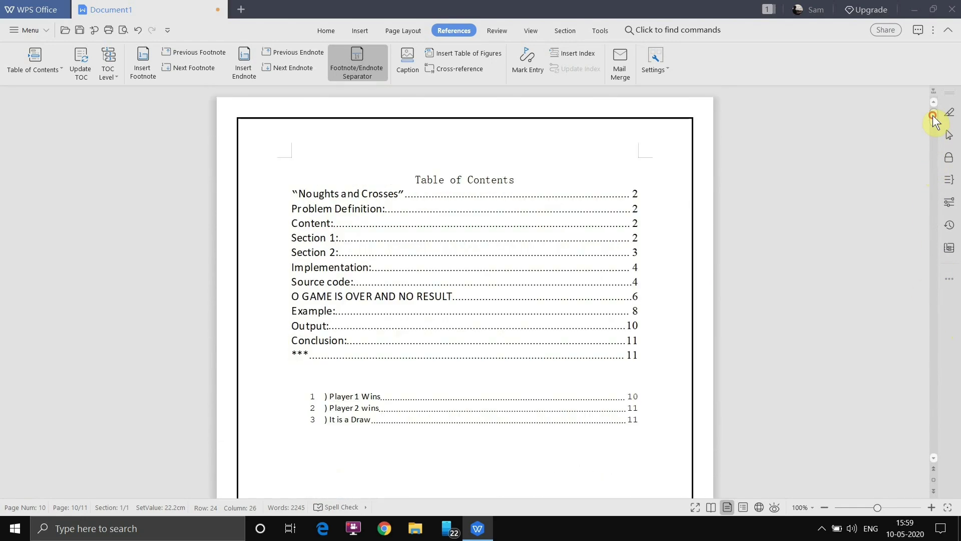
pyautogui.keyDown('ctrl'); pyautogui.click(346, 410); pyautogui.keyUp('ctrl')
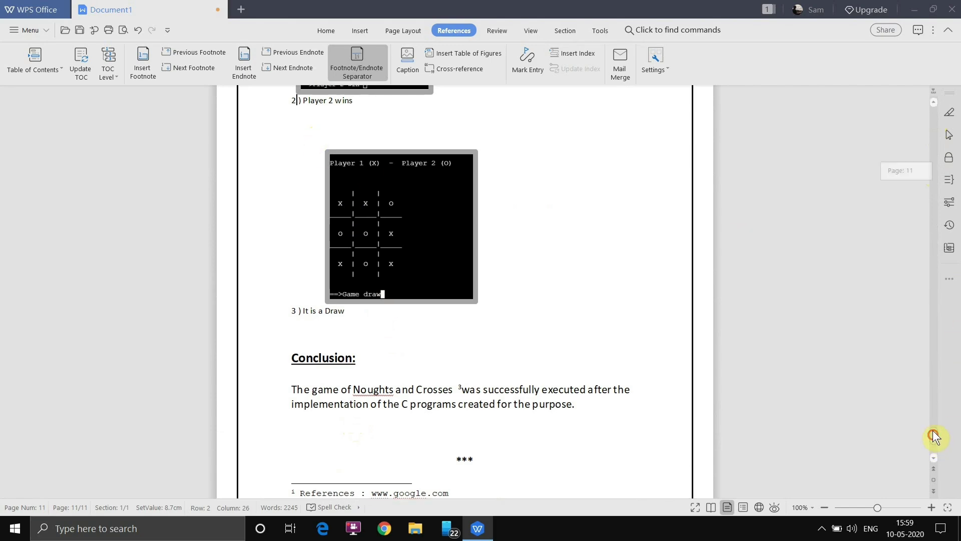
# Step: Add the heading "Figures / Images:" on the empty line above the table of figures on the first page
pyautogui.moveTo(933, 434); pyautogui.dragTo(940, 124)
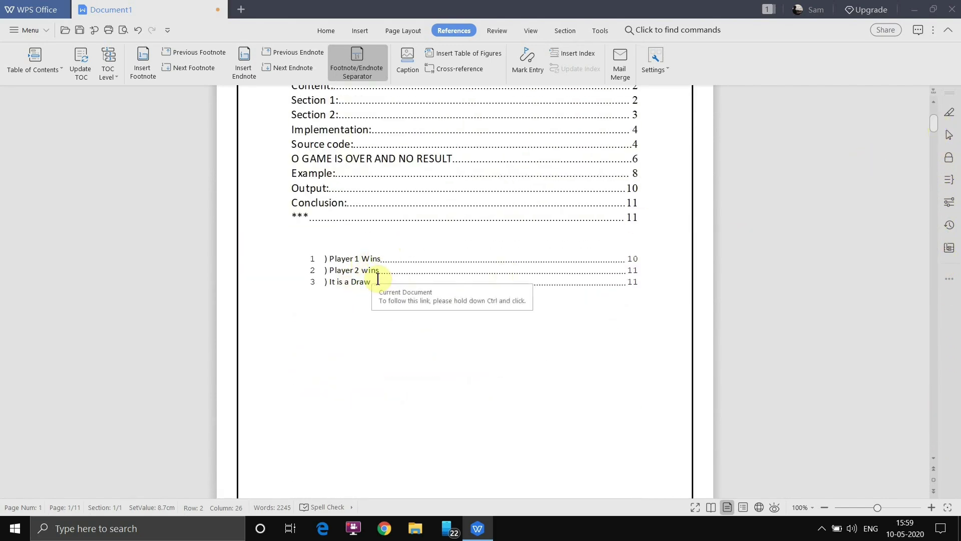
pyautogui.click(374, 245)
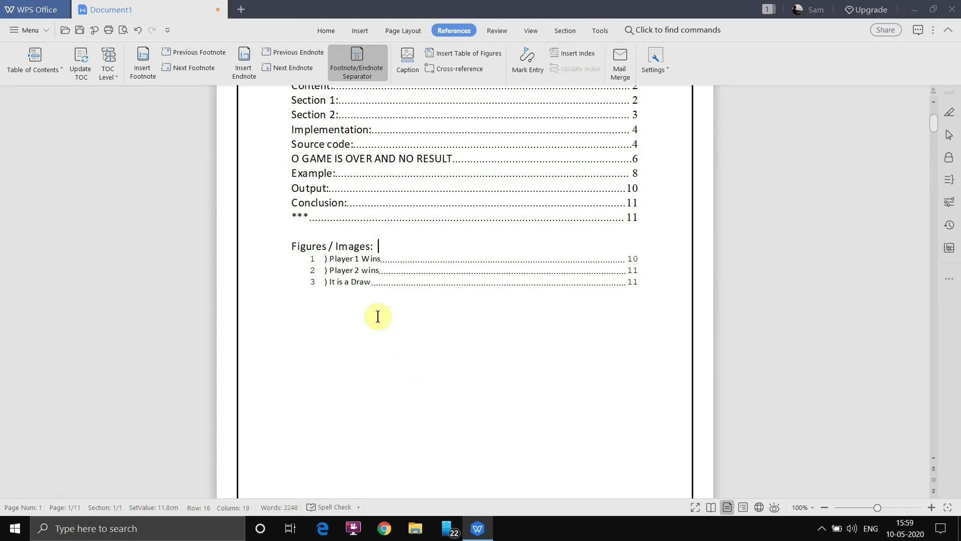
# Step: Mark "int main()" in the source code on page 5 as a main index entry for the current page
pyautogui.scroll(-10, 375, 316)
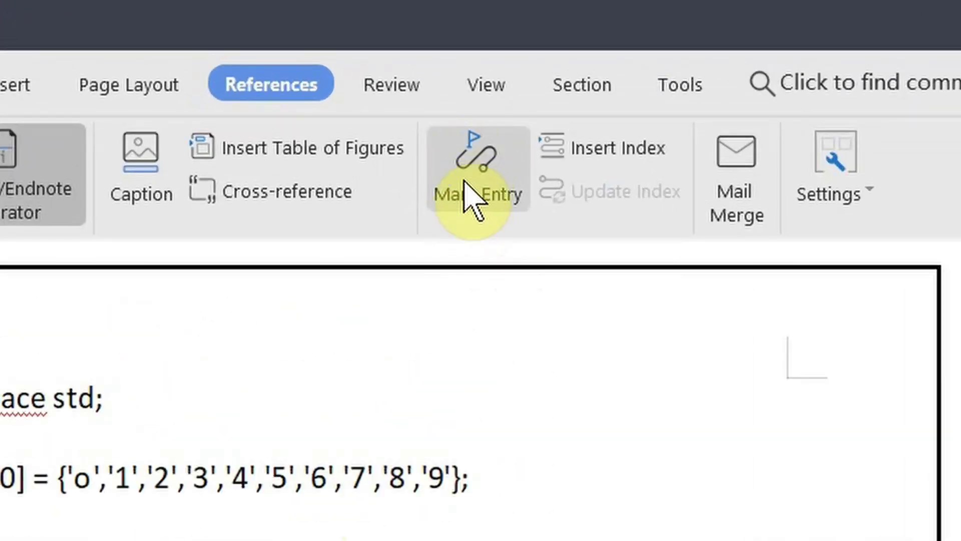
pyautogui.click(471, 195)
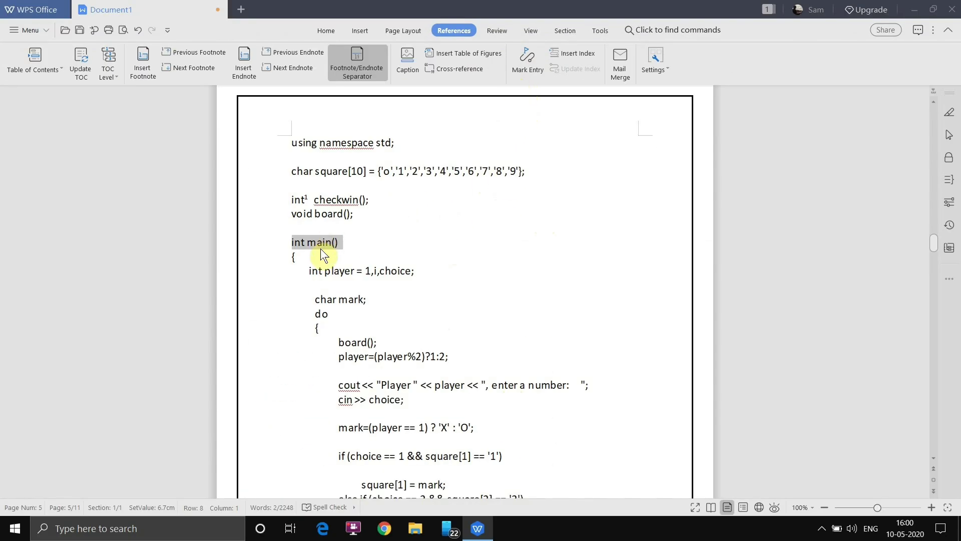
pyautogui.moveTo(344, 241); pyautogui.dragTo(293, 240)
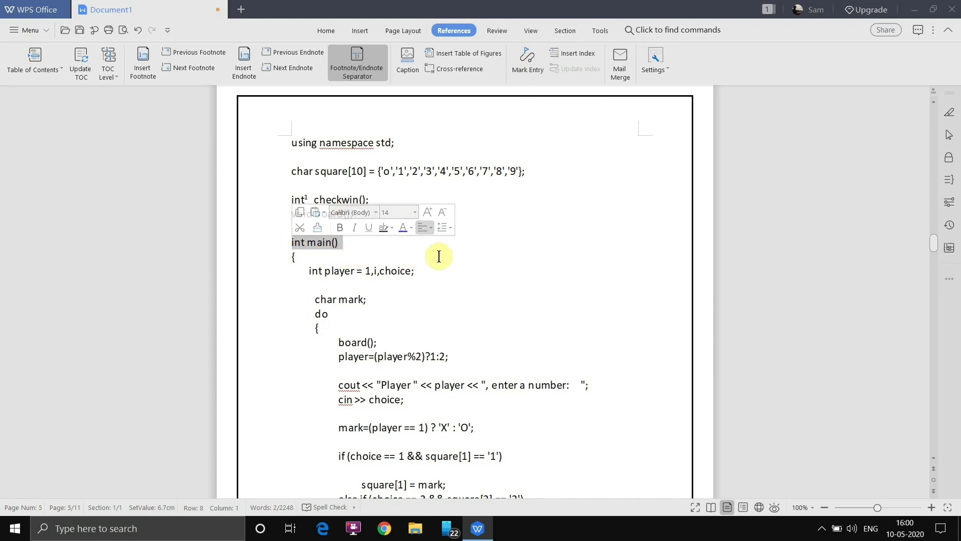
pyautogui.click(533, 70)
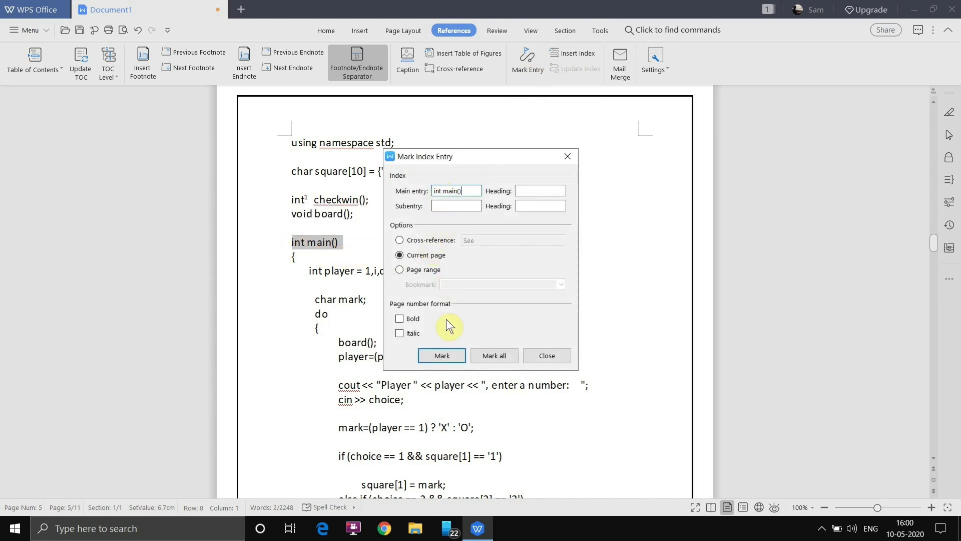
pyautogui.click(443, 358)
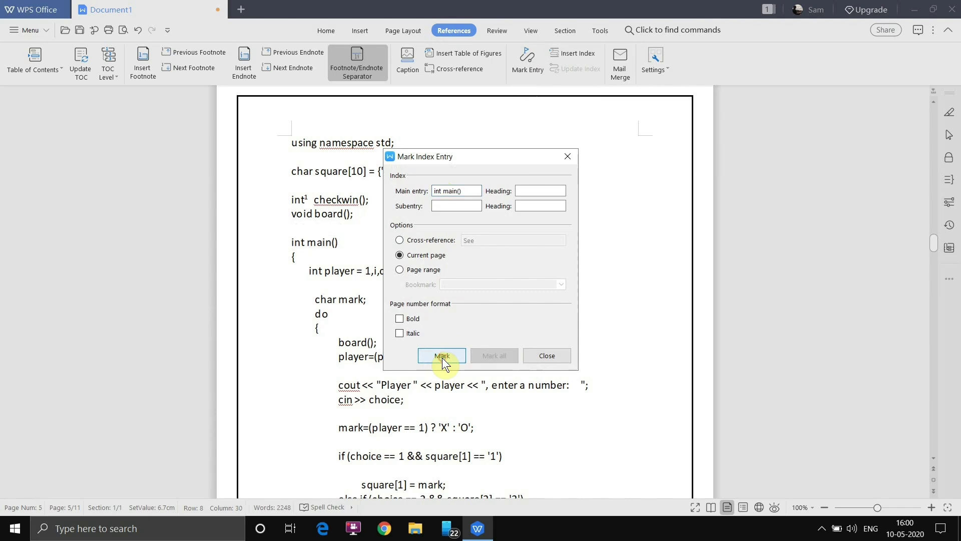
pyautogui.click(534, 352)
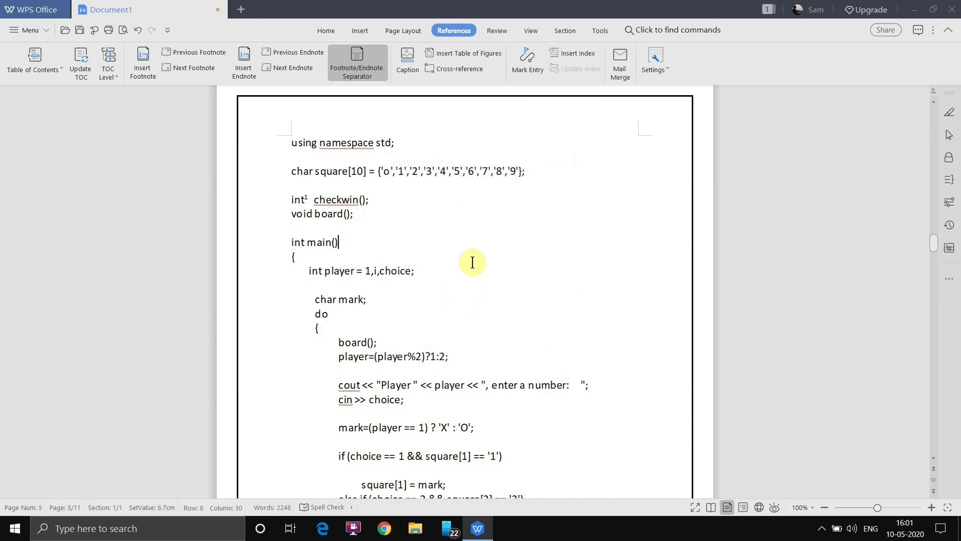
# Step: Insert an indented one-column index below the table of figures on the first page
pyautogui.scroll(6, 472, 262)
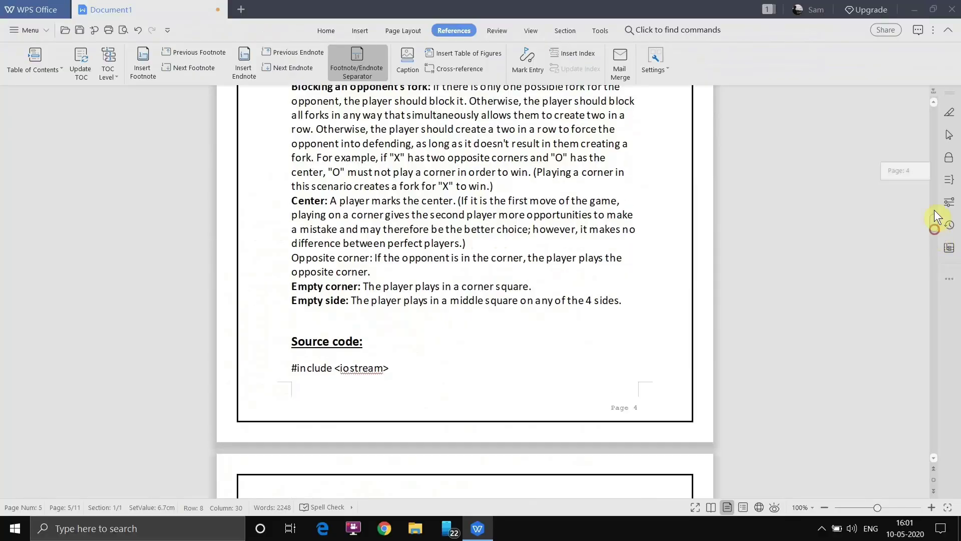
pyautogui.moveTo(934, 209); pyautogui.dragTo(934, 120)
pyautogui.click(359, 445)
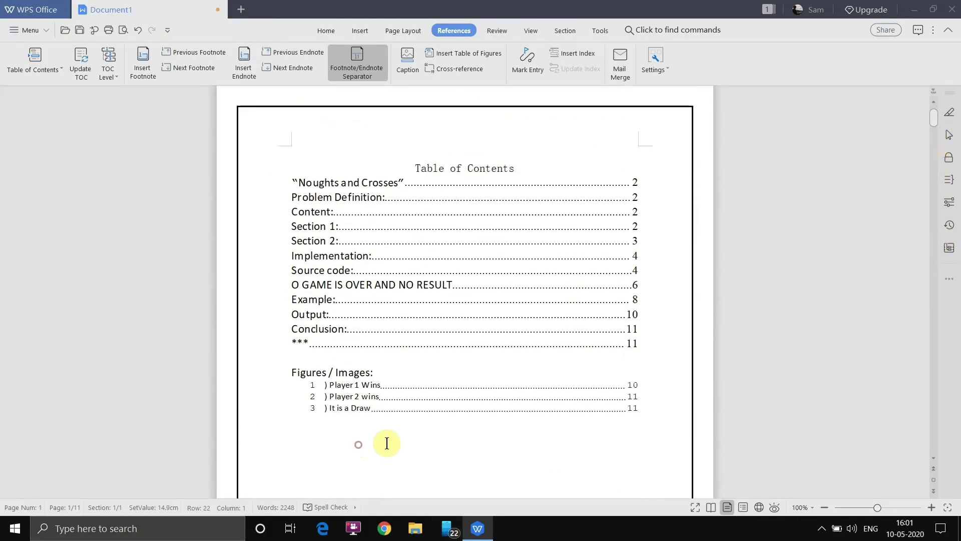
pyautogui.click(572, 53)
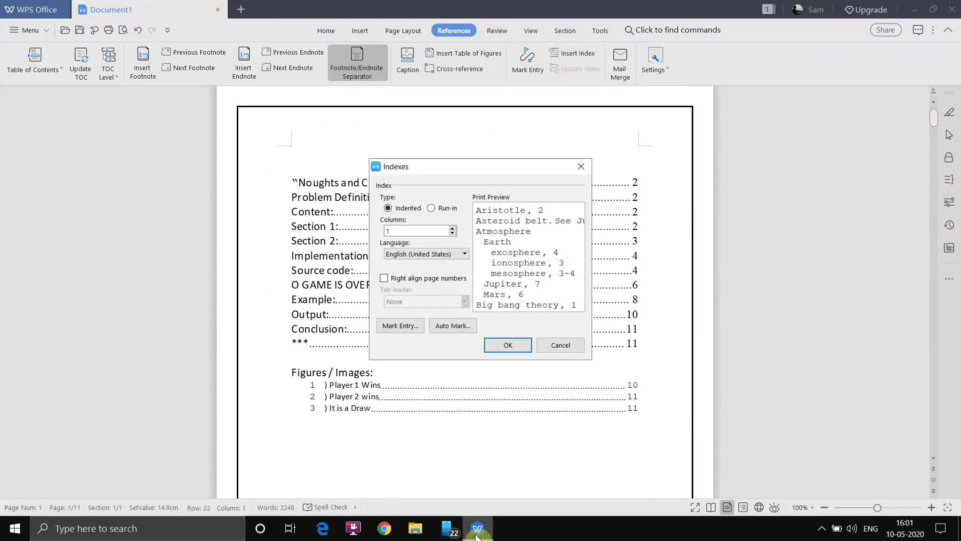
pyautogui.click(505, 349)
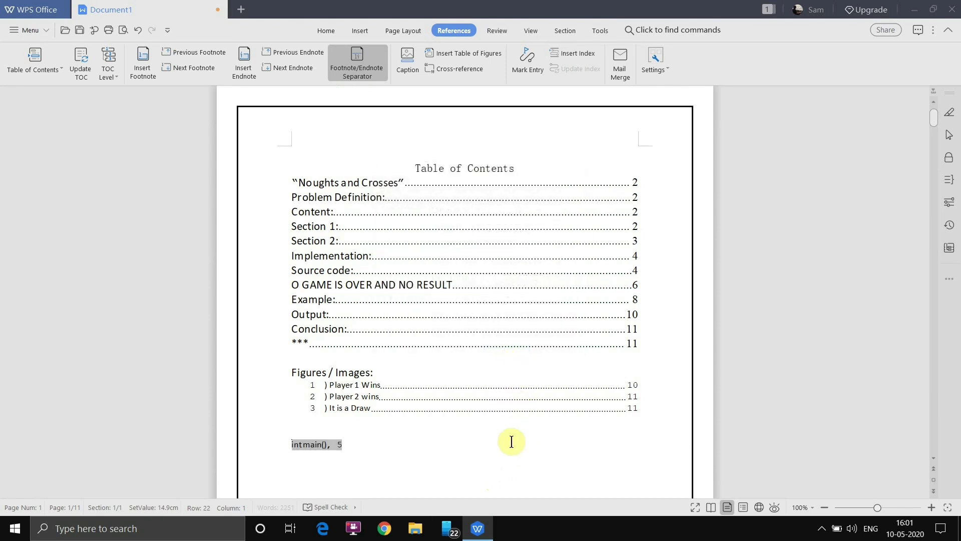
pyautogui.scroll(-3, 512, 441)
pyautogui.click(334, 292)
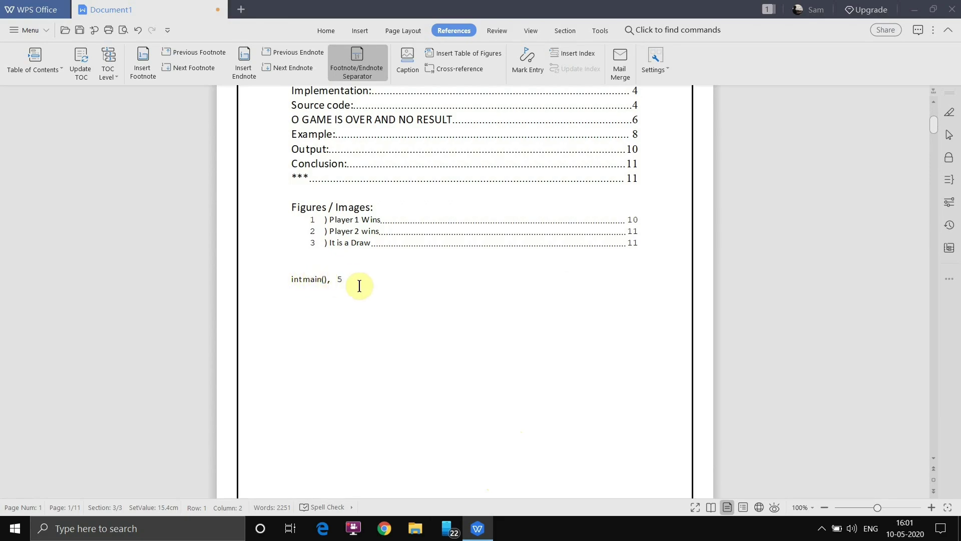
# Step: Mark "int checkwin()" in the source code on page 7 as a main index entry for the current page
pyautogui.moveTo(935, 129); pyautogui.dragTo(931, 250)
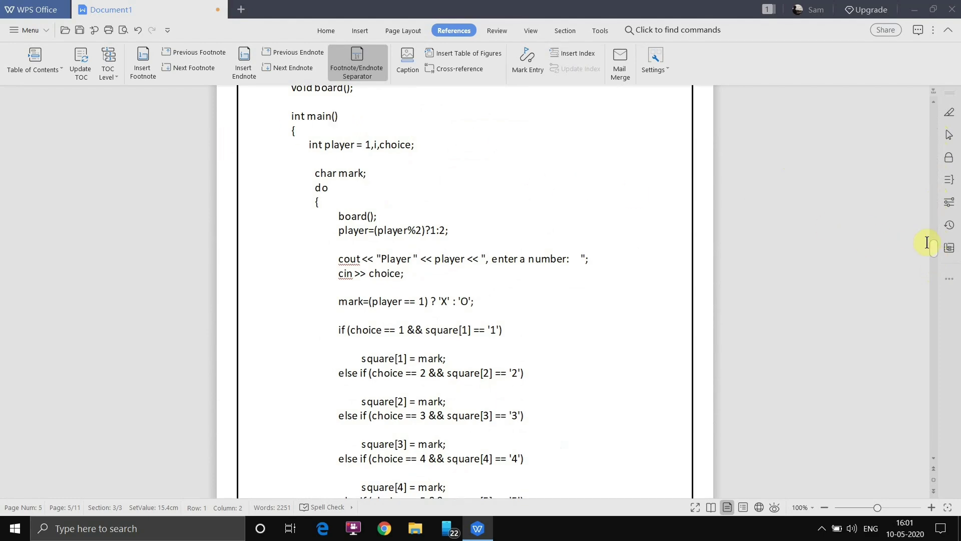
pyautogui.scroll(-10, 580, 280)
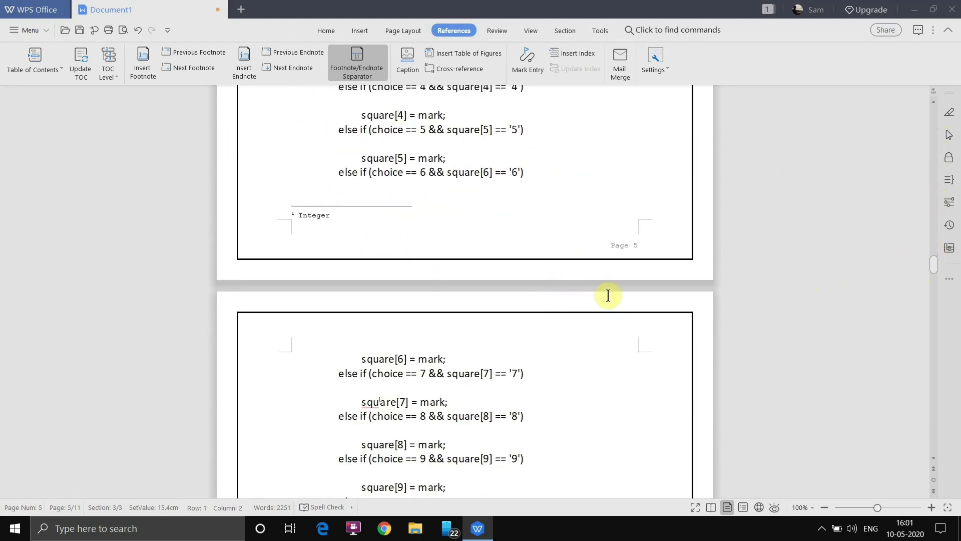
pyautogui.scroll(-10, 576, 294)
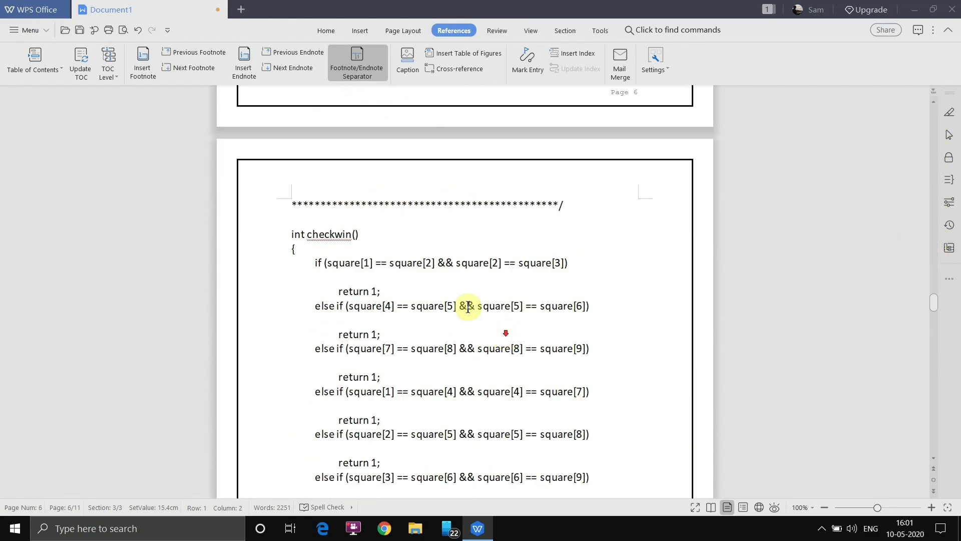
pyautogui.moveTo(361, 231); pyautogui.dragTo(290, 243)
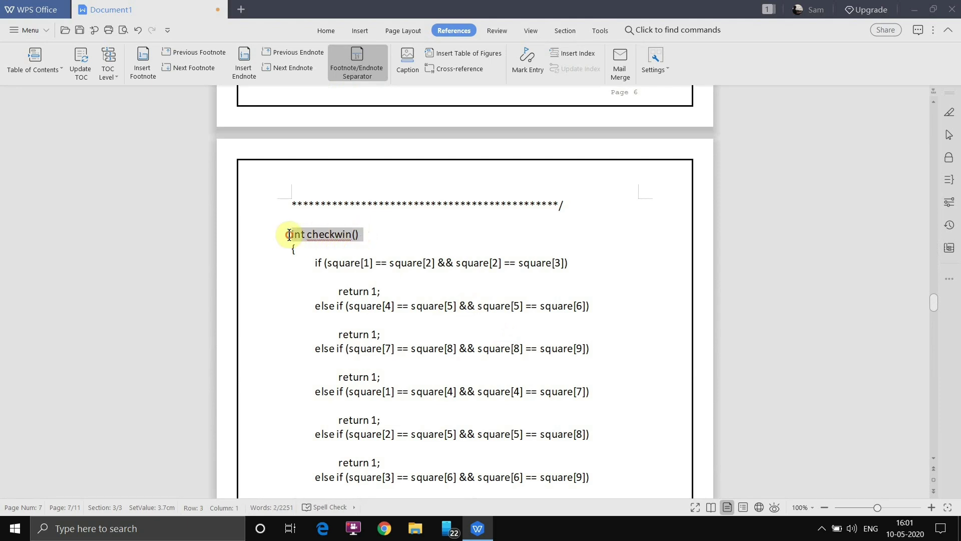
pyautogui.click(528, 63)
pyautogui.click(431, 353)
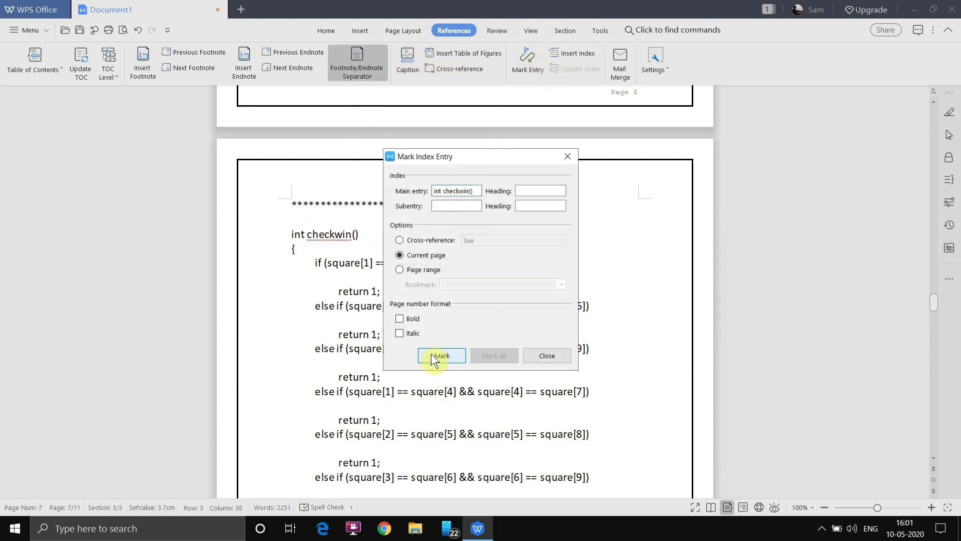
pyautogui.click(553, 355)
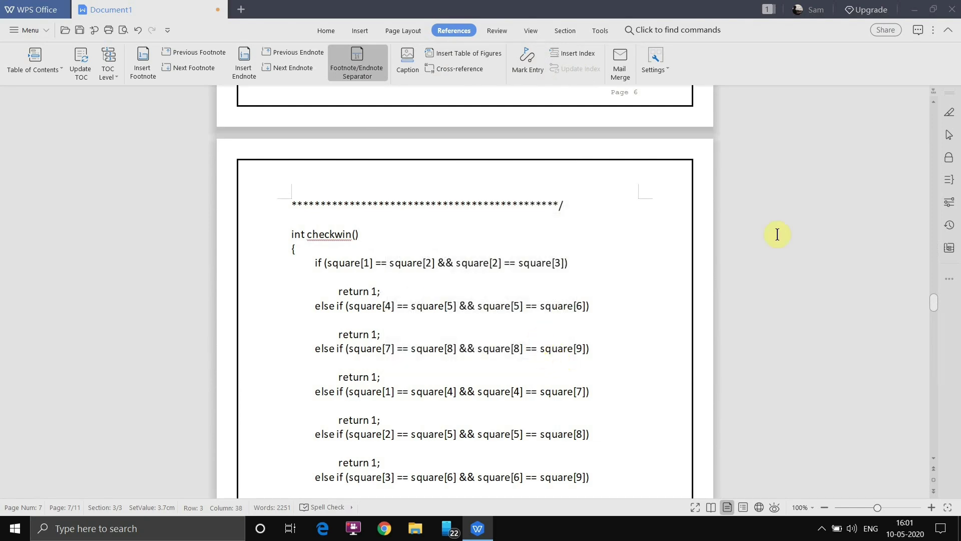
# Step: Update the index below the table of figures on the first page to include the newly marked entry
pyautogui.moveTo(934, 302); pyautogui.dragTo(933, 122)
pyautogui.click(350, 433)
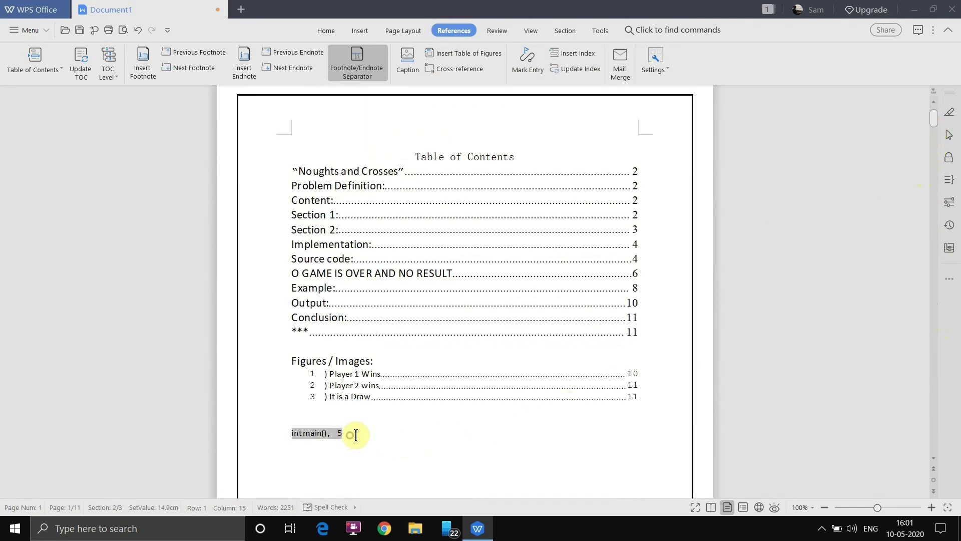
pyautogui.click(578, 69)
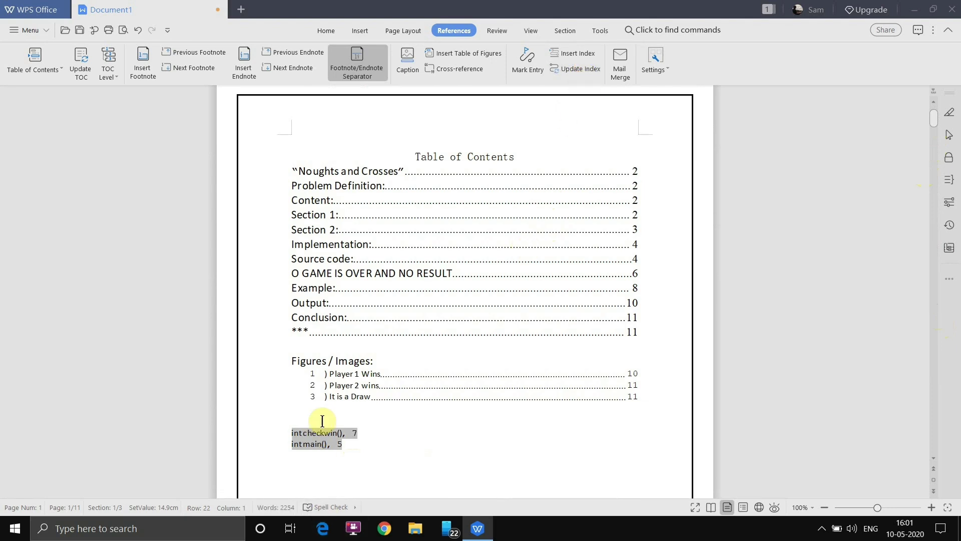
pyautogui.click(375, 465)
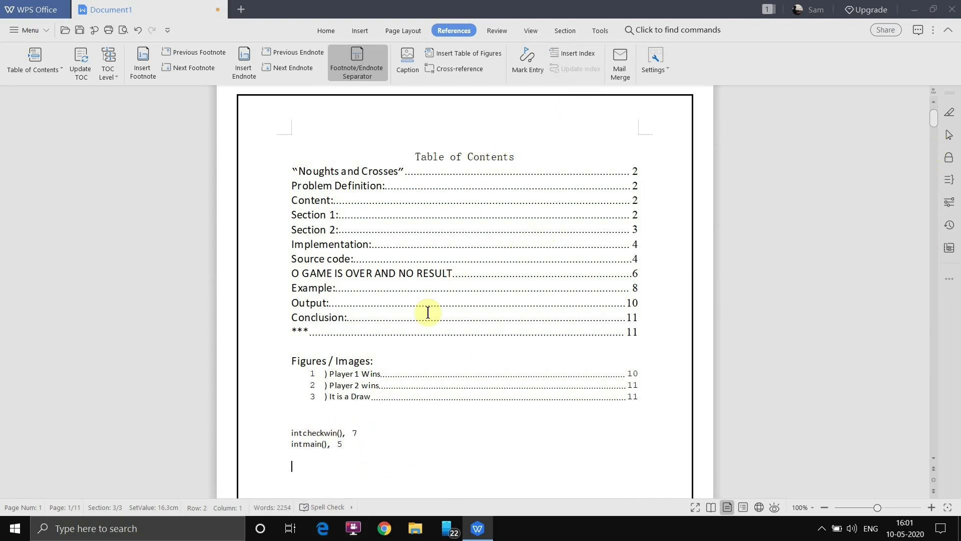
pyautogui.scroll(-4, 495, 435)
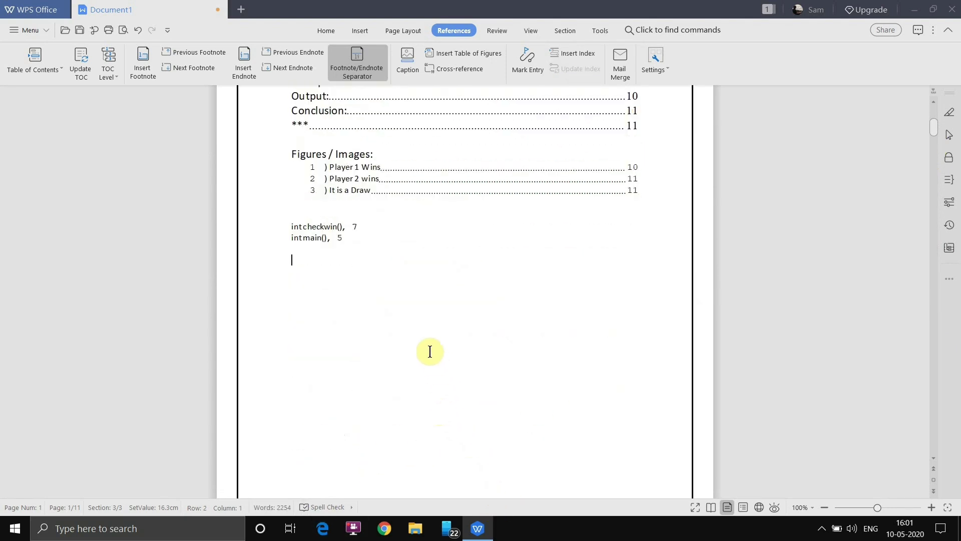